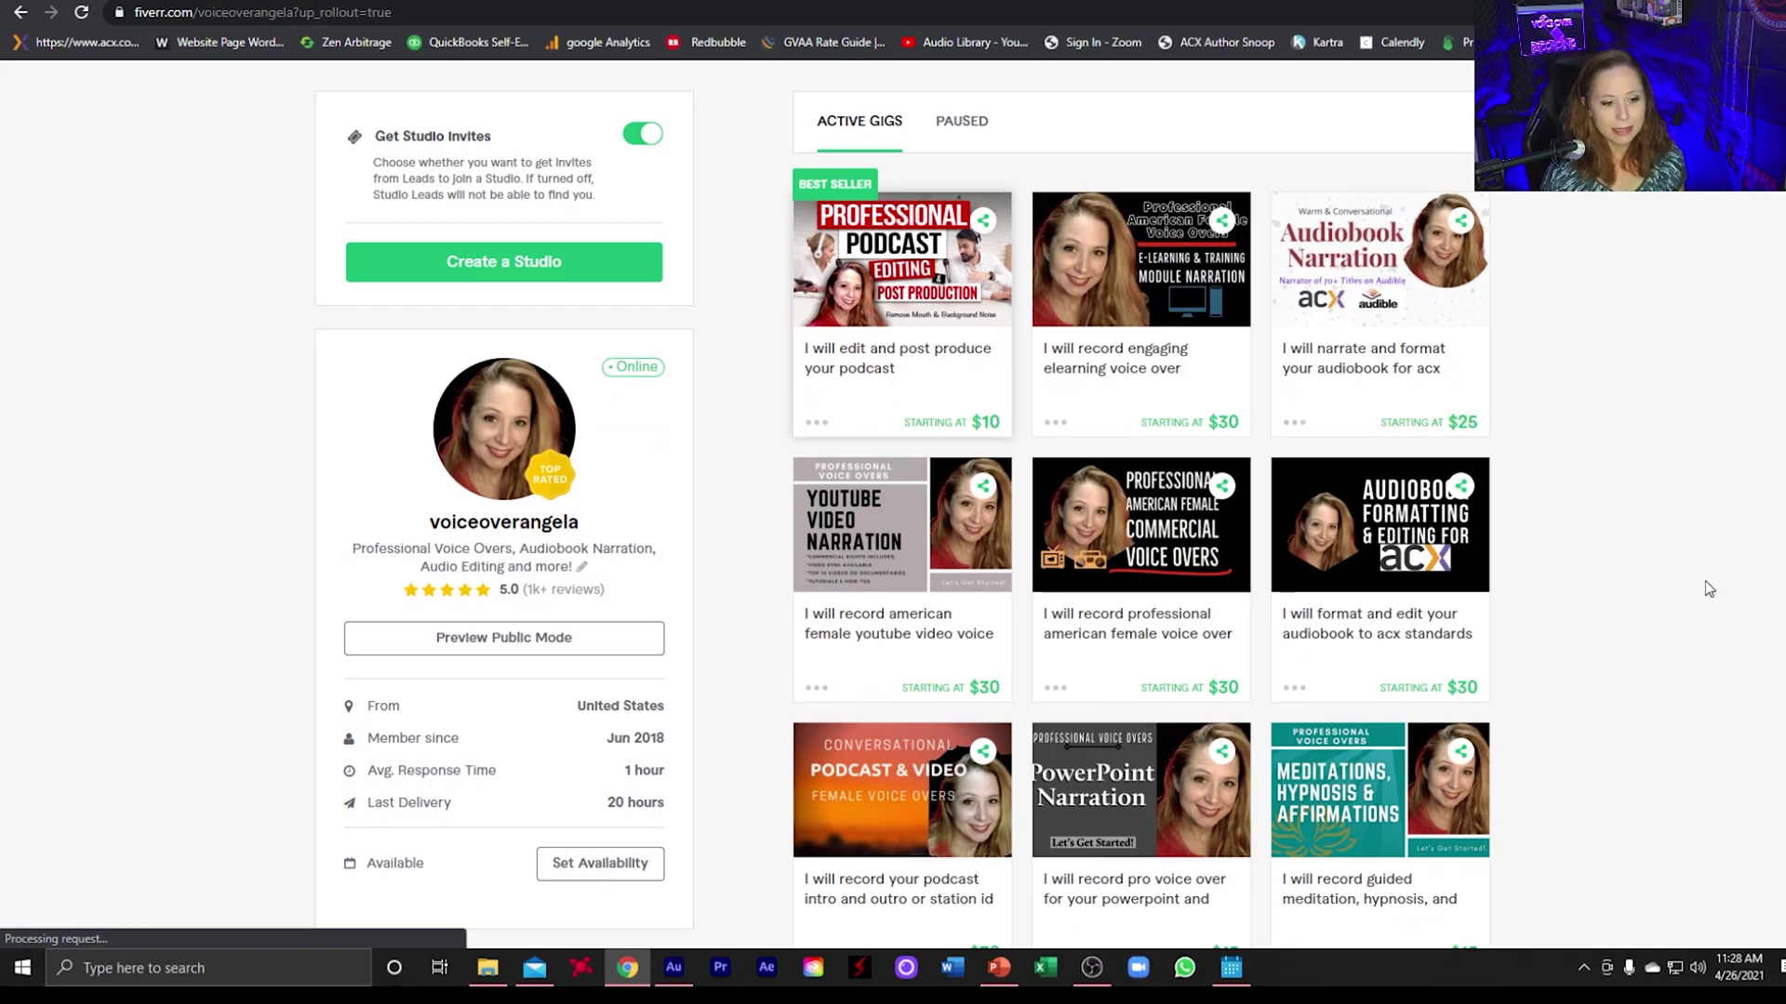
{"action": "scroll", "coordinate": [1707, 584], "scroll_direction": "down", "scroll_amount": 3}
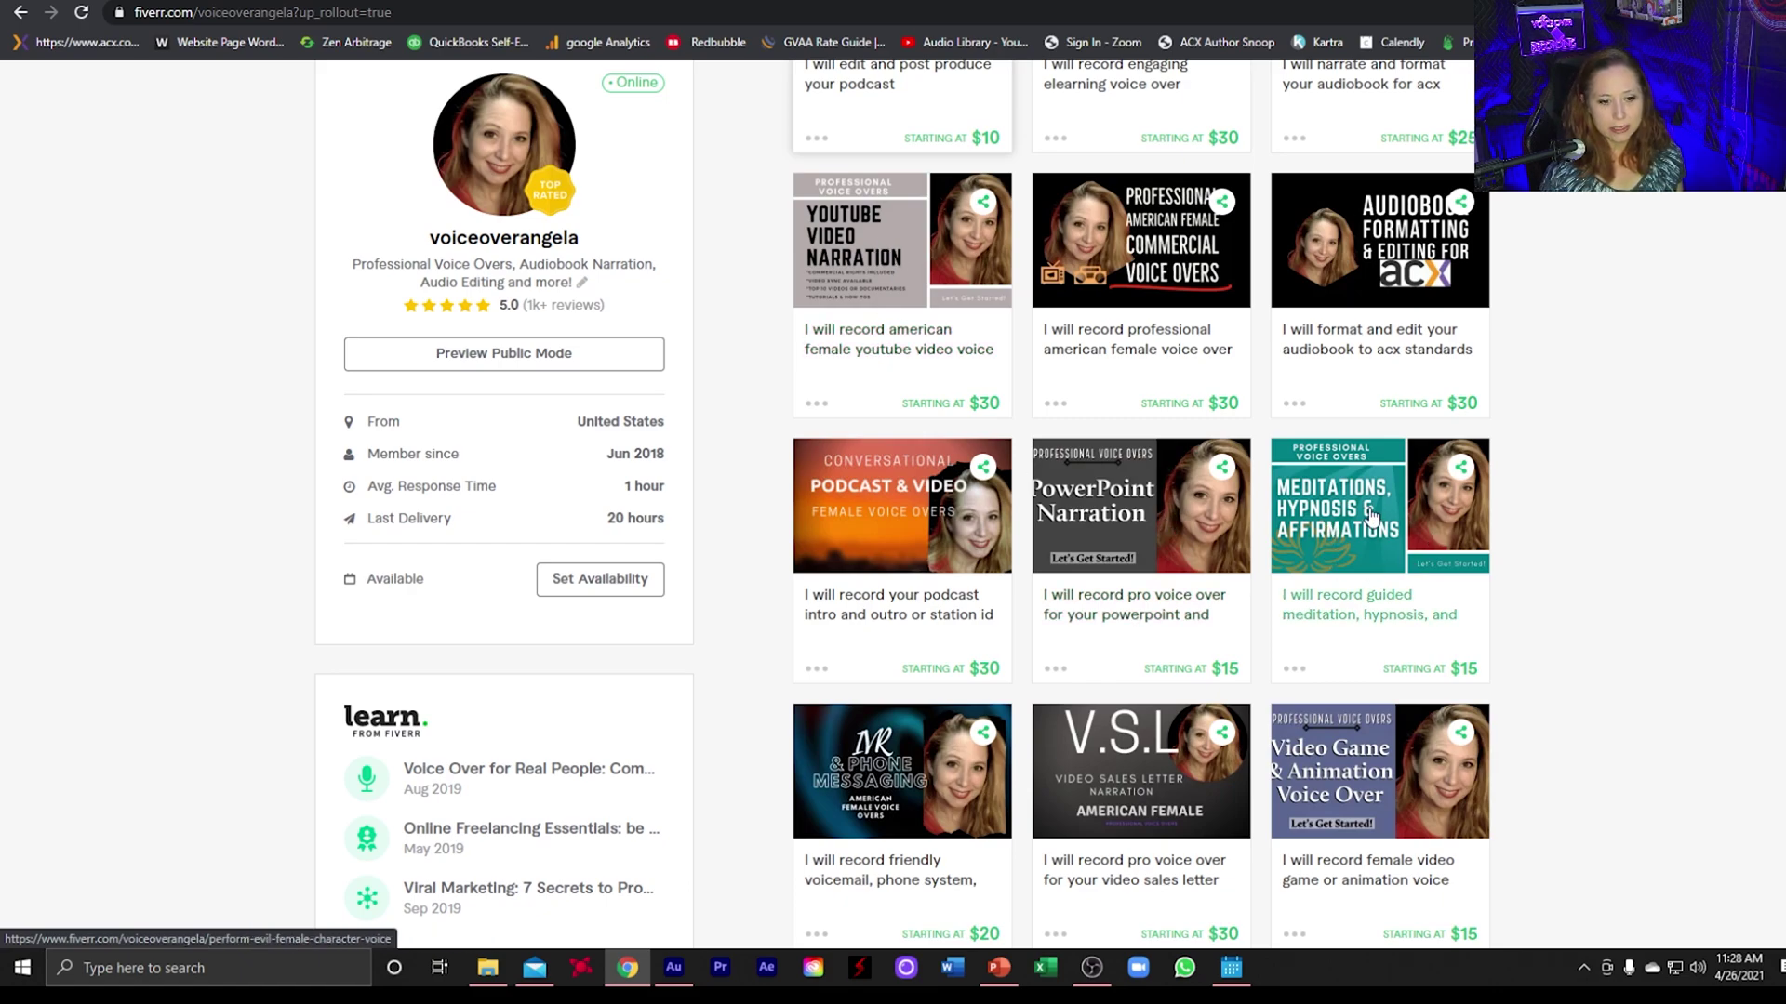
{"action": "scroll", "coordinate": [1519, 502], "scroll_direction": "down", "scroll_amount": 5}
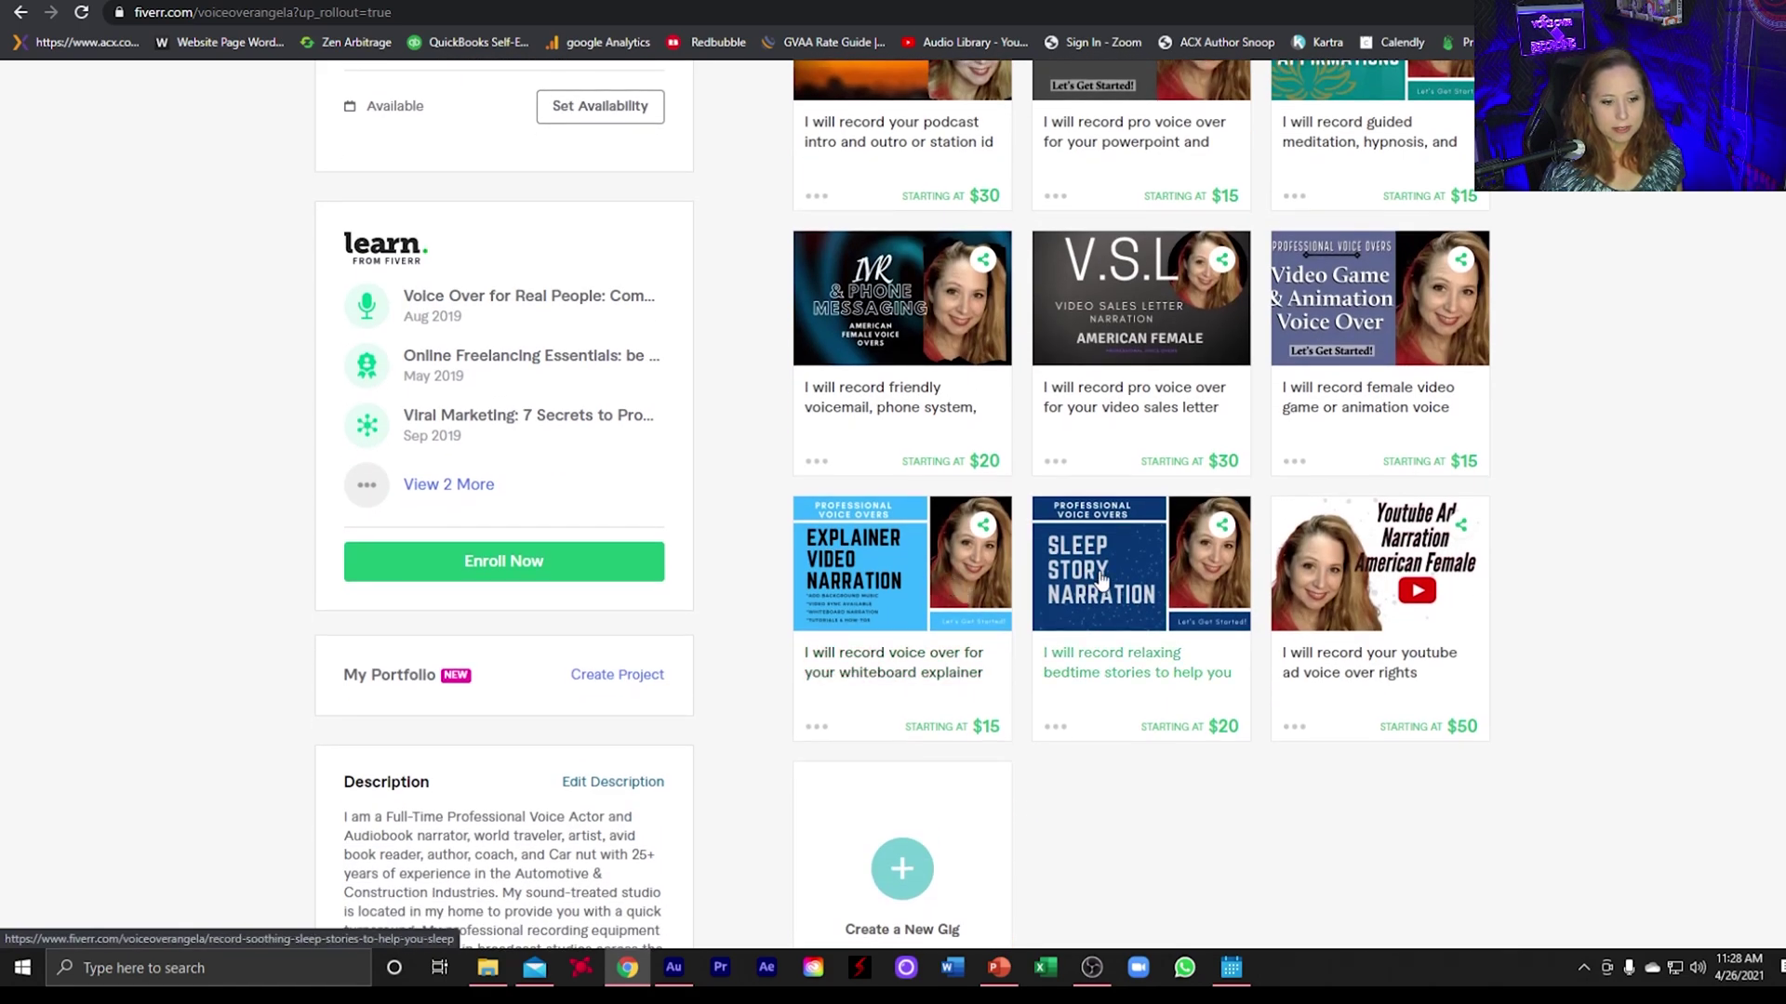
{"action": "left_click", "coordinate": [1420, 692]}
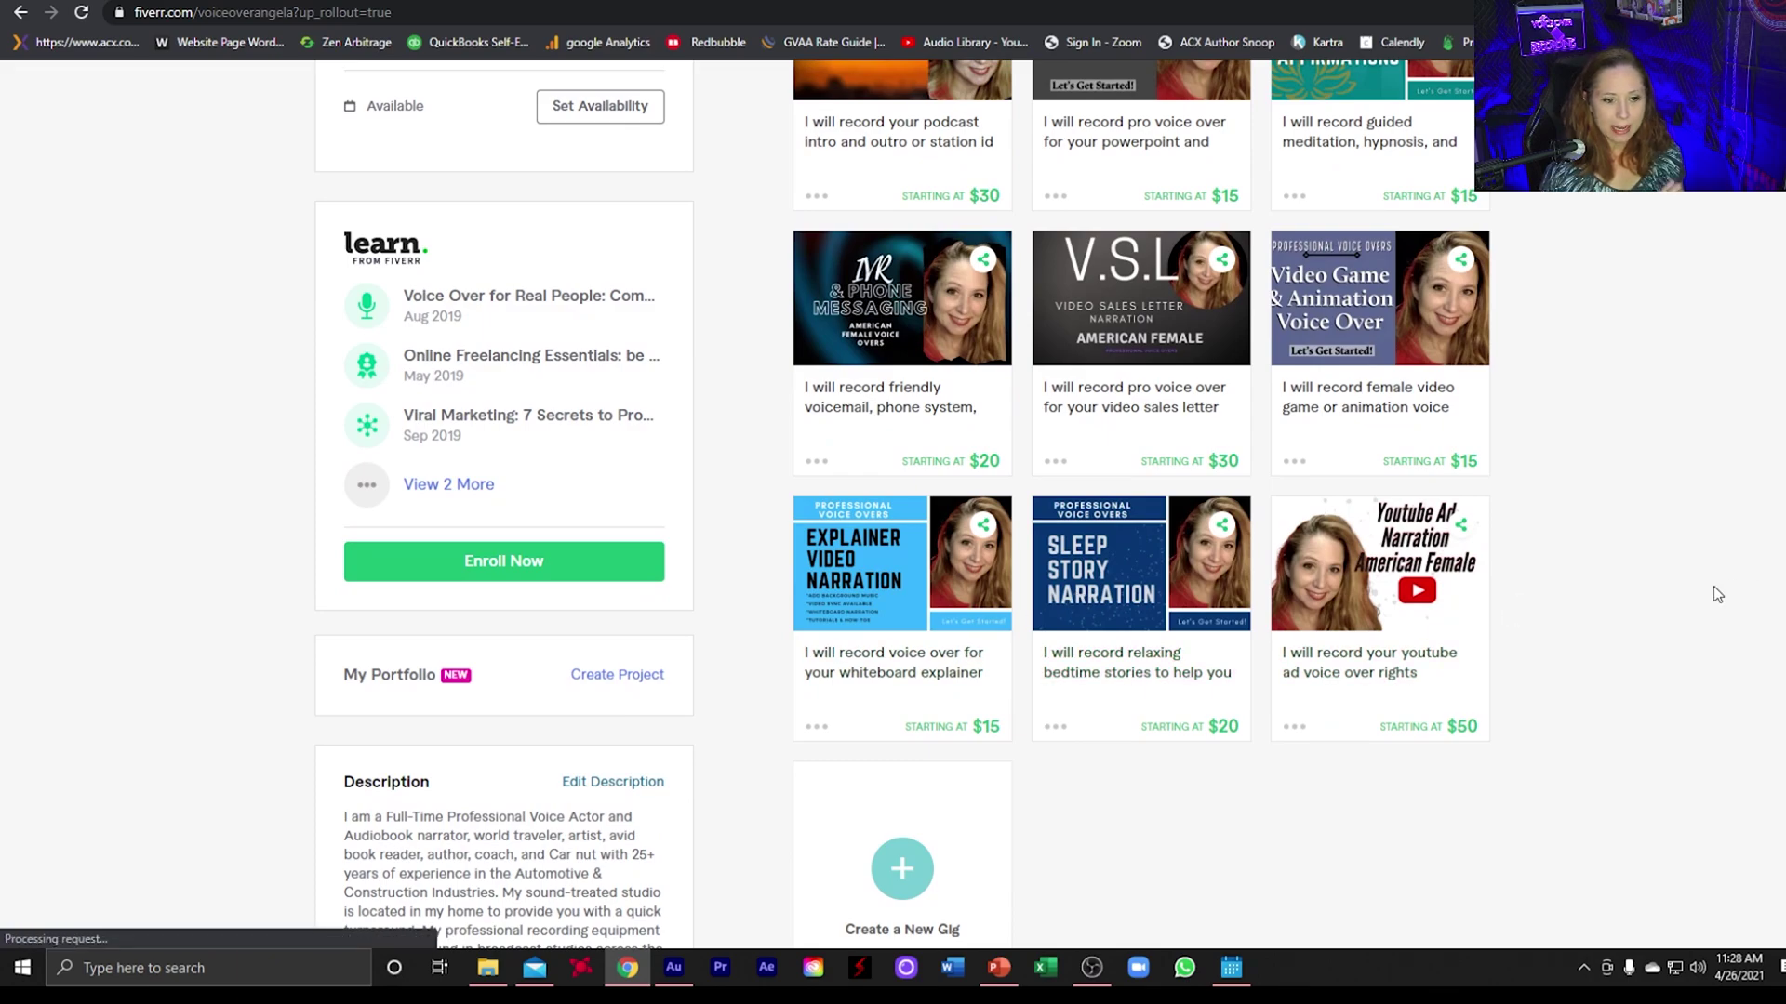
{"action": "scroll", "coordinate": [1713, 586], "scroll_direction": "up", "scroll_amount": 1}
{"action": "scroll", "coordinate": [1714, 586], "scroll_direction": "up", "scroll_amount": 1}
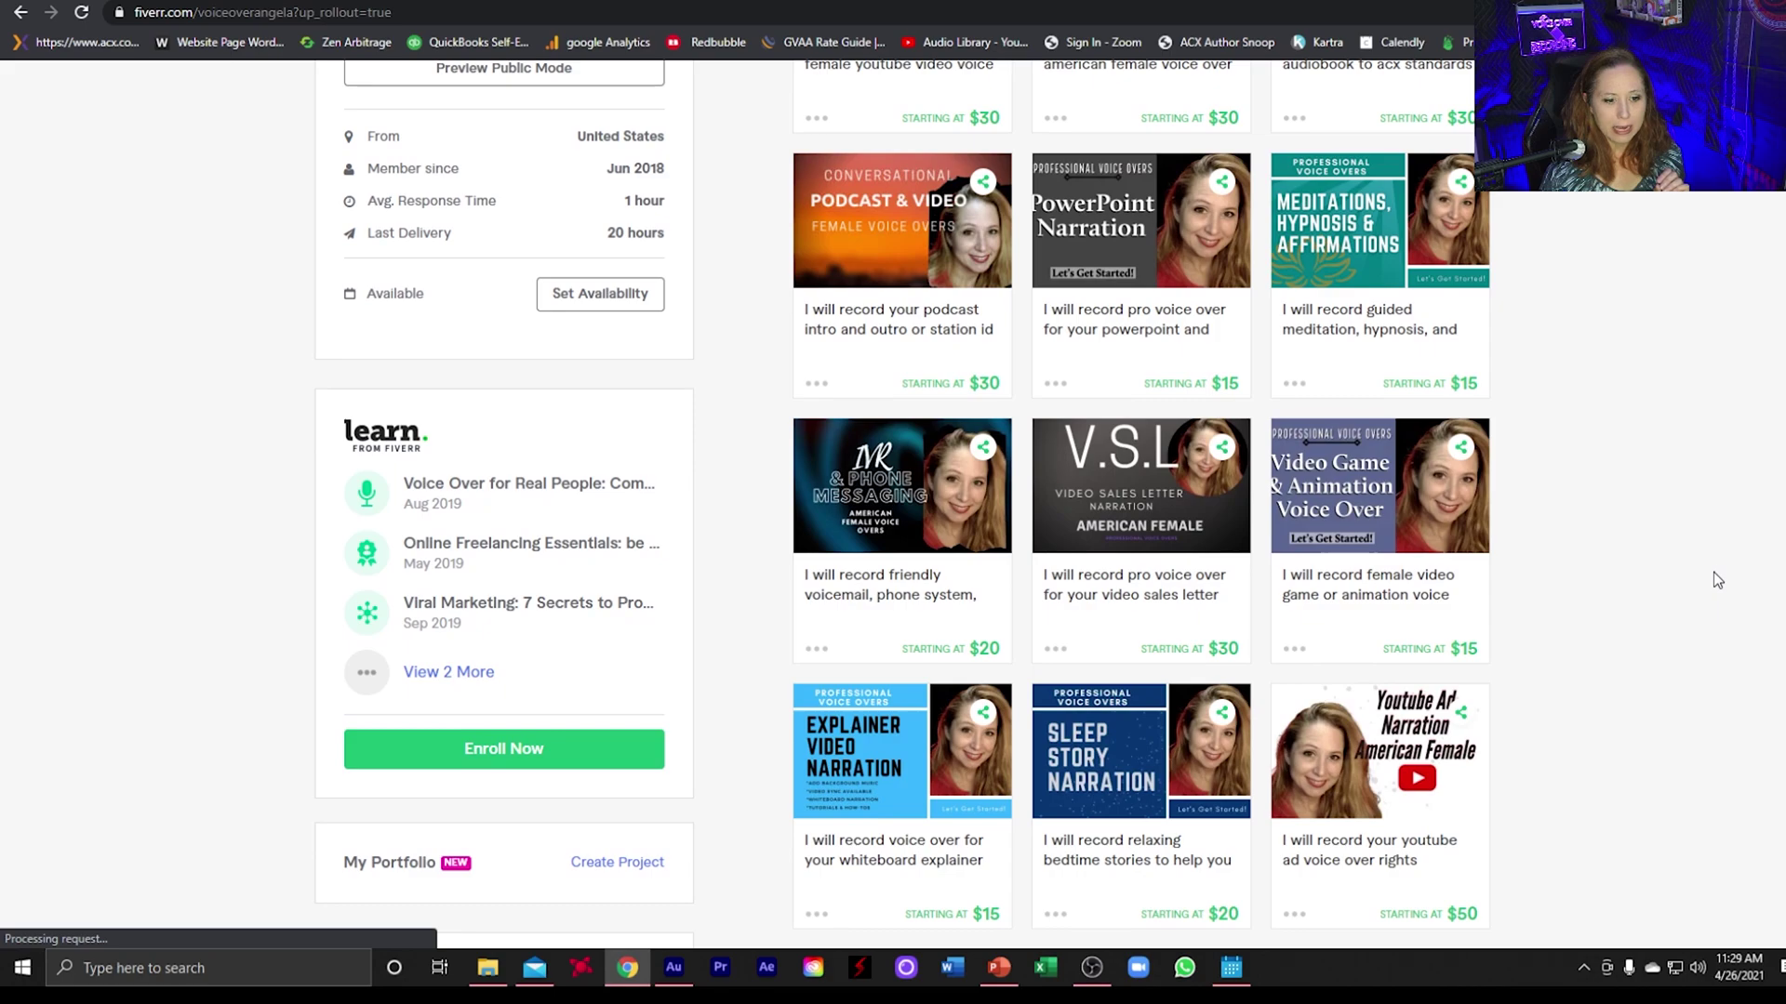
{"action": "scroll", "coordinate": [1713, 572], "scroll_direction": "up", "scroll_amount": 6}
{"action": "scroll", "coordinate": [1713, 567], "scroll_direction": "up", "scroll_amount": 2}
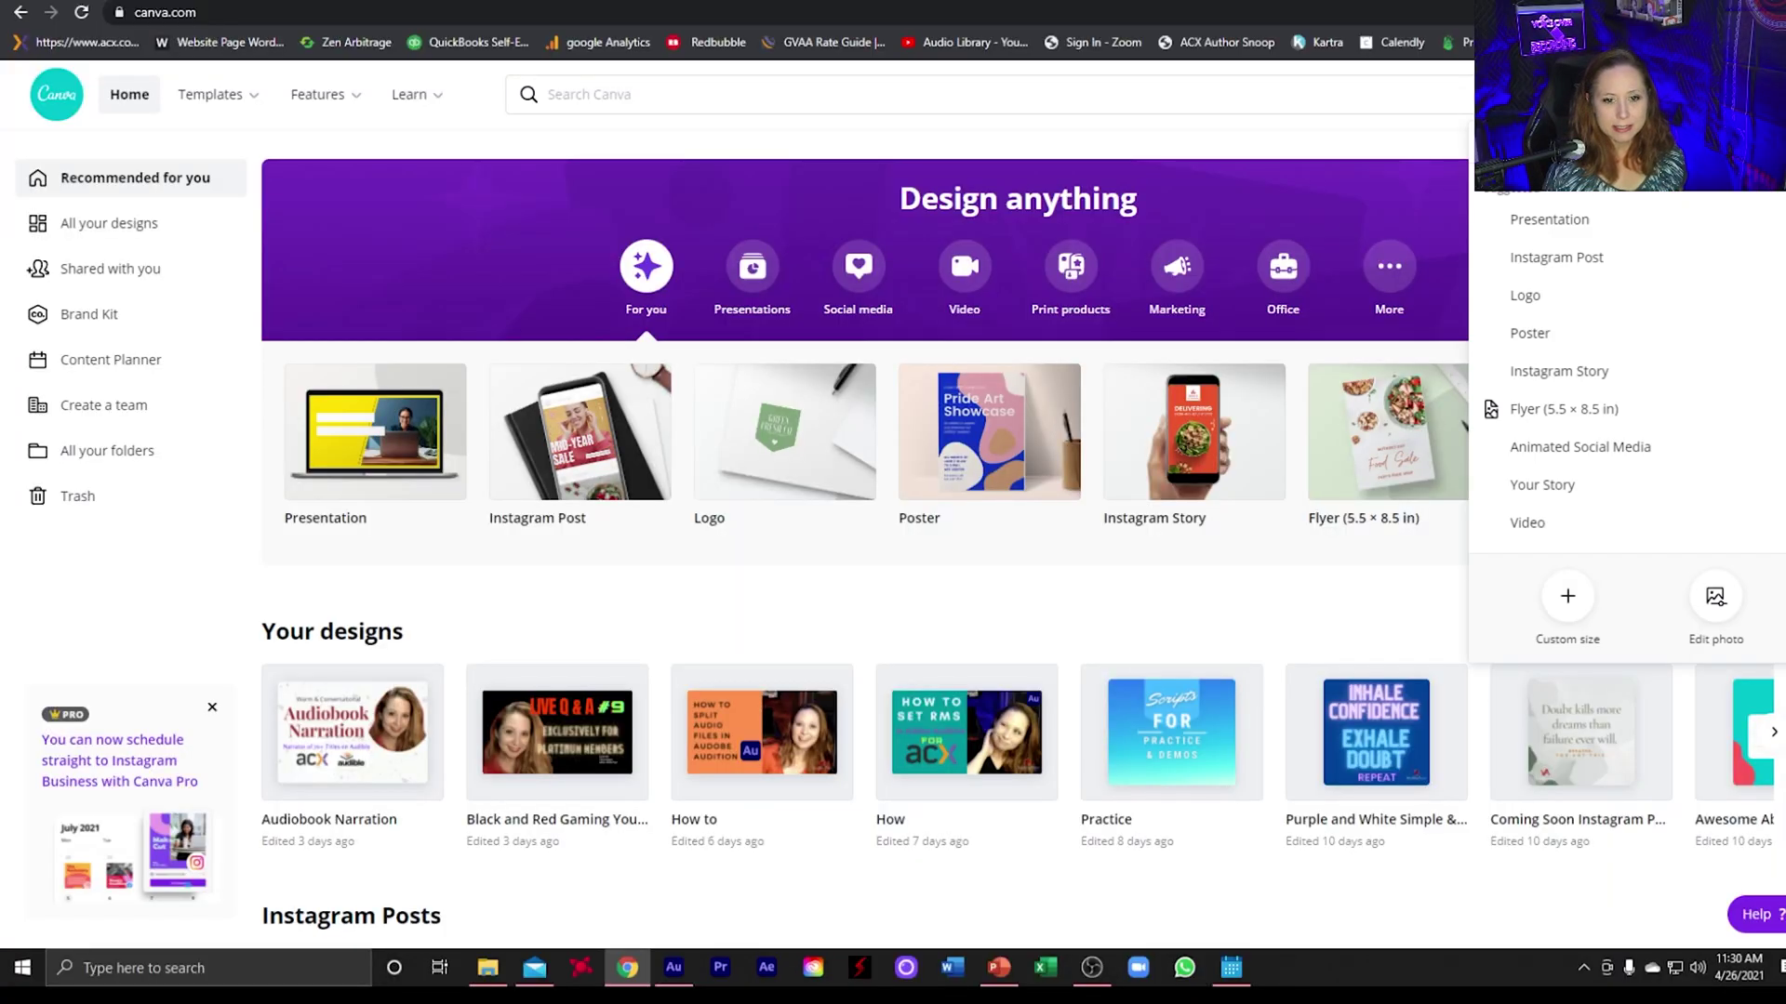
Create a blank custom-size design of 550 × 370 px
{"action": "left_click", "coordinate": [1567, 612]}
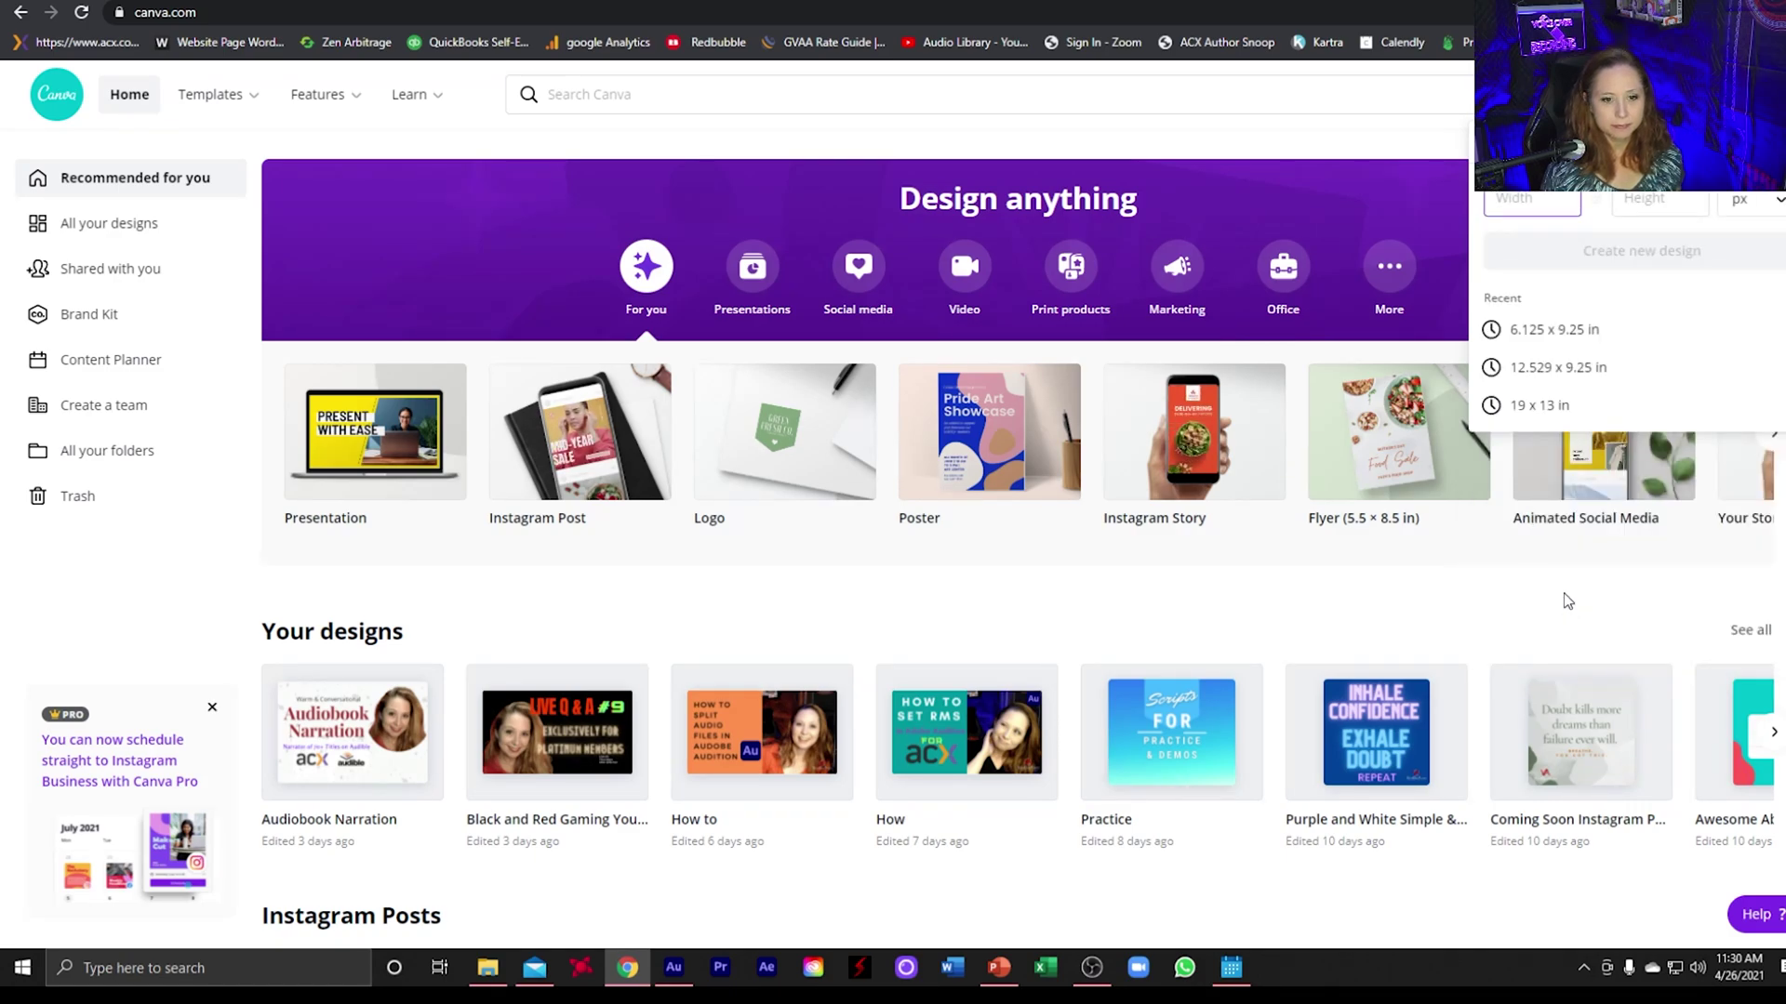
{"action": "type", "text": "55"}
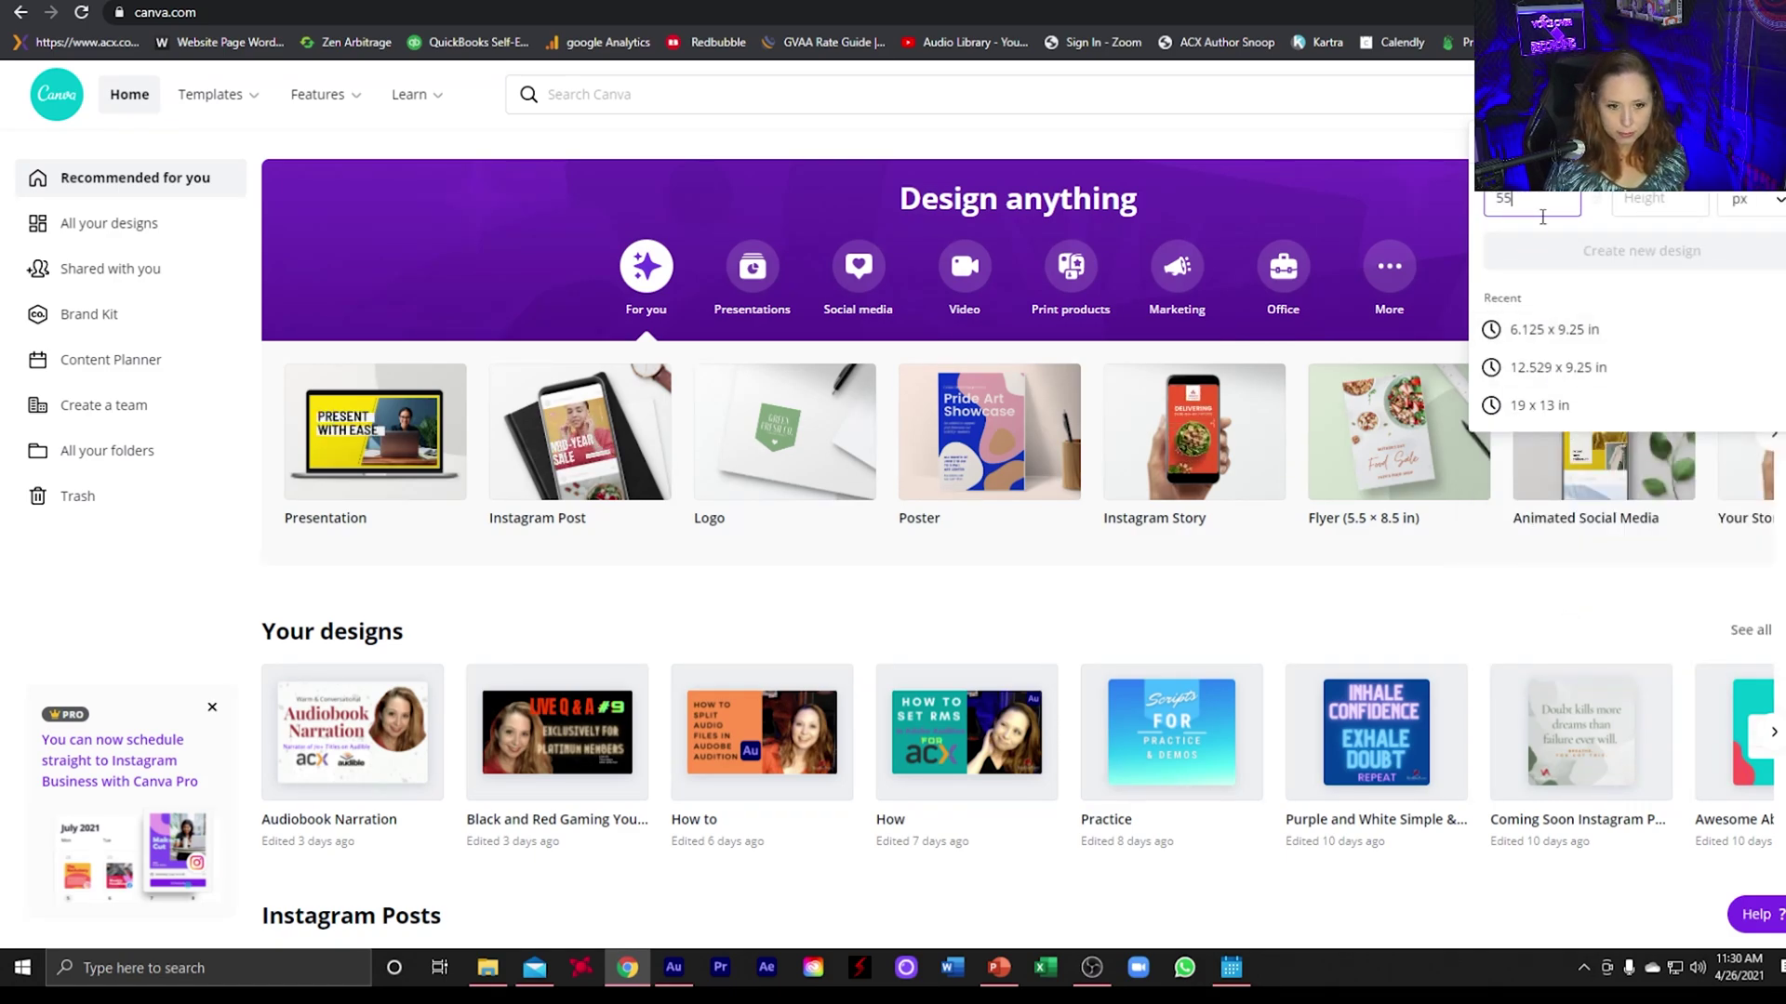
{"action": "type", "text": "0"}
{"action": "key", "text": "Tab"}
{"action": "type", "text": "3"}
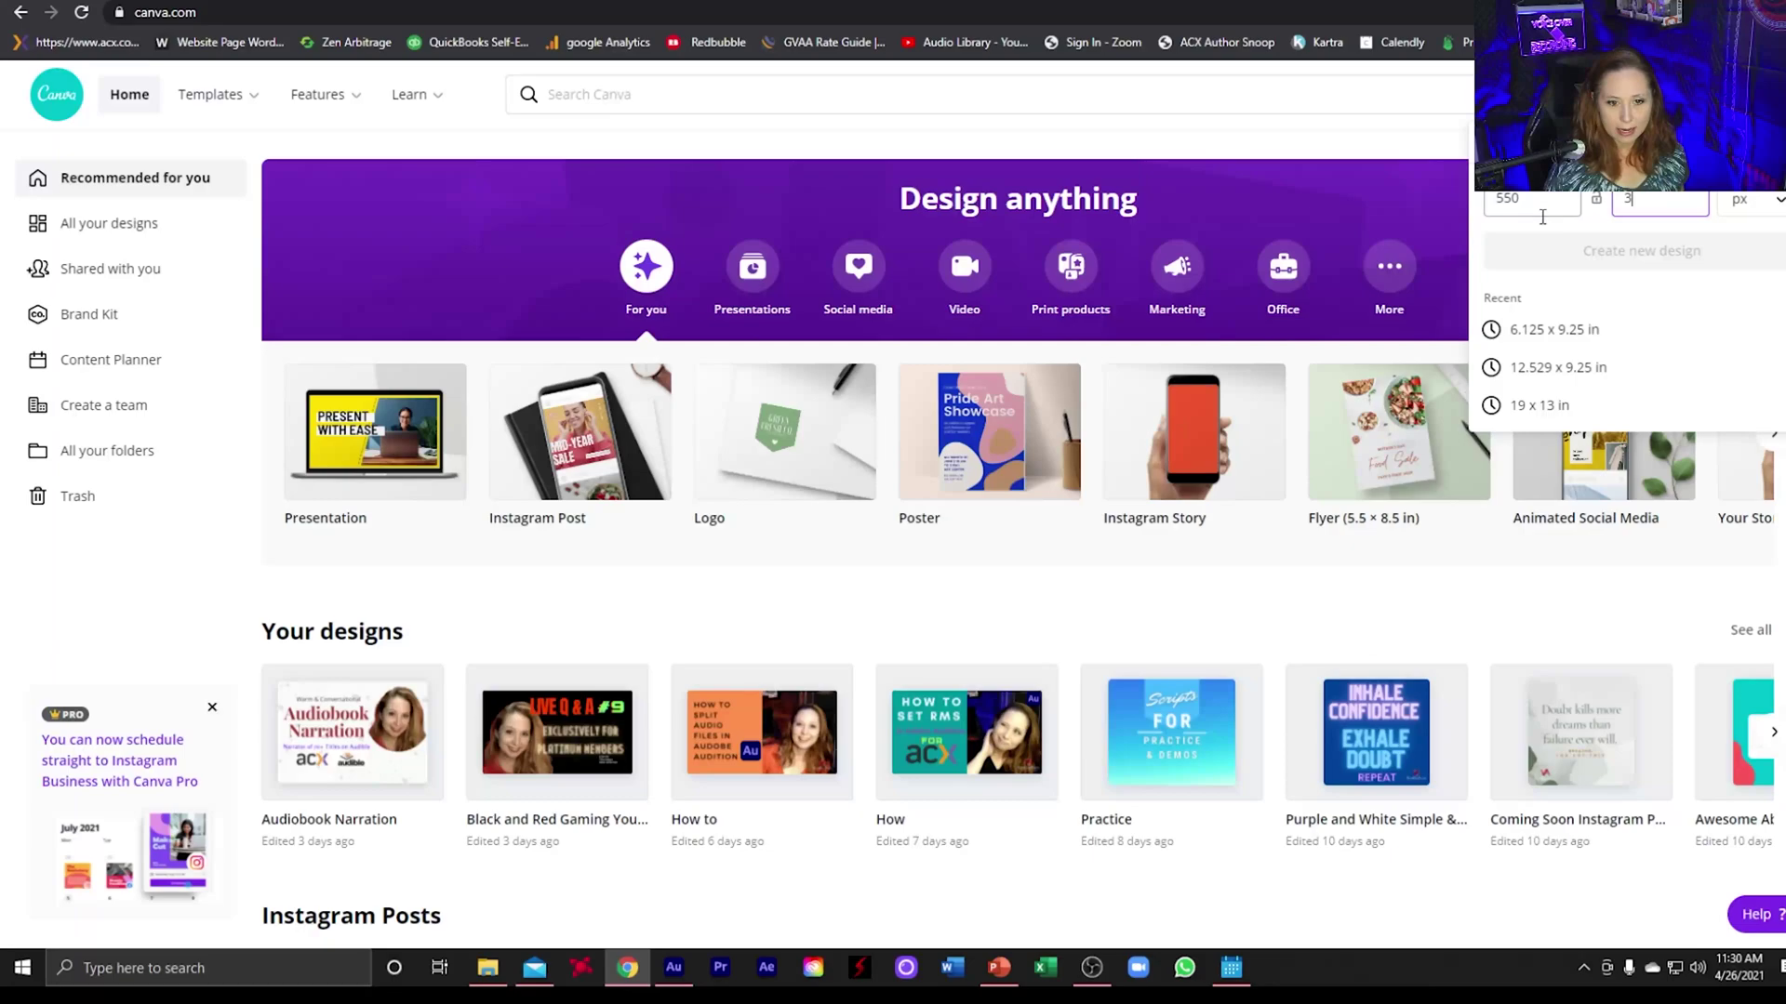
{"action": "type", "text": "70"}
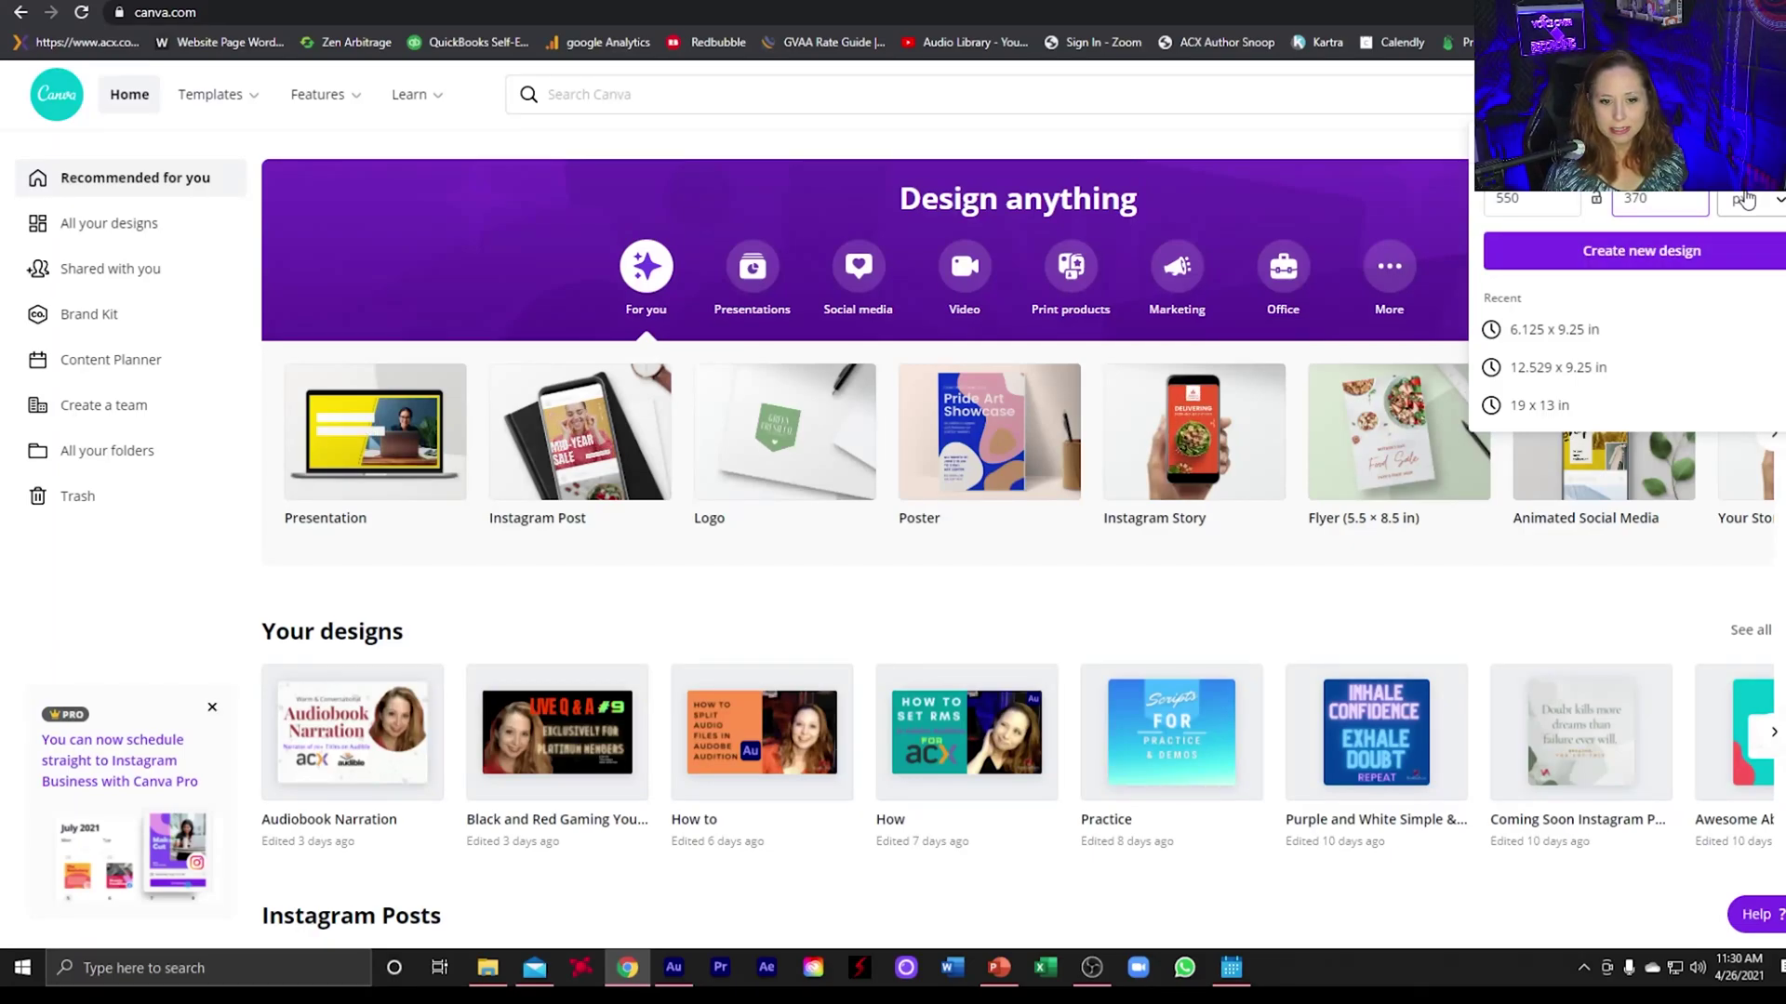
{"action": "left_click", "coordinate": [1640, 259]}
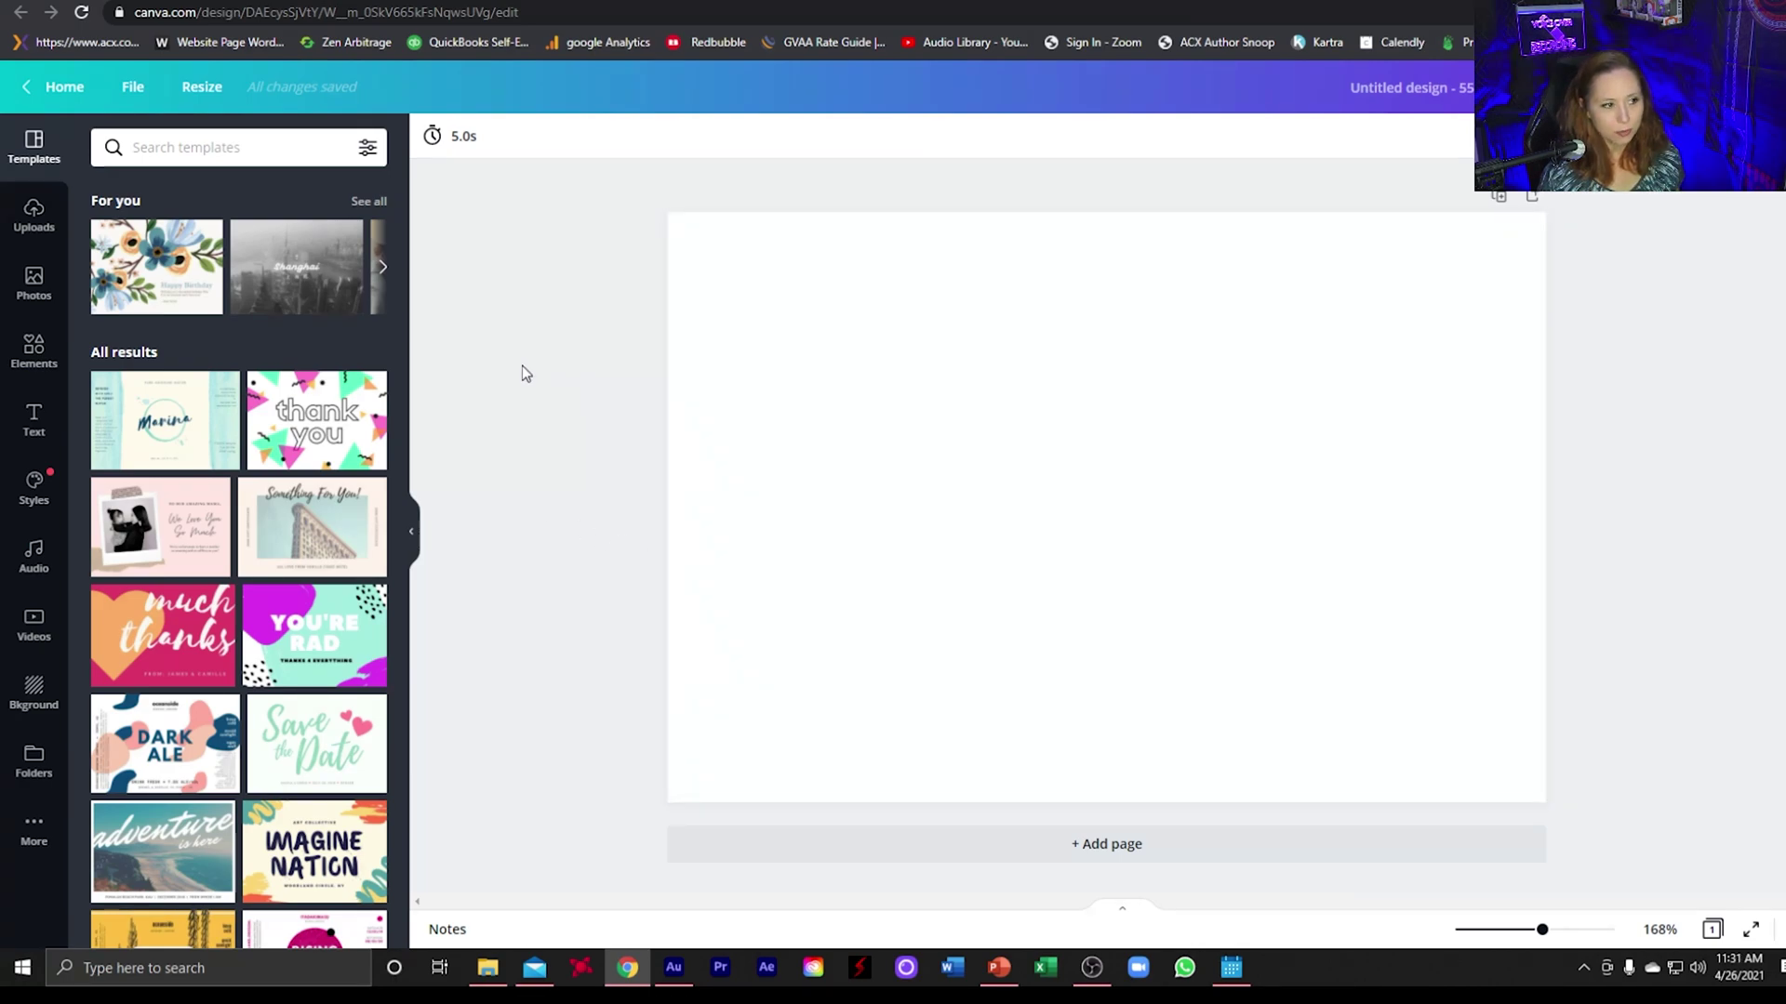
Fill the page background with the light grey brand colour
{"action": "left_click", "coordinate": [968, 429]}
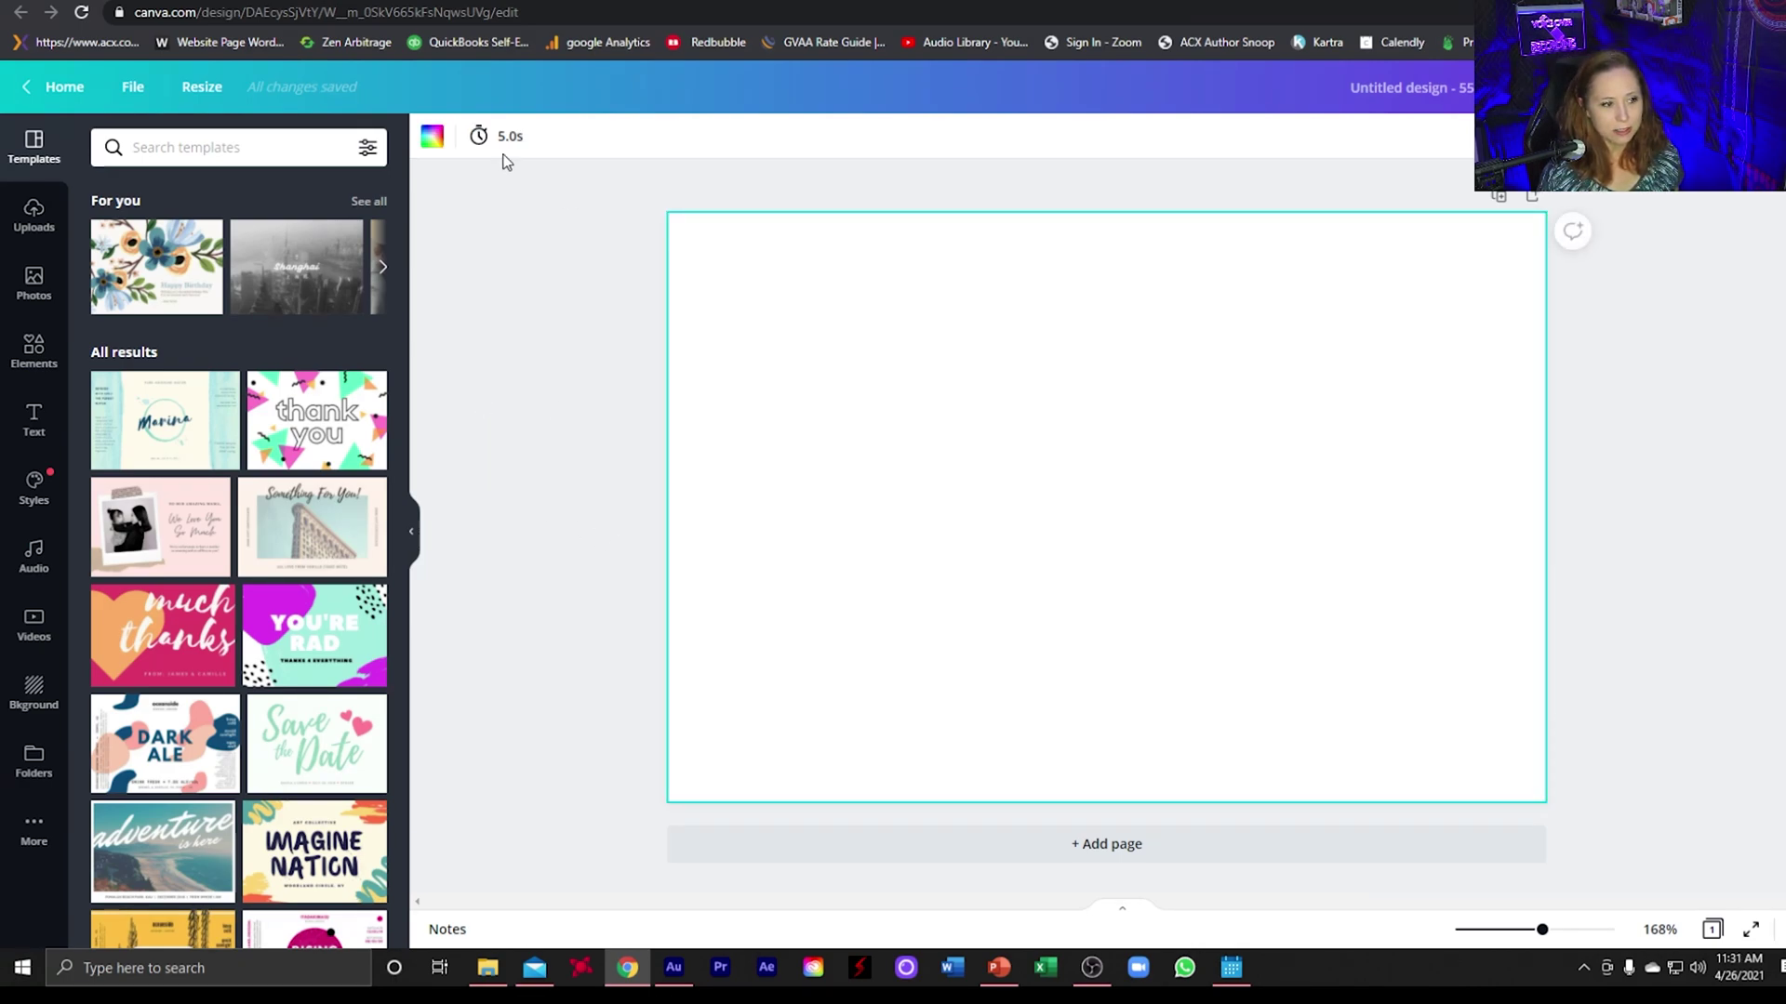
{"action": "left_click", "coordinate": [431, 139]}
{"action": "left_click", "coordinate": [212, 352]}
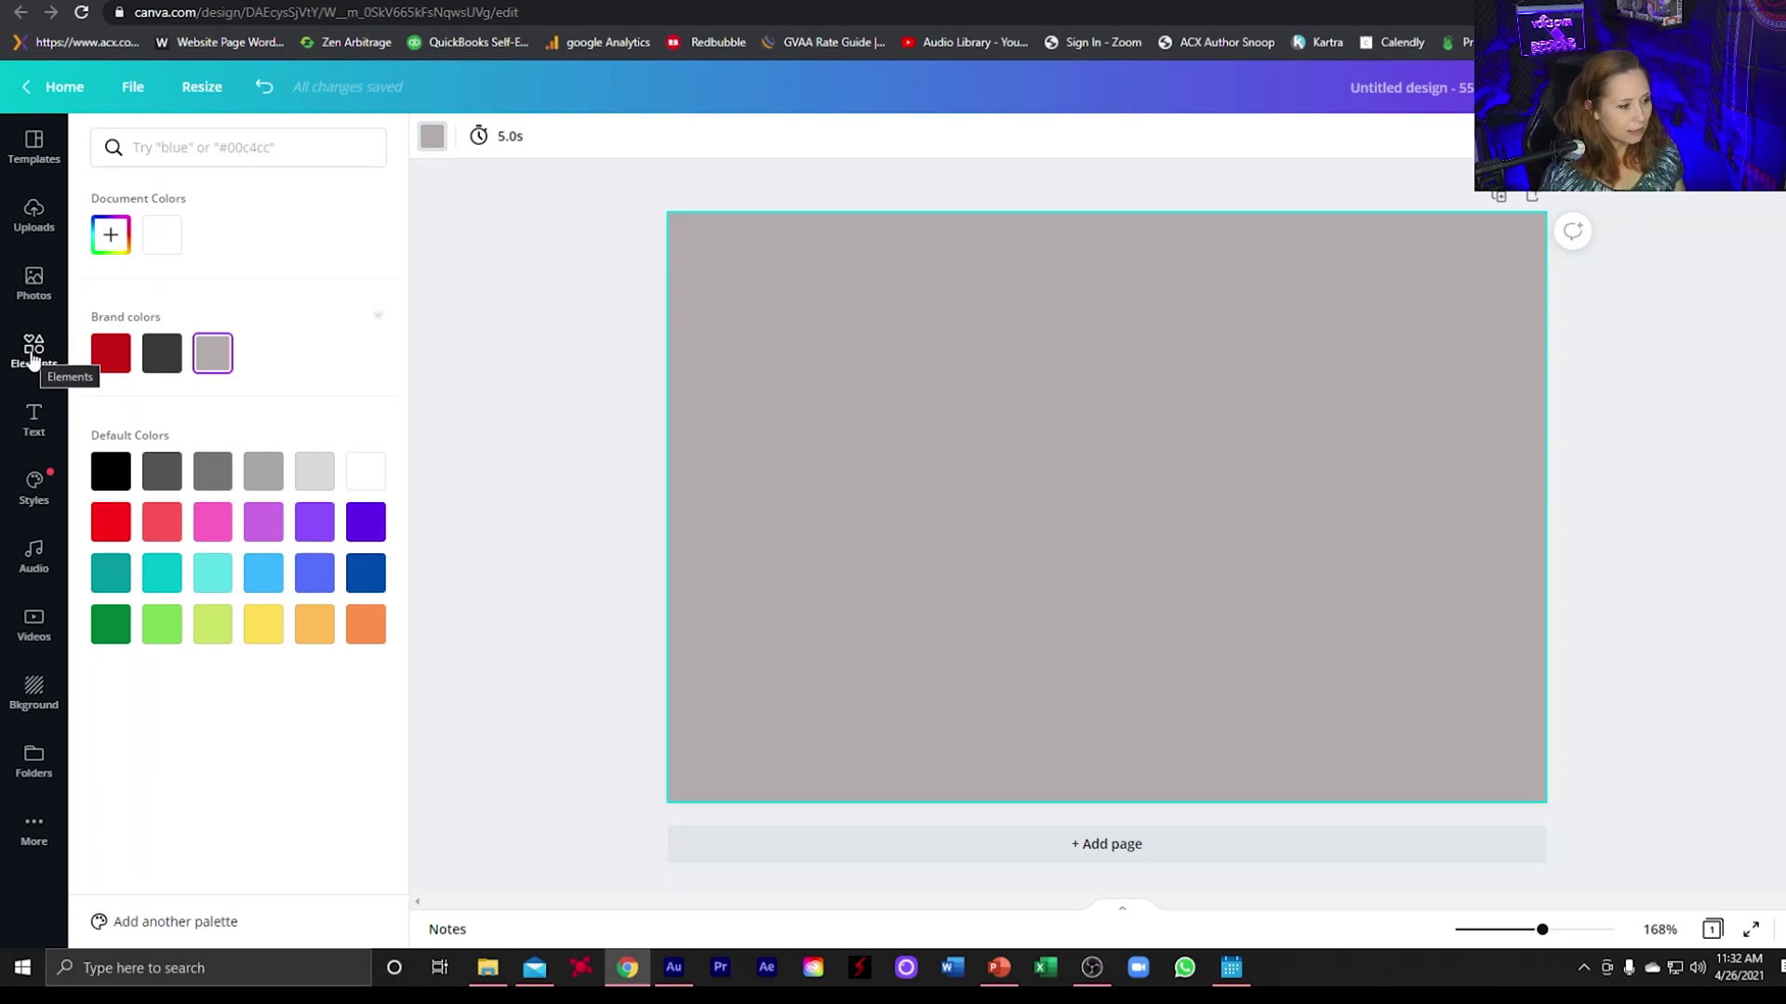
Place the uploaded headshot photo on the page, enlarged and moved up-left
{"action": "left_click", "coordinate": [33, 214]}
{"action": "left_click", "coordinate": [149, 325]}
{"action": "left_click_drag", "start_coordinate": [939, 676], "coordinate": [844, 768]}
{"action": "left_click_drag", "start_coordinate": [1031, 672], "coordinate": [911, 588]}
{"action": "left_click", "coordinate": [1302, 686]}
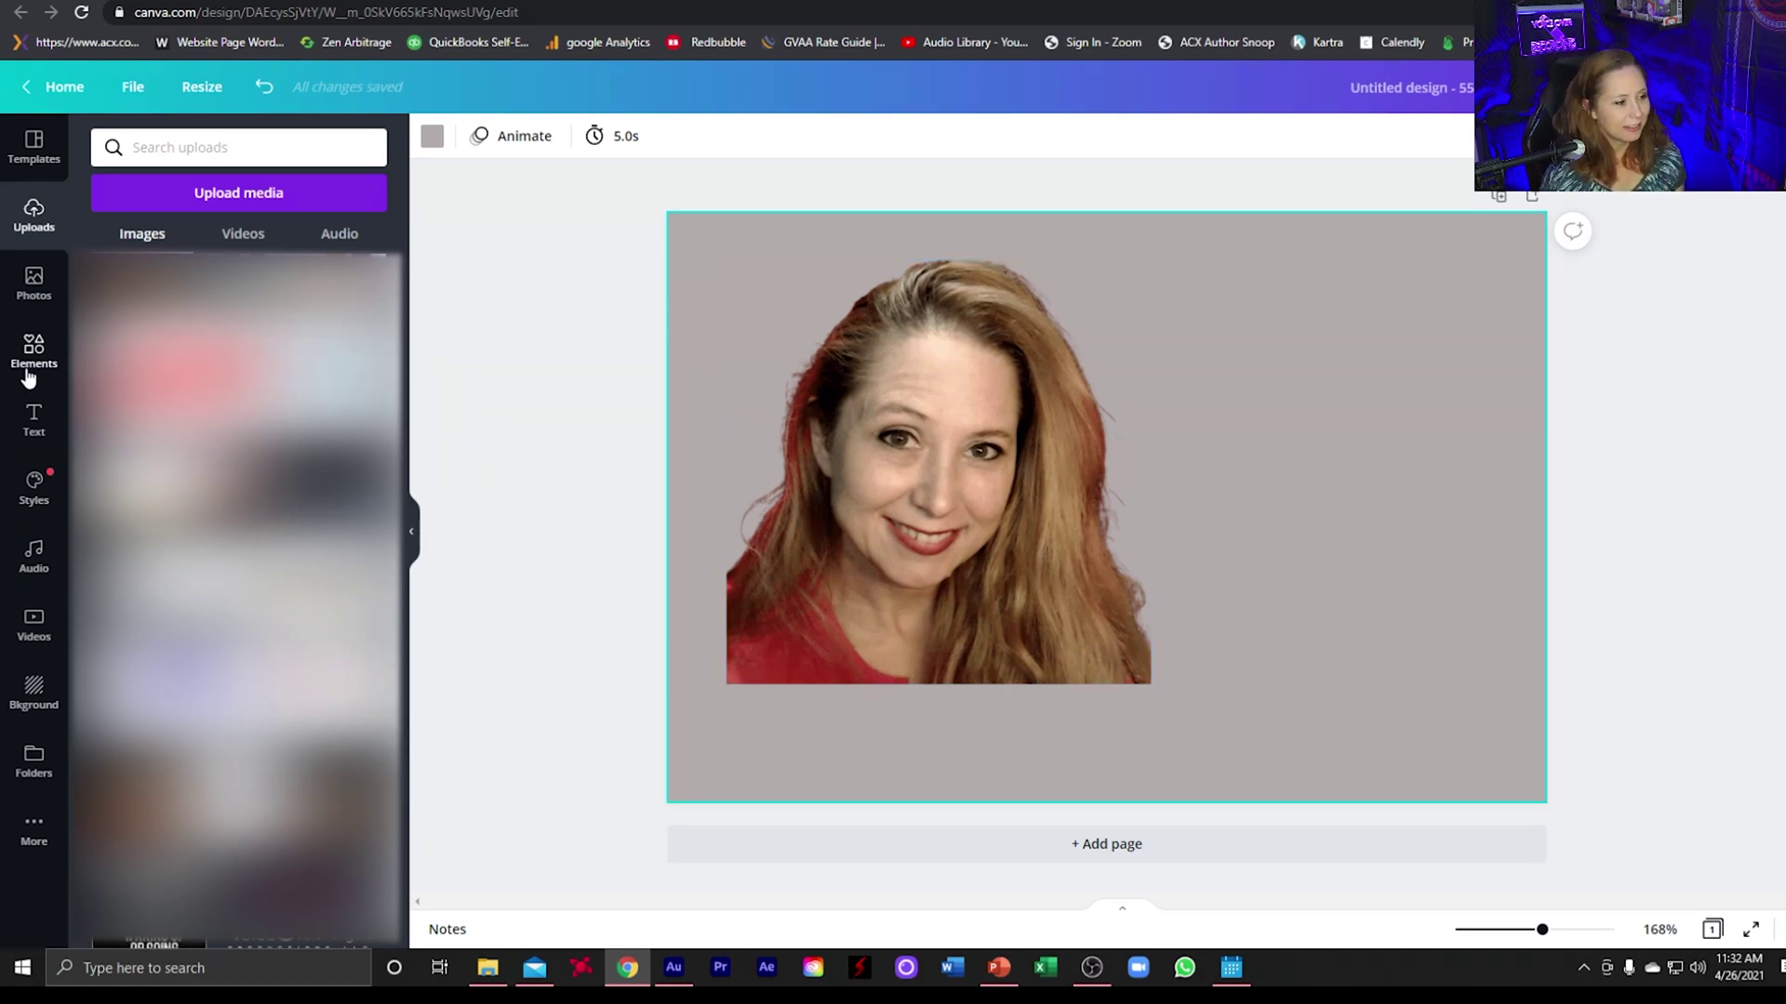
Drop a circle frame onto the page, fit the headshot into it, and move it up-left
{"action": "left_click", "coordinate": [33, 351]}
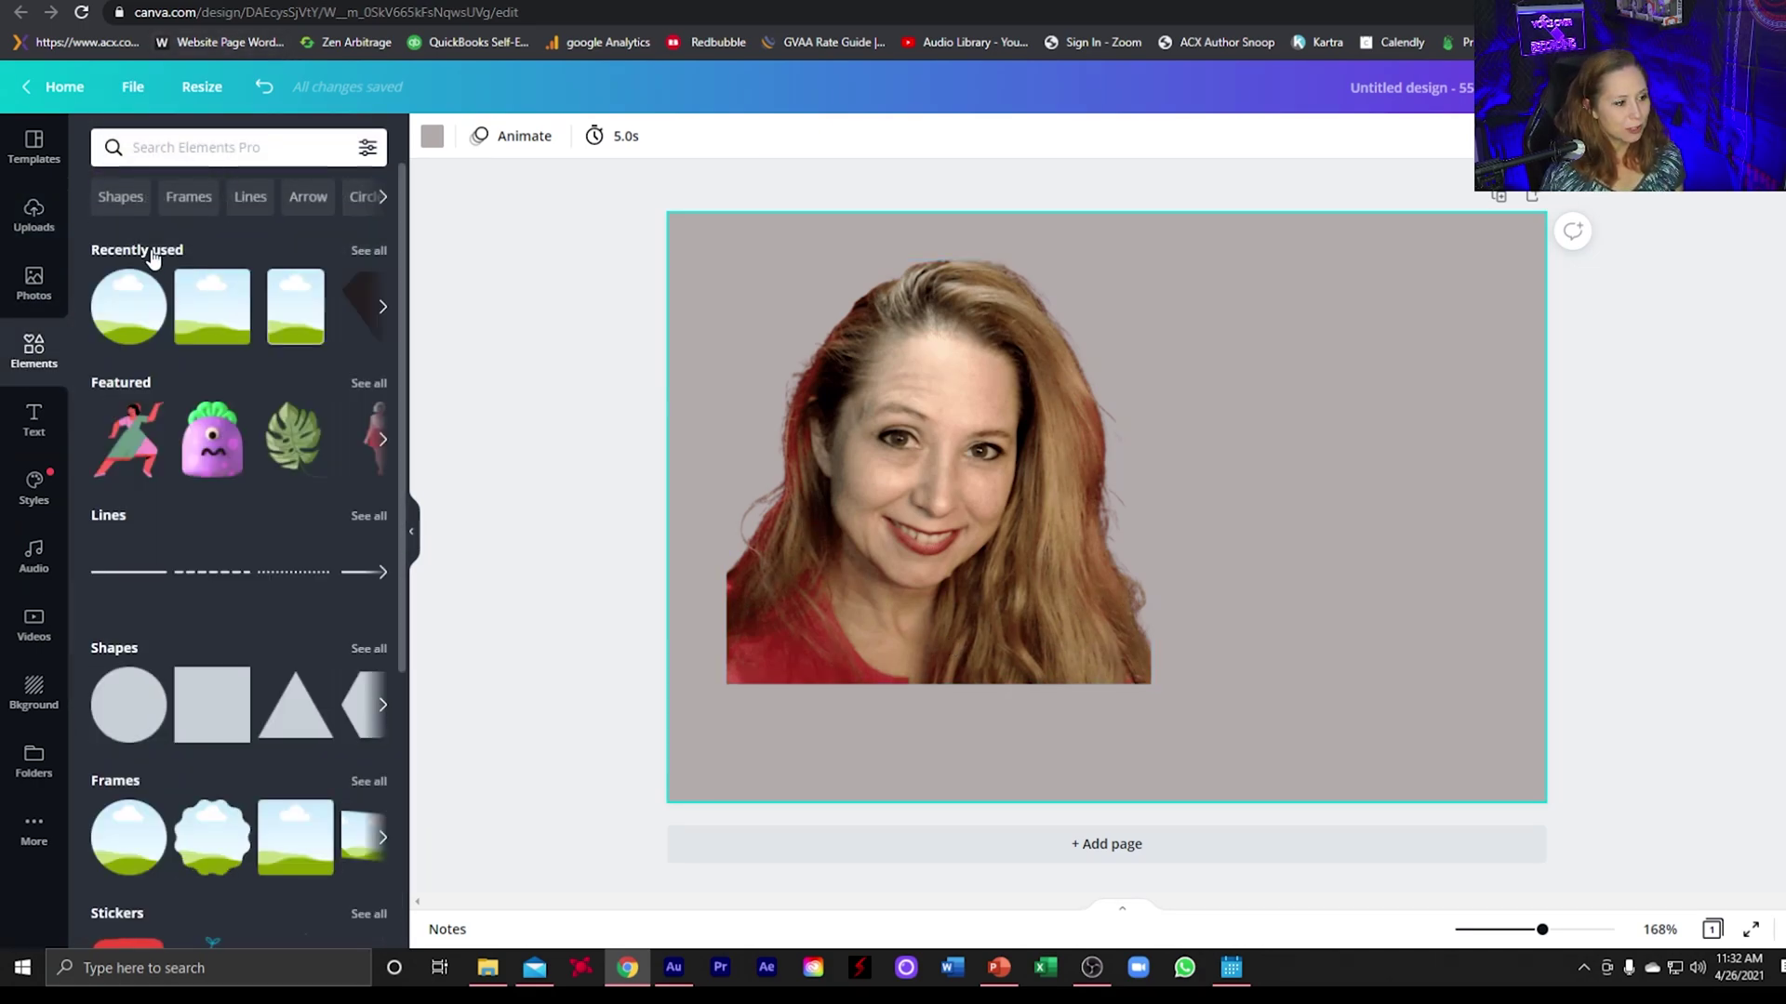
{"action": "left_click", "coordinate": [181, 197]}
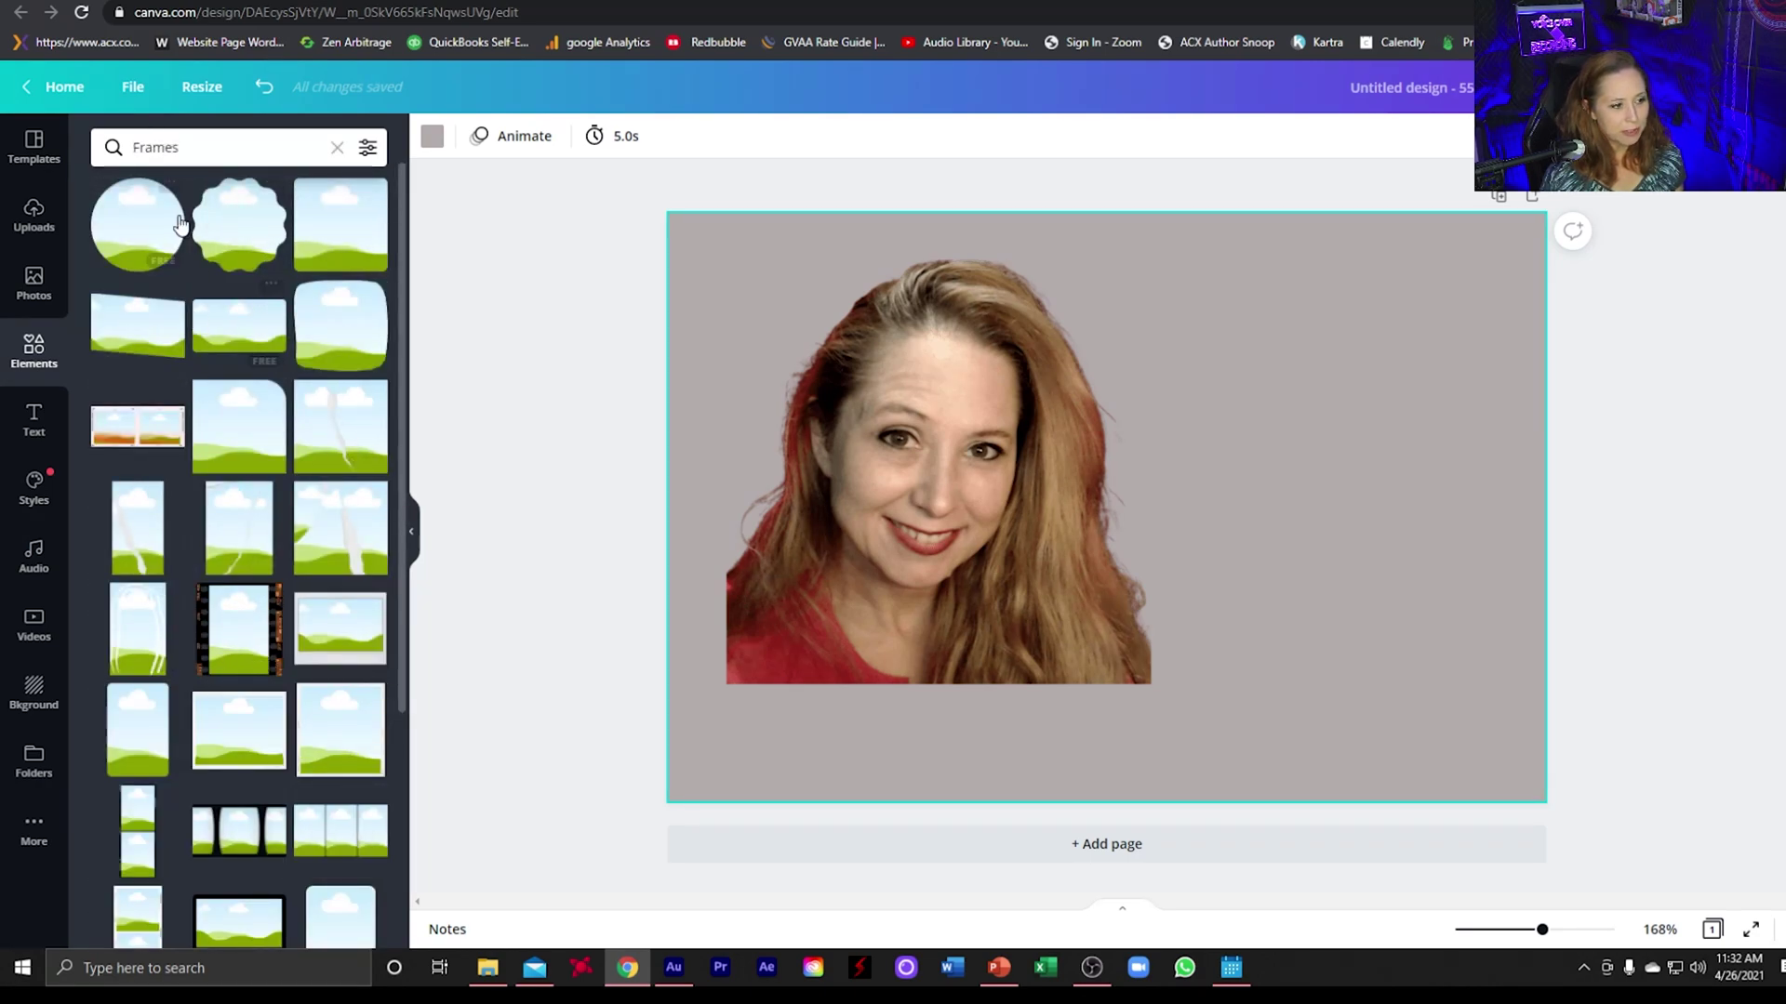
{"action": "left_click_drag", "start_coordinate": [142, 240], "coordinate": [834, 409]}
{"action": "left_click_drag", "start_coordinate": [942, 290], "coordinate": [963, 374]}
{"action": "left_click_drag", "start_coordinate": [1029, 521], "coordinate": [879, 466]}
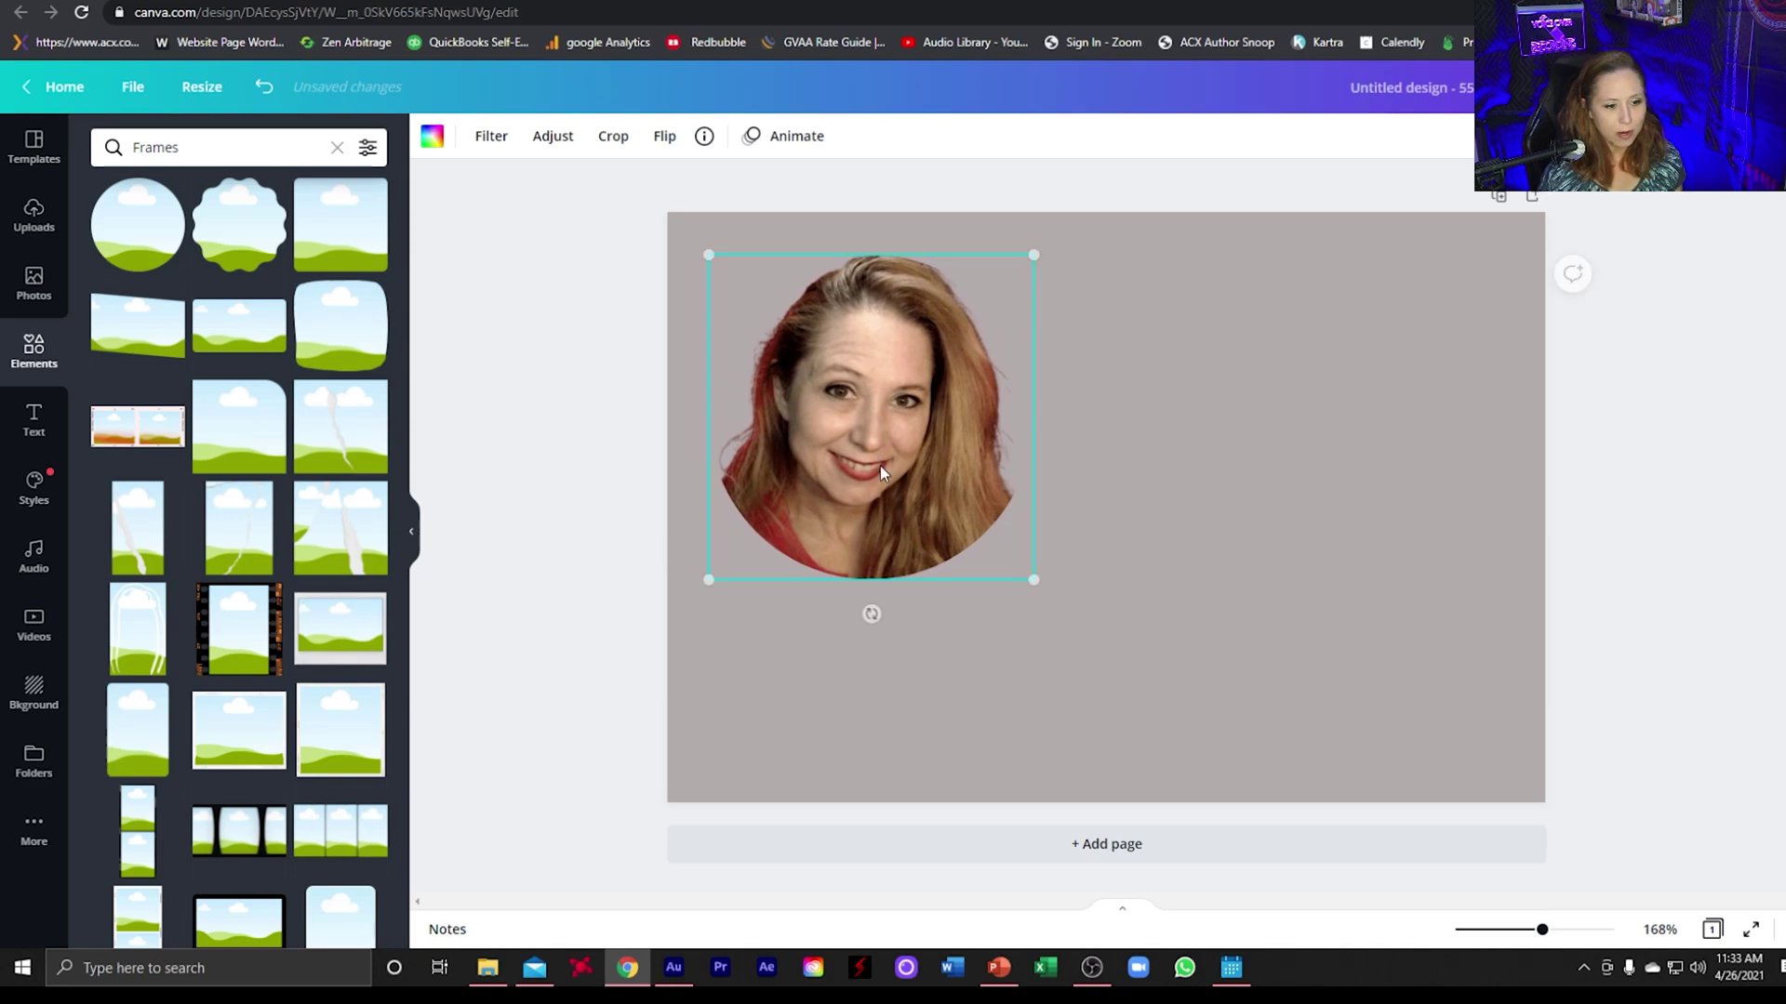
{"action": "left_click", "coordinate": [506, 570]}
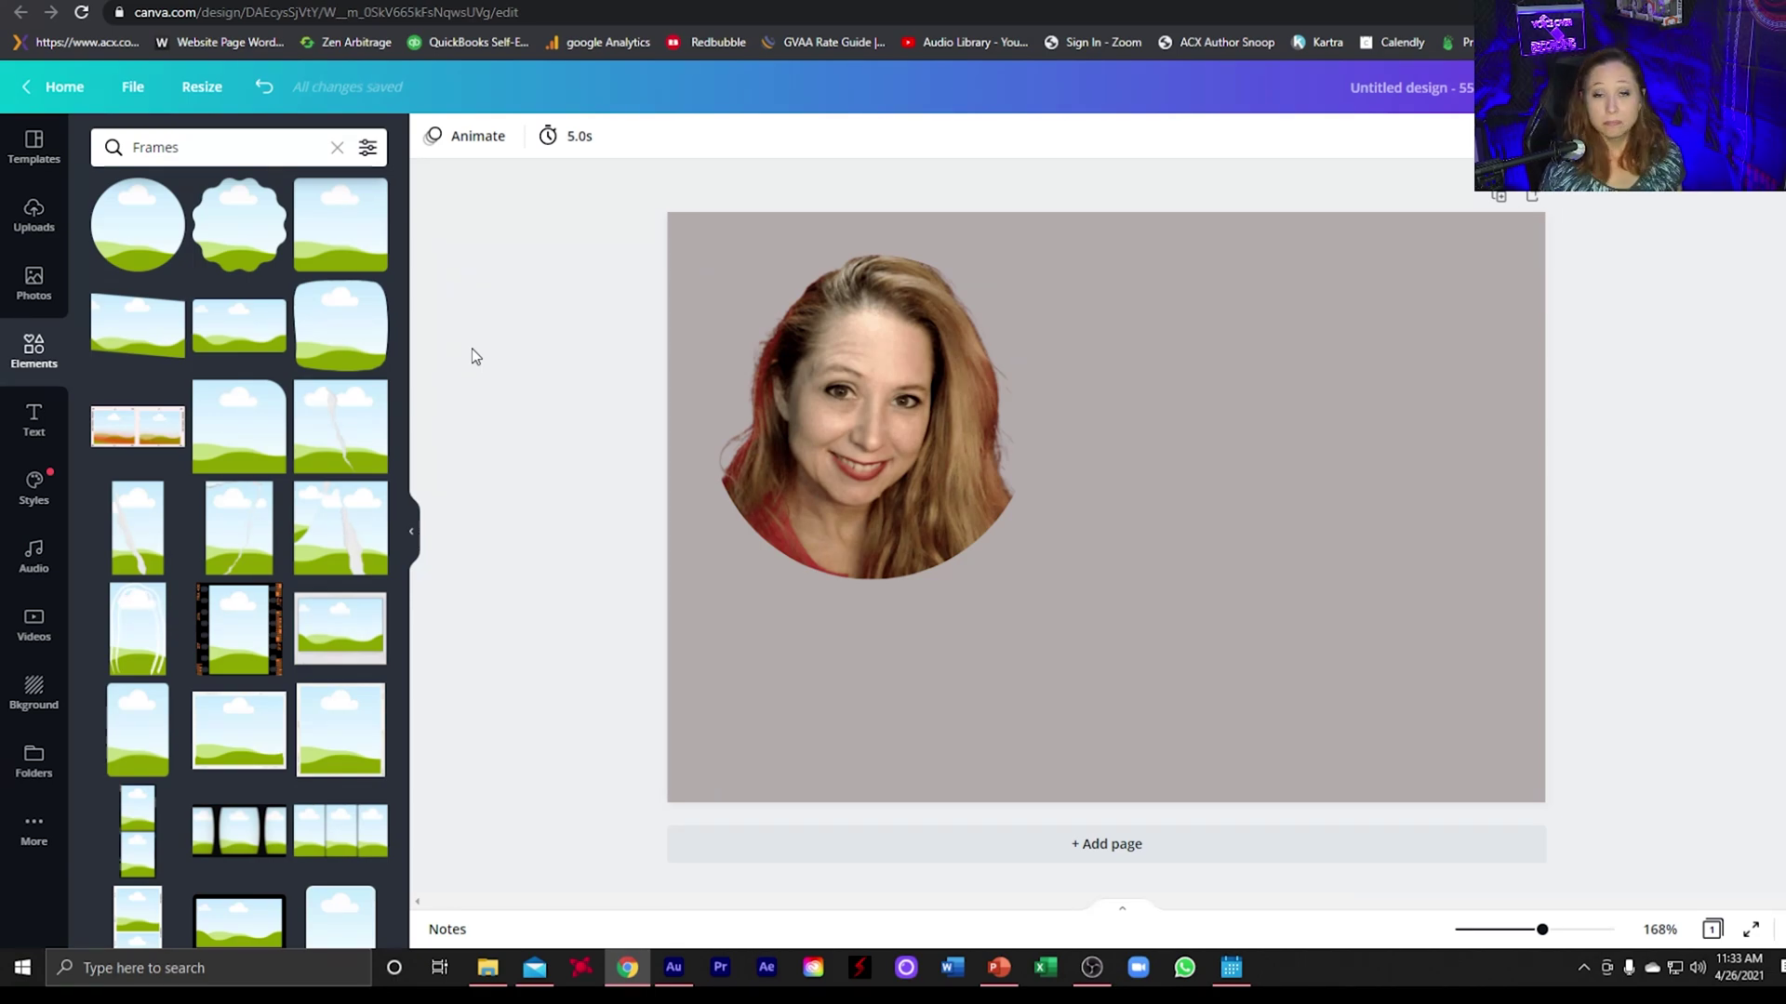
Add a red right triangle, rotated and sized to fill the bottom-right corner
{"action": "left_click", "coordinate": [46, 351]}
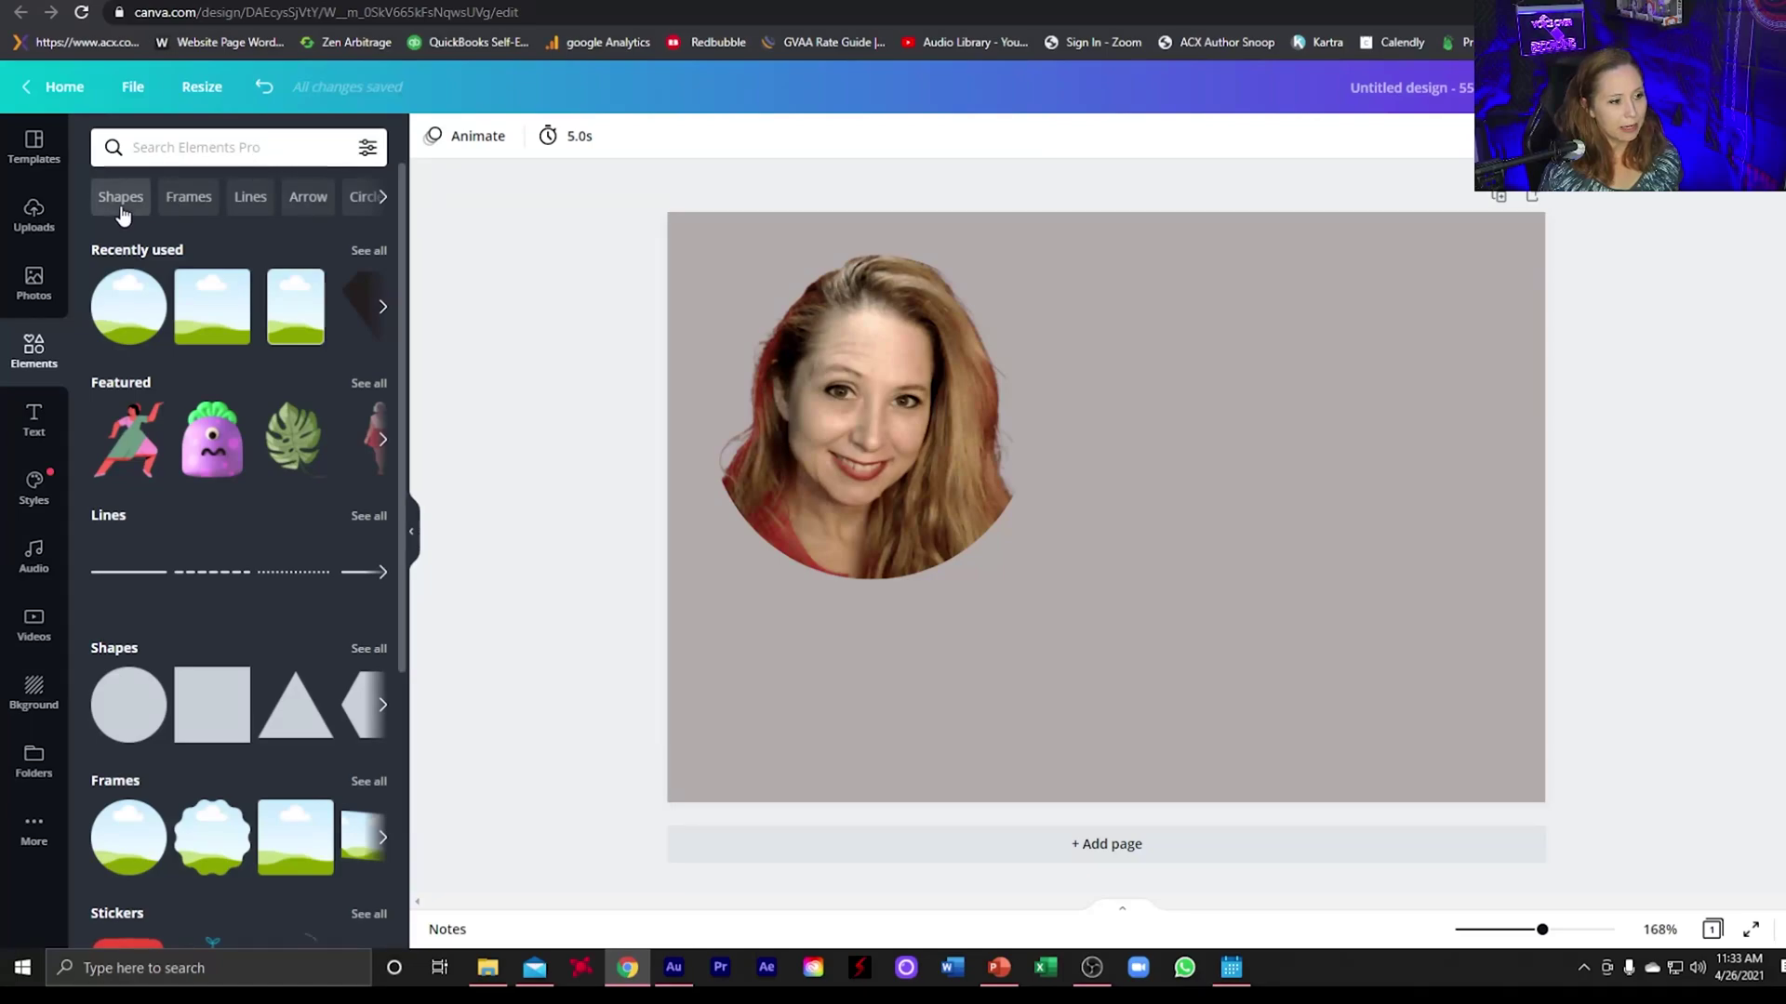
{"action": "left_click", "coordinate": [119, 207]}
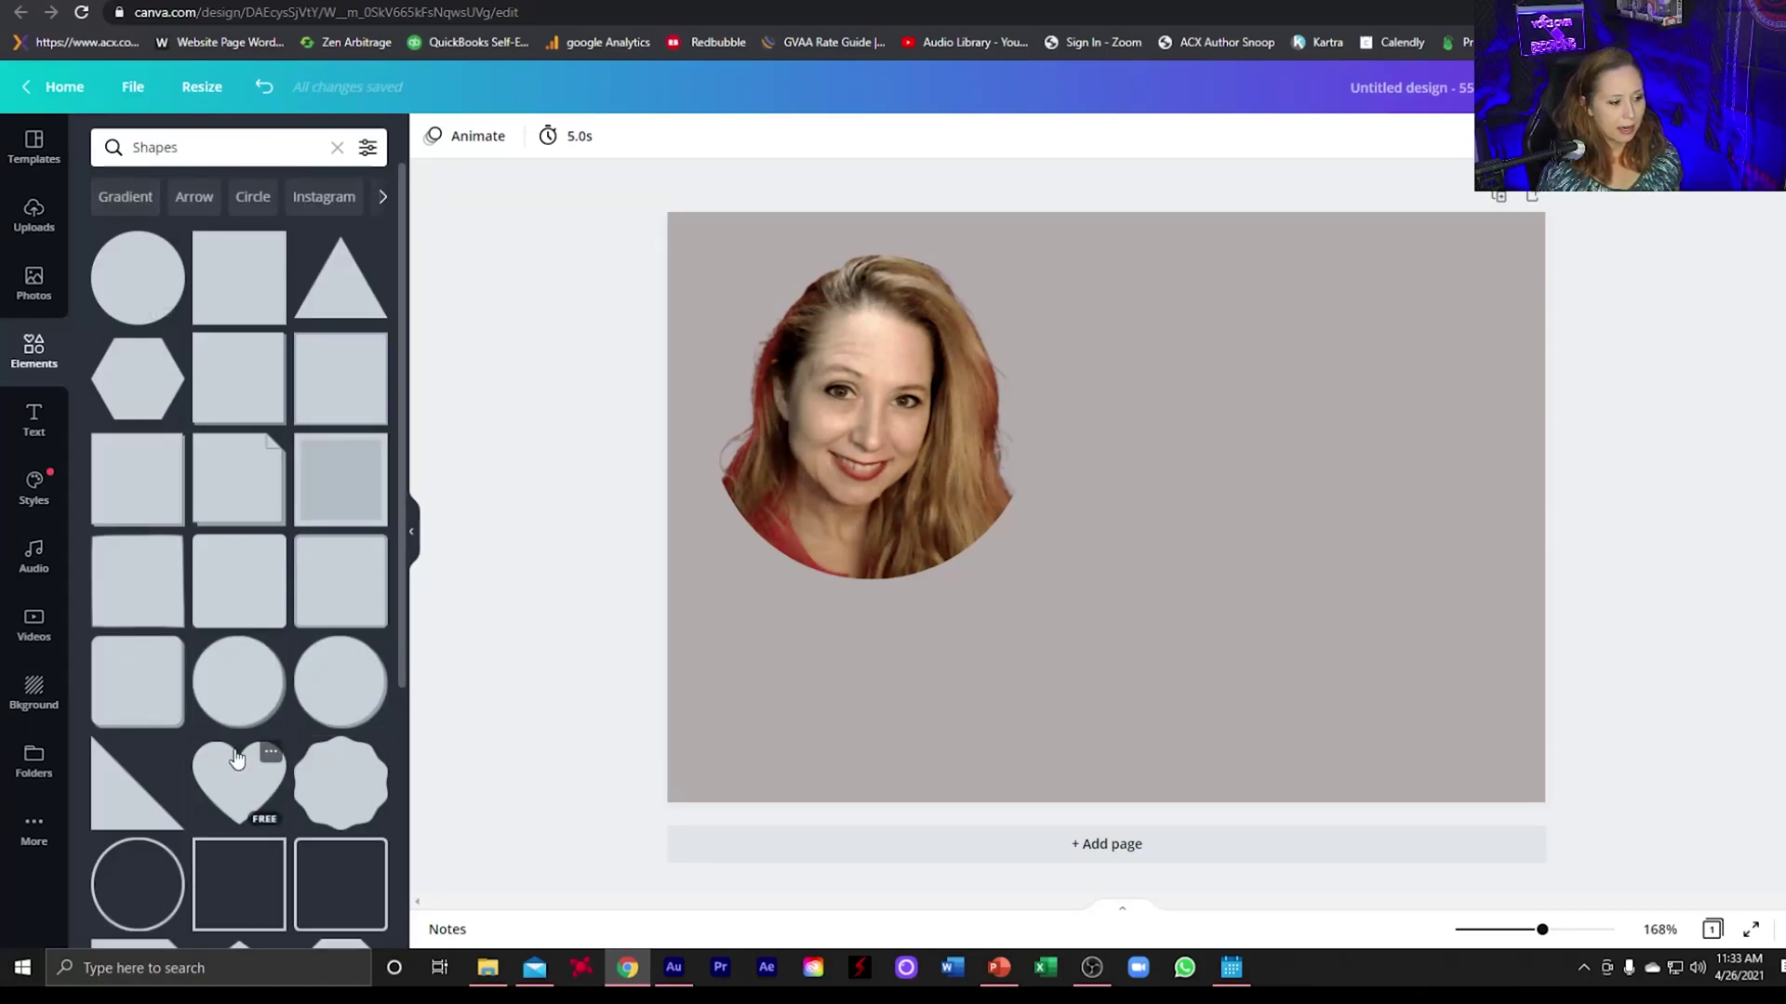
{"action": "left_click", "coordinate": [112, 812]}
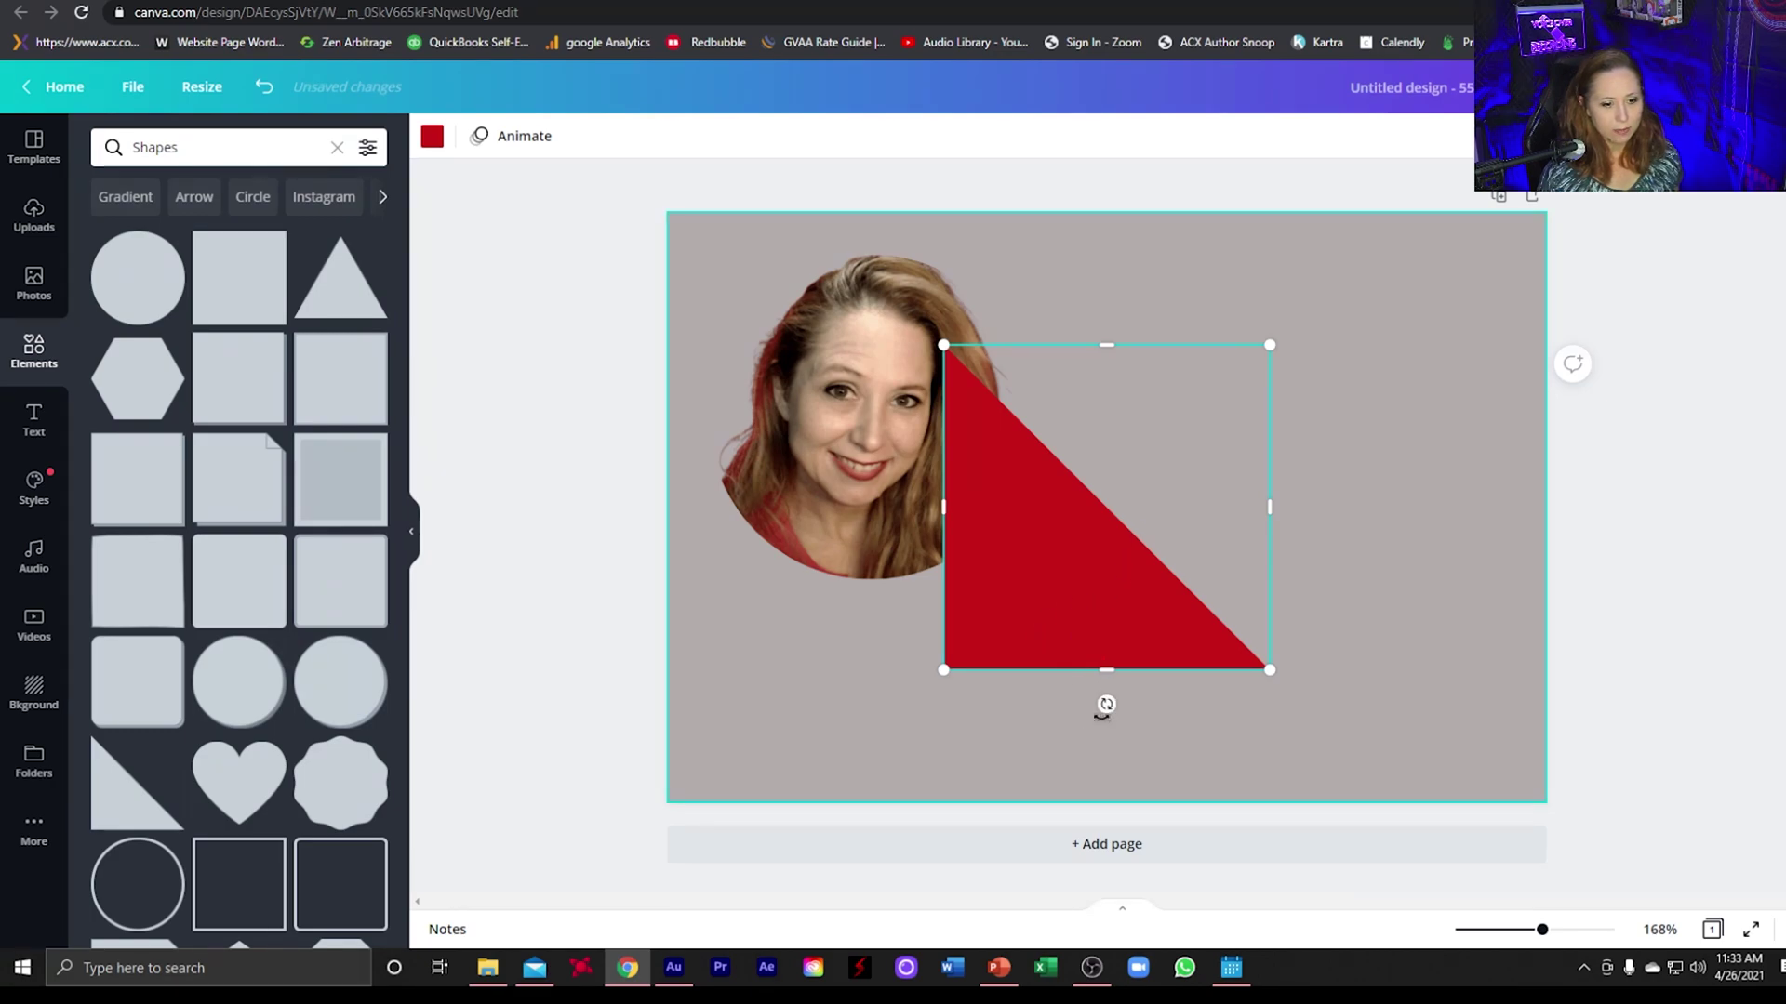
{"action": "left_click_drag", "start_coordinate": [1107, 705], "coordinate": [1224, 511]}
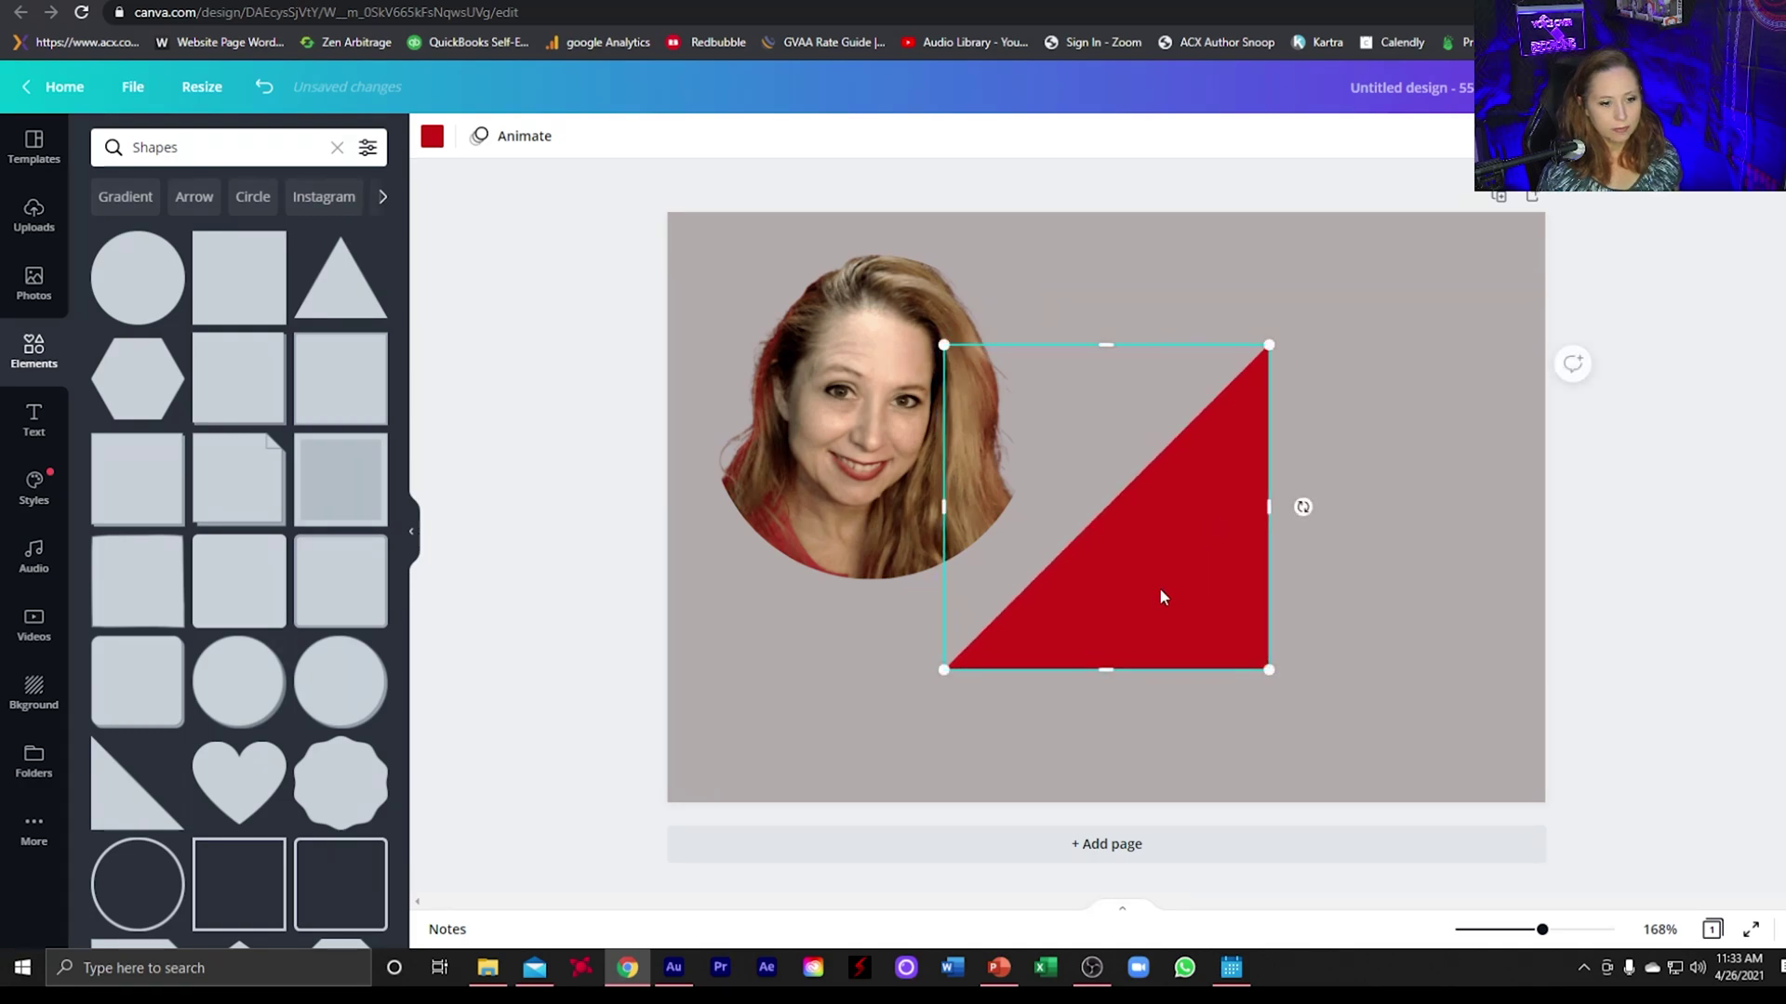
{"action": "left_click_drag", "start_coordinate": [1160, 598], "coordinate": [1434, 721]}
{"action": "left_click", "coordinate": [933, 722]}
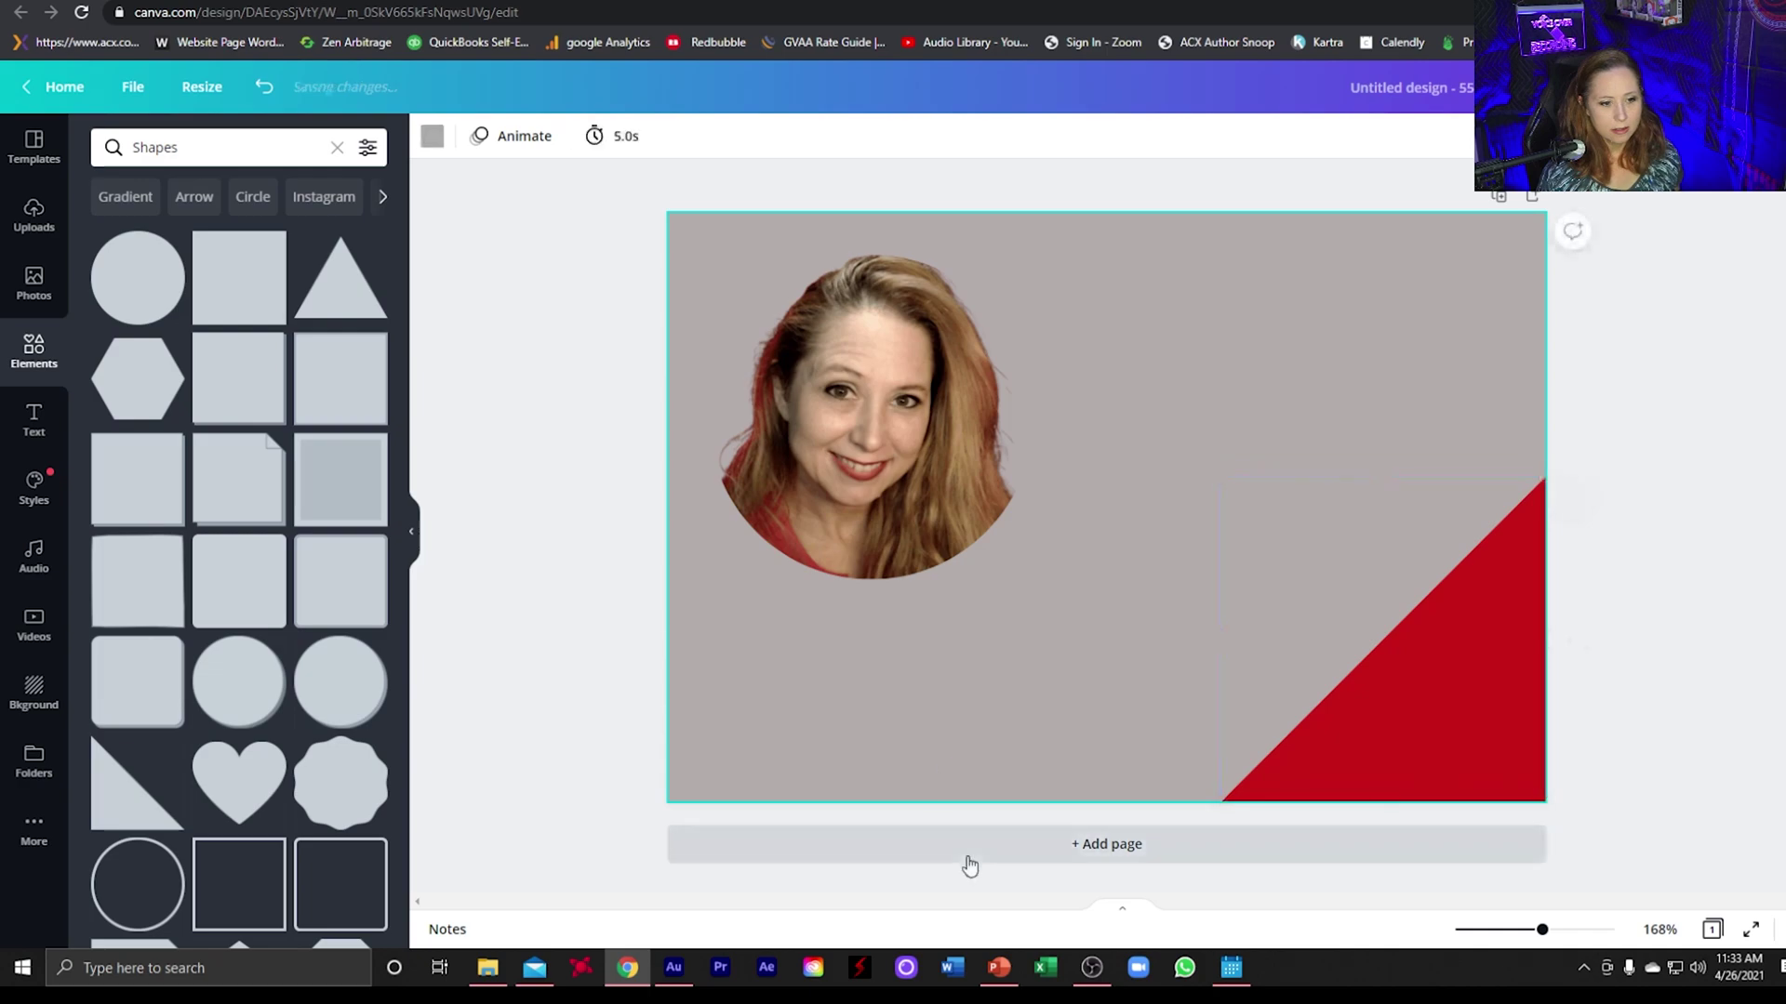
{"action": "left_click", "coordinate": [1415, 696]}
{"action": "left_click_drag", "start_coordinate": [1217, 473], "coordinate": [1326, 586]}
Duplicate the triangle with Ctrl+D and fit the rotated copy into the top-left corner
{"action": "left_click", "coordinate": [933, 455]}
{"action": "left_click_drag", "start_coordinate": [930, 448], "coordinate": [1382, 423]}
{"action": "left_click", "coordinate": [1486, 739]}
{"action": "right_click", "coordinate": [1488, 744]}
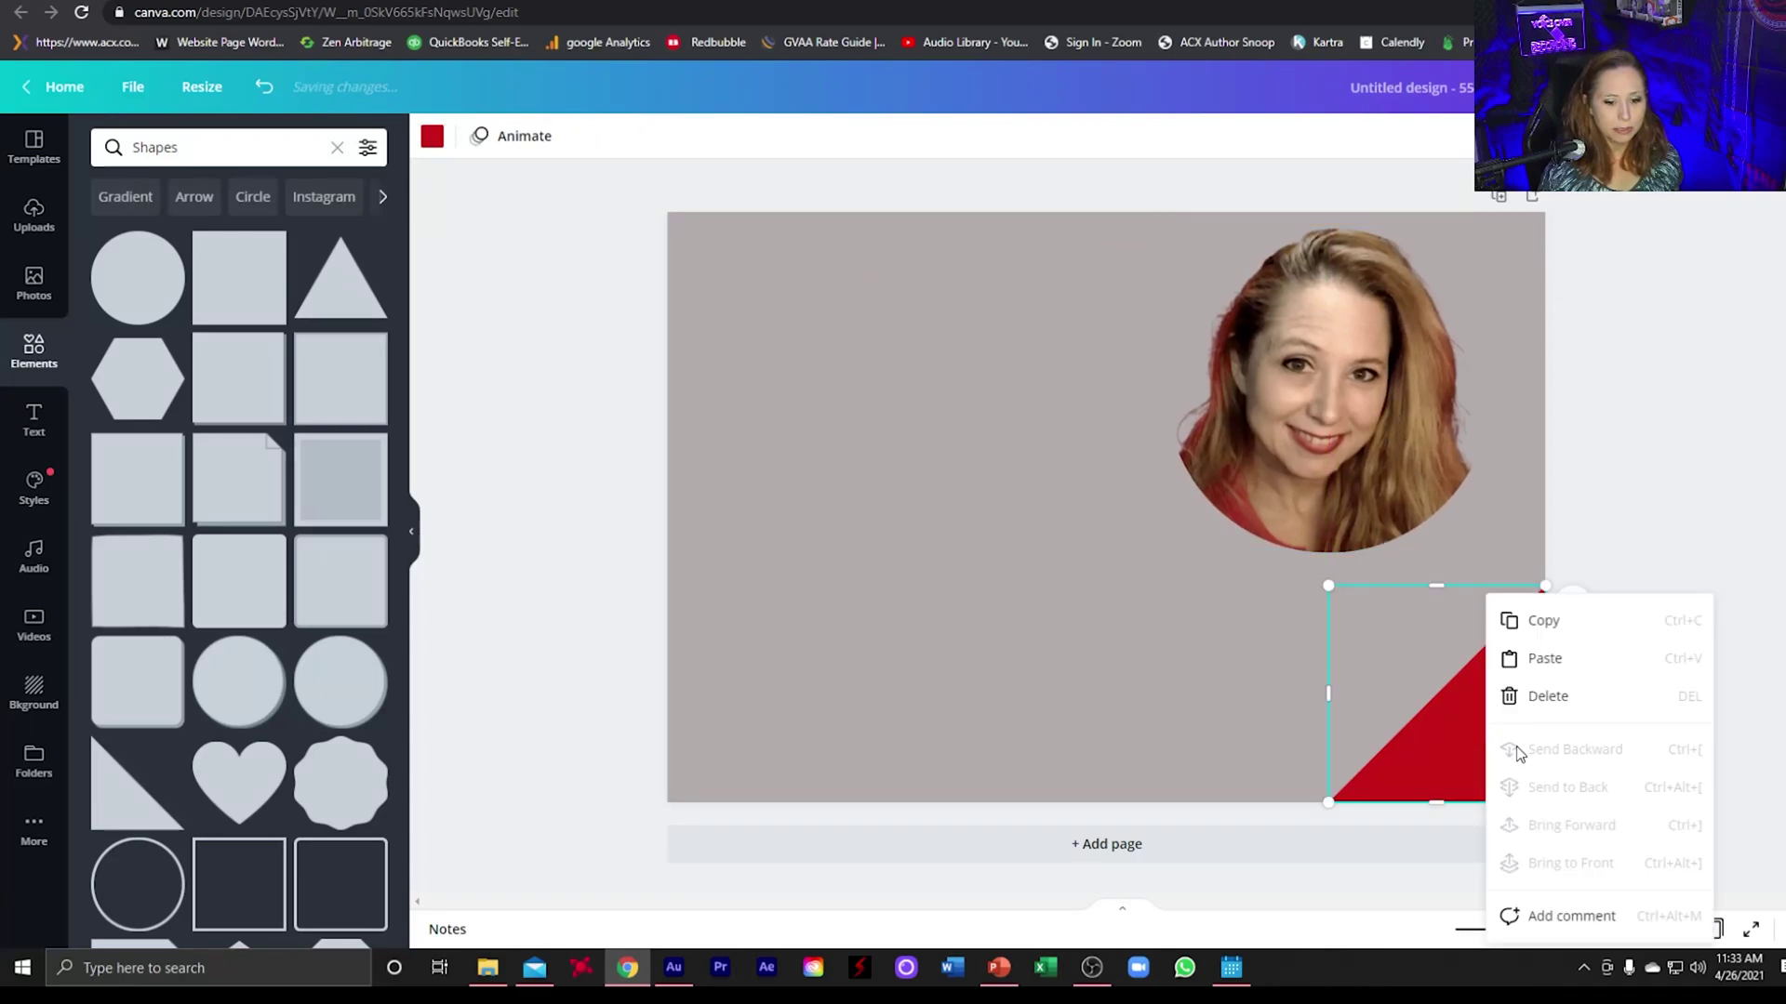
{"action": "left_click", "coordinate": [1428, 768]}
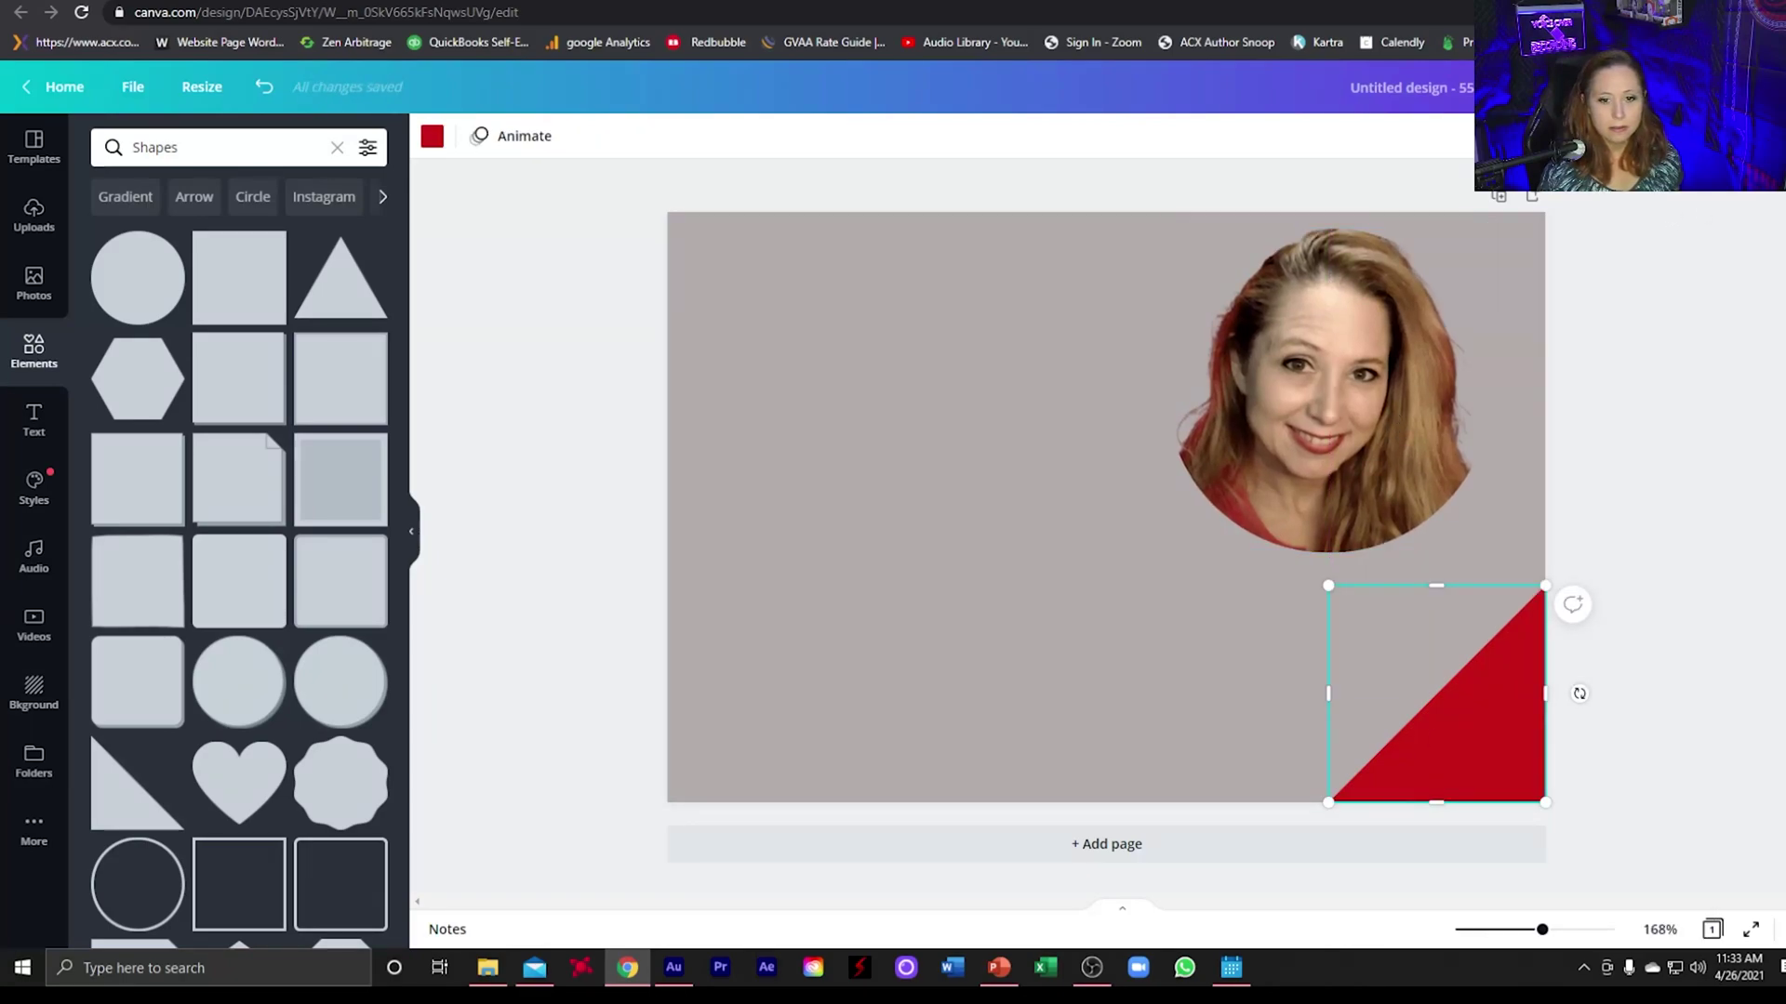
{"action": "key", "text": "ctrl+d"}
{"action": "left_click_drag", "start_coordinate": [1483, 763], "coordinate": [884, 362]}
{"action": "left_click_drag", "start_coordinate": [1019, 336], "coordinate": [688, 336]}
{"action": "left_click_drag", "start_coordinate": [934, 355], "coordinate": [837, 343]}
{"action": "left_click", "coordinate": [952, 525]}
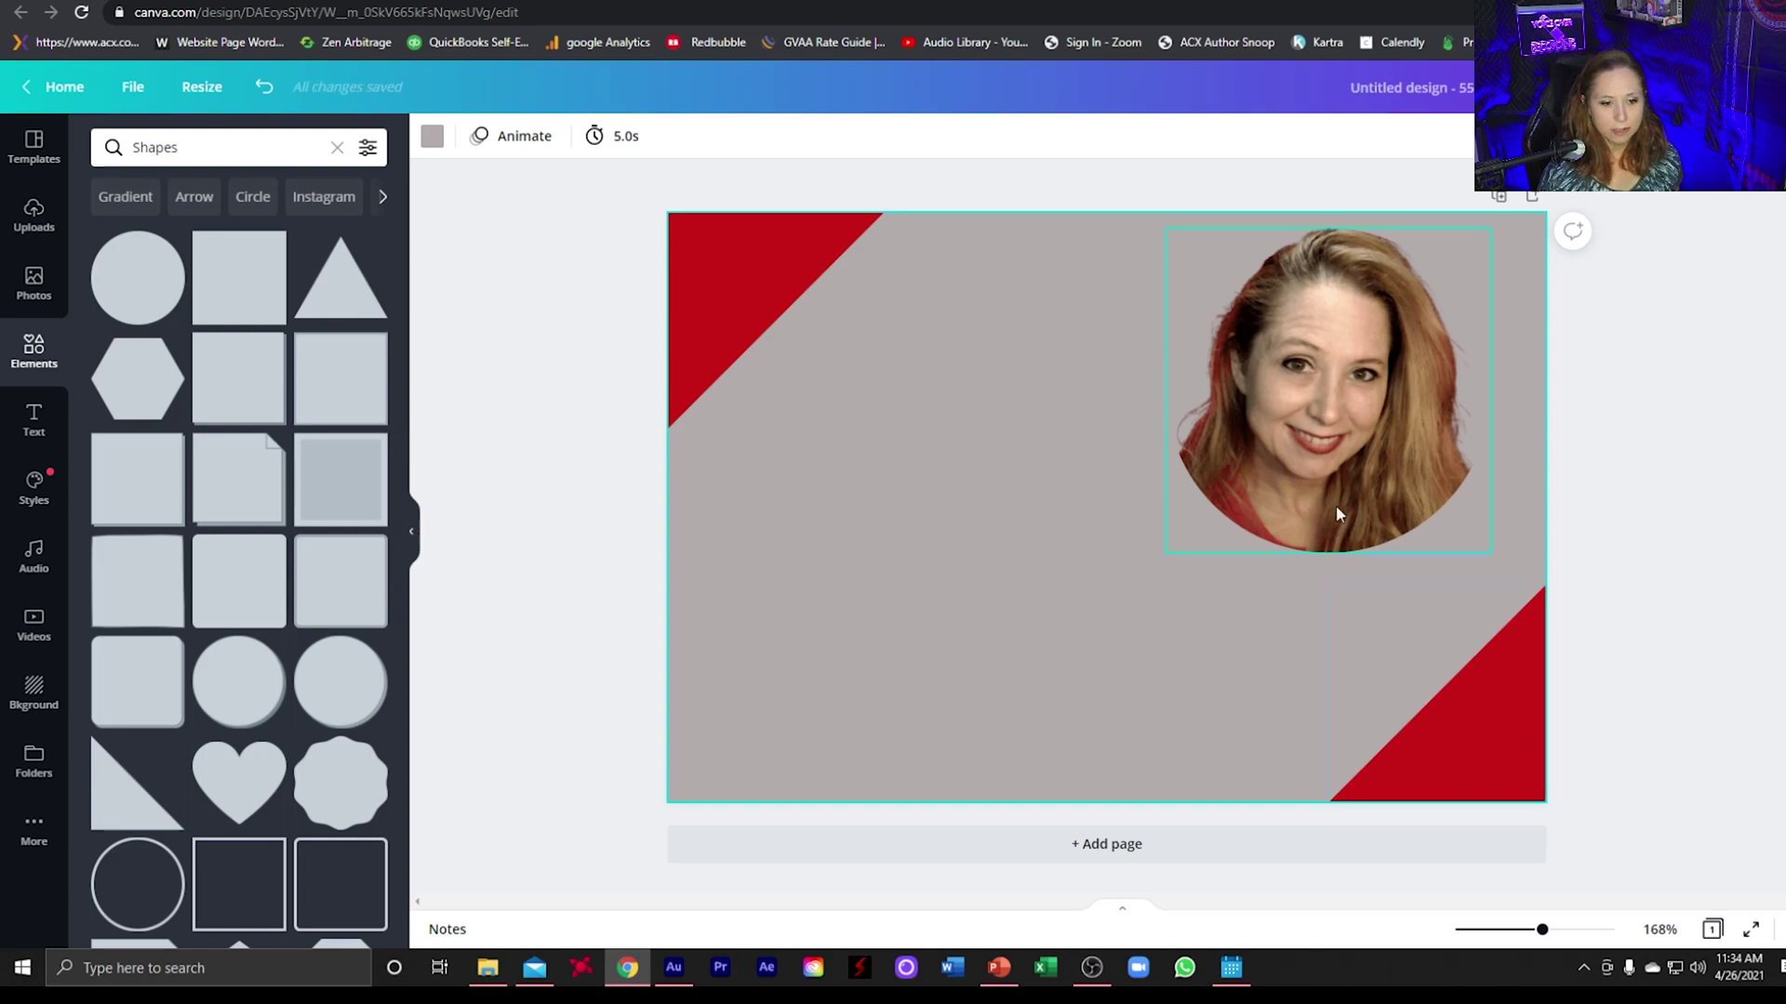
Place the round headshot over the top-left triangle and bring it in front
{"action": "left_click_drag", "start_coordinate": [1337, 507], "coordinate": [859, 475]}
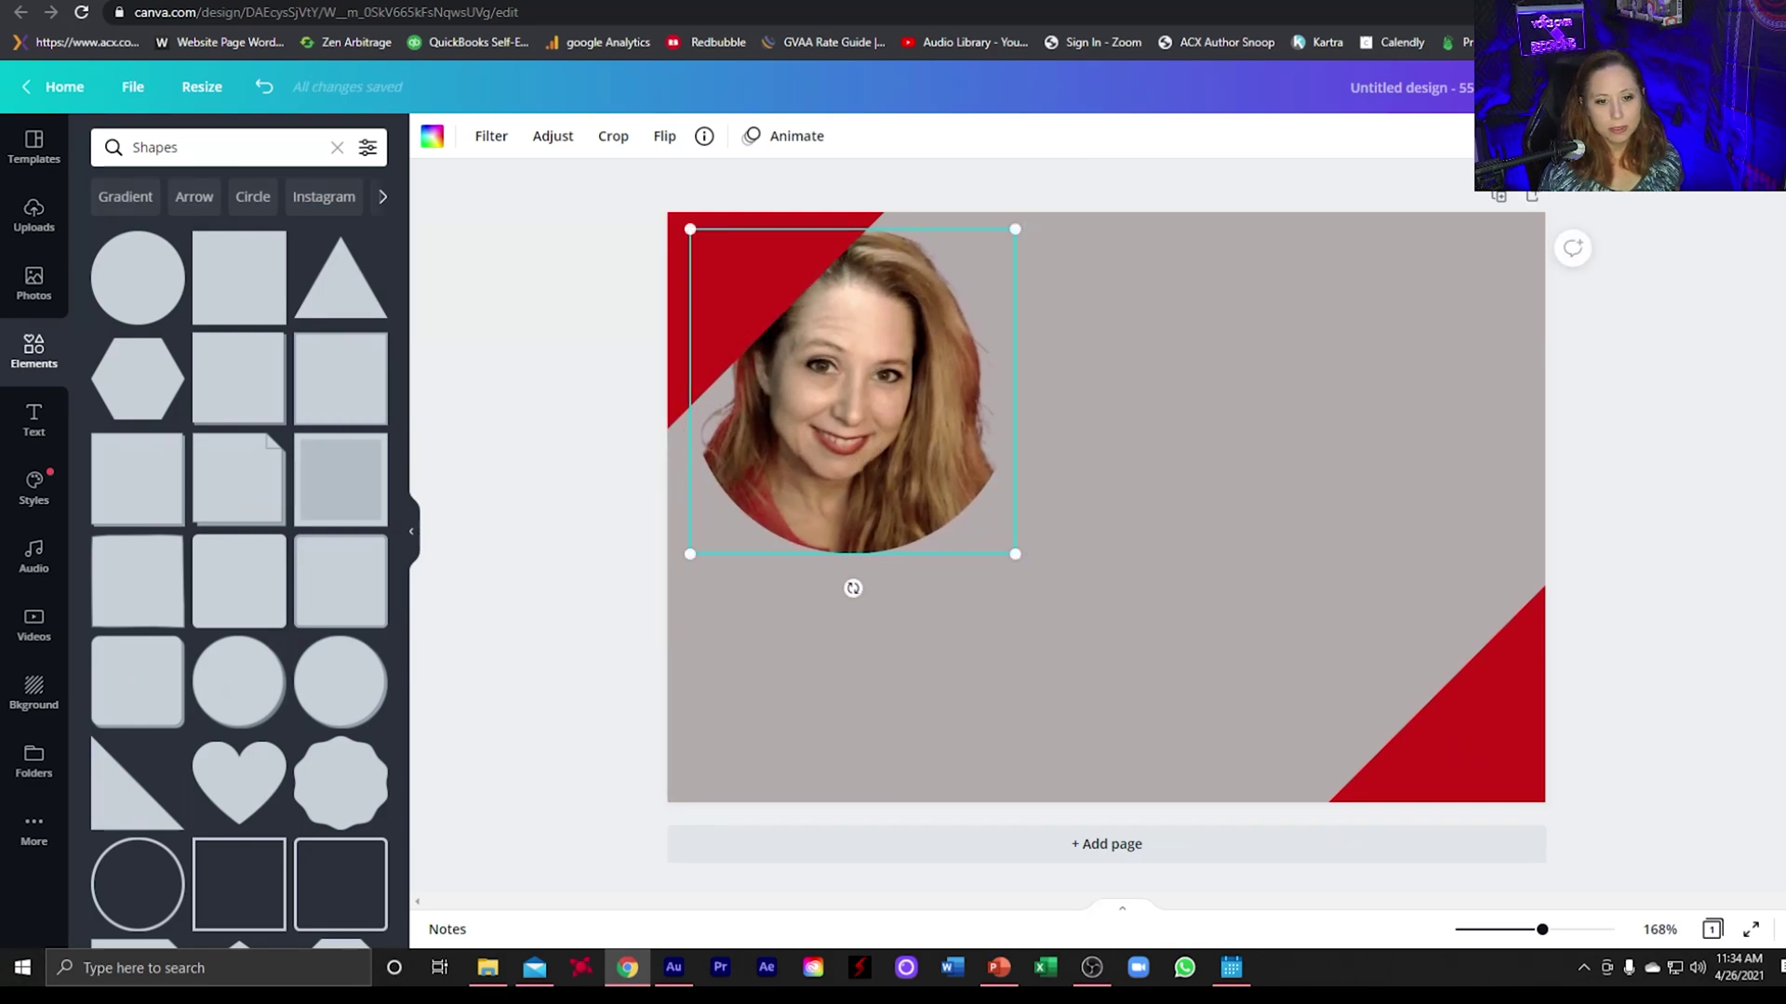
{"action": "left_click", "coordinate": [1525, 136]}
{"action": "left_click", "coordinate": [1275, 200]}
{"action": "mouse_move", "coordinate": [850, 444]}
{"action": "left_mouse_down"}
{"action": "mouse_move", "coordinate": [831, 474]}
{"action": "mouse_move", "coordinate": [821, 455]}
{"action": "mouse_move", "coordinate": [841, 447]}
{"action": "left_mouse_up"}
{"action": "left_click", "coordinate": [578, 610]}
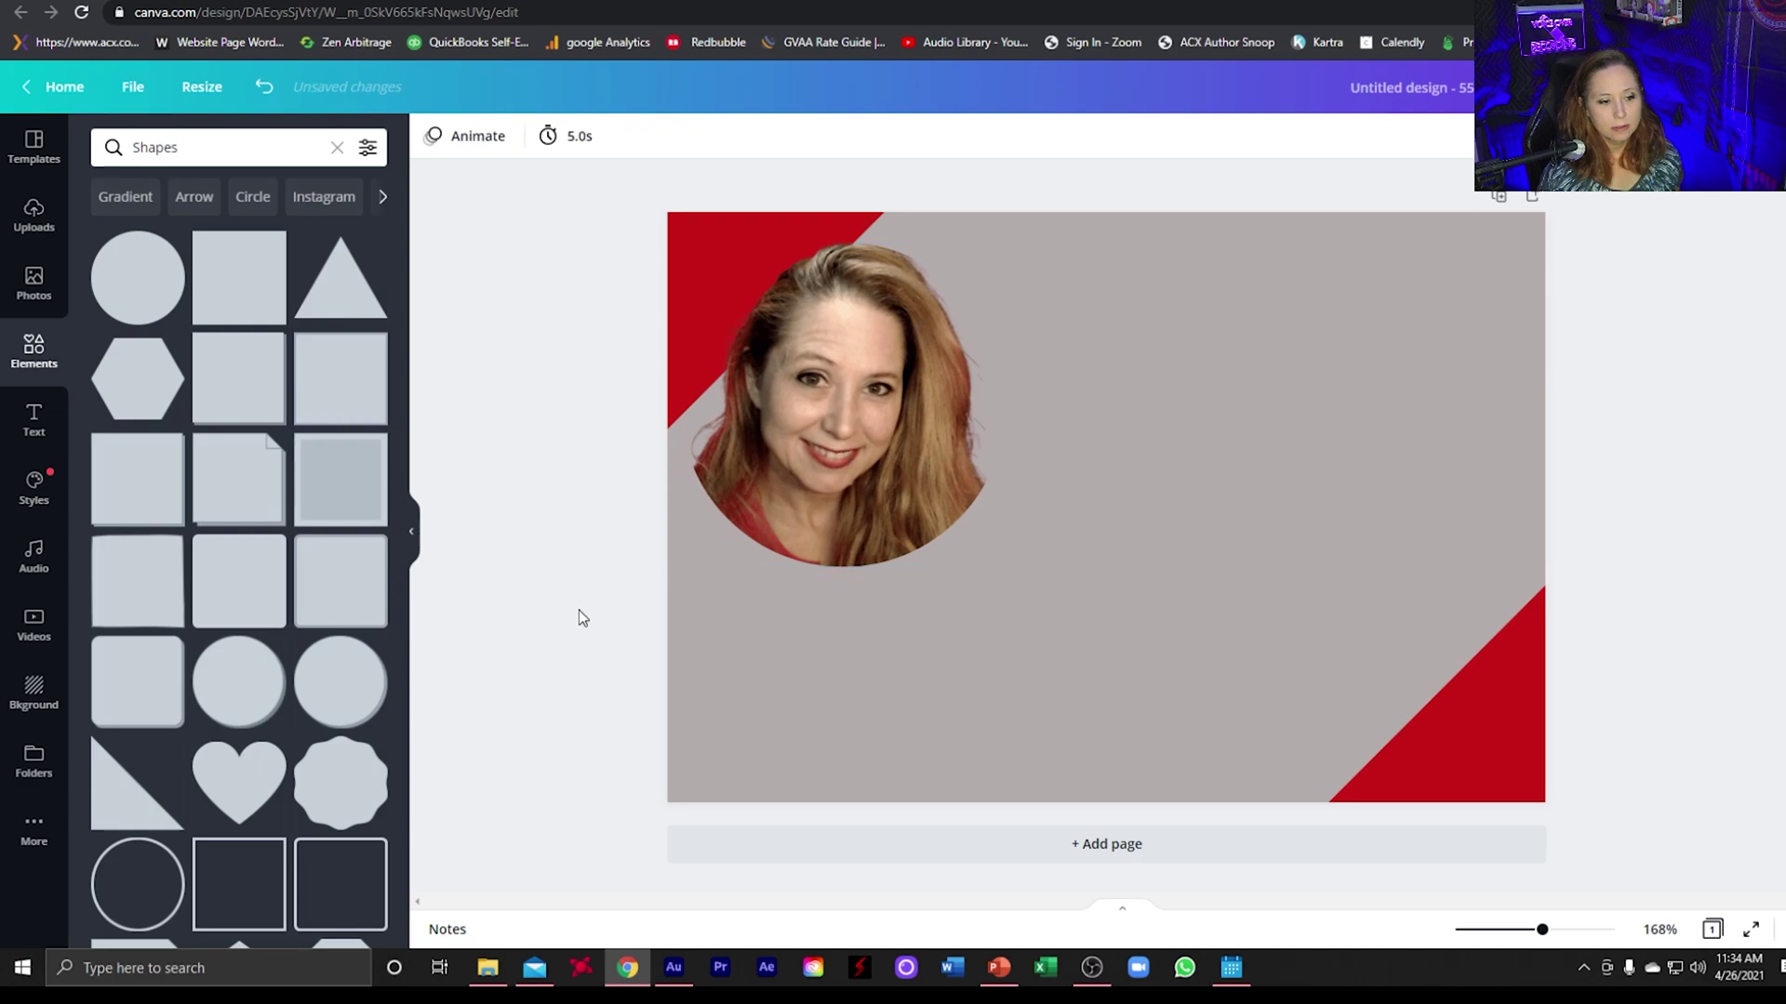
Add the Graphic Design text combination on the right and delete its school-name line
{"action": "left_click", "coordinate": [35, 420]}
{"action": "left_click", "coordinate": [157, 483]}
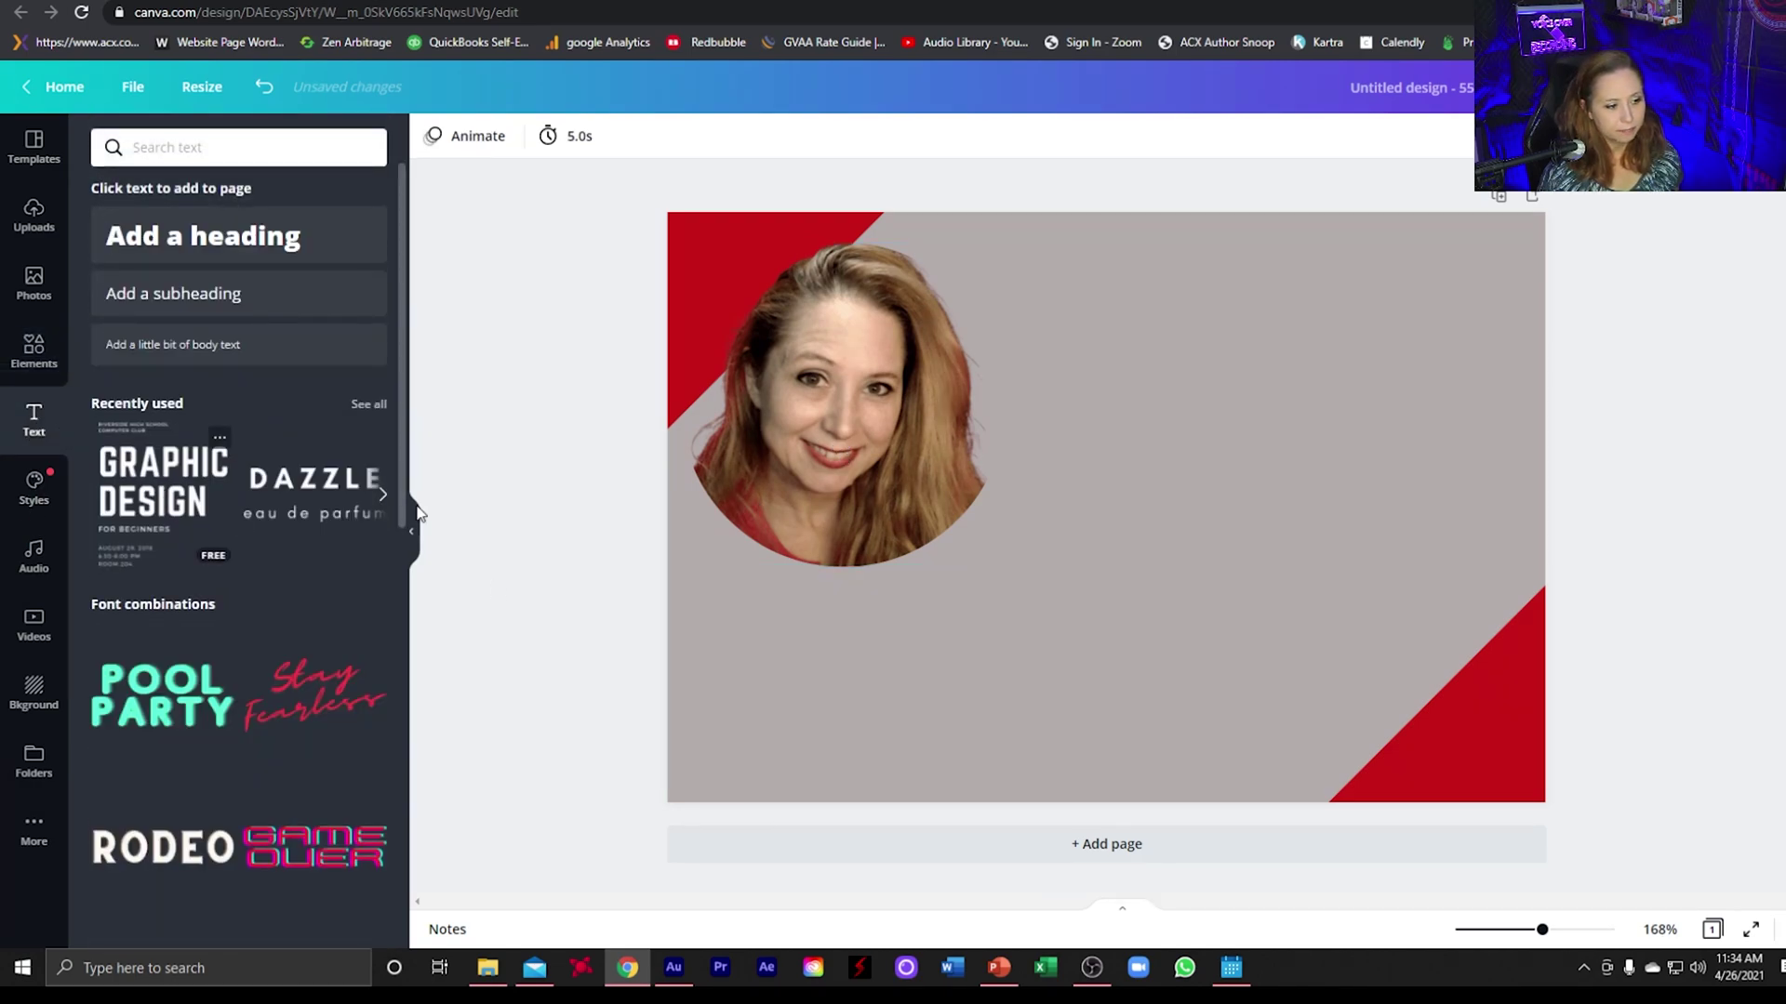
{"action": "left_click_drag", "start_coordinate": [1097, 503], "coordinate": [1323, 522]}
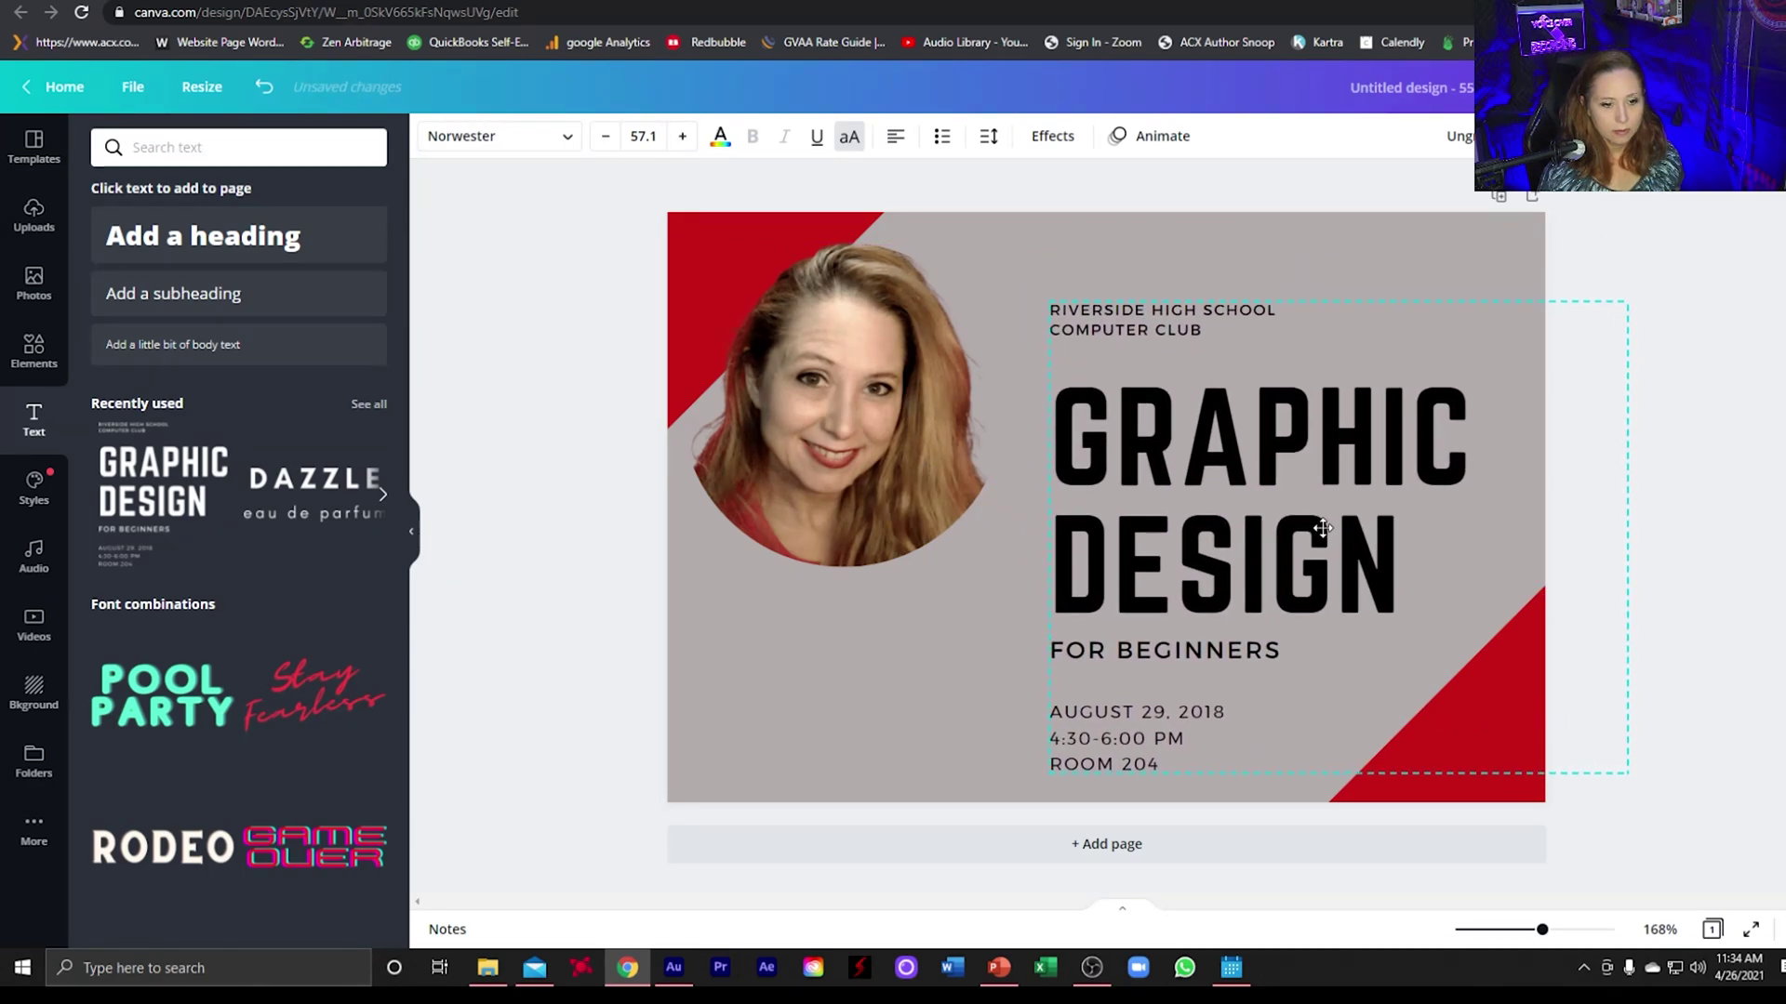
{"action": "double_click", "coordinate": [1088, 334]}
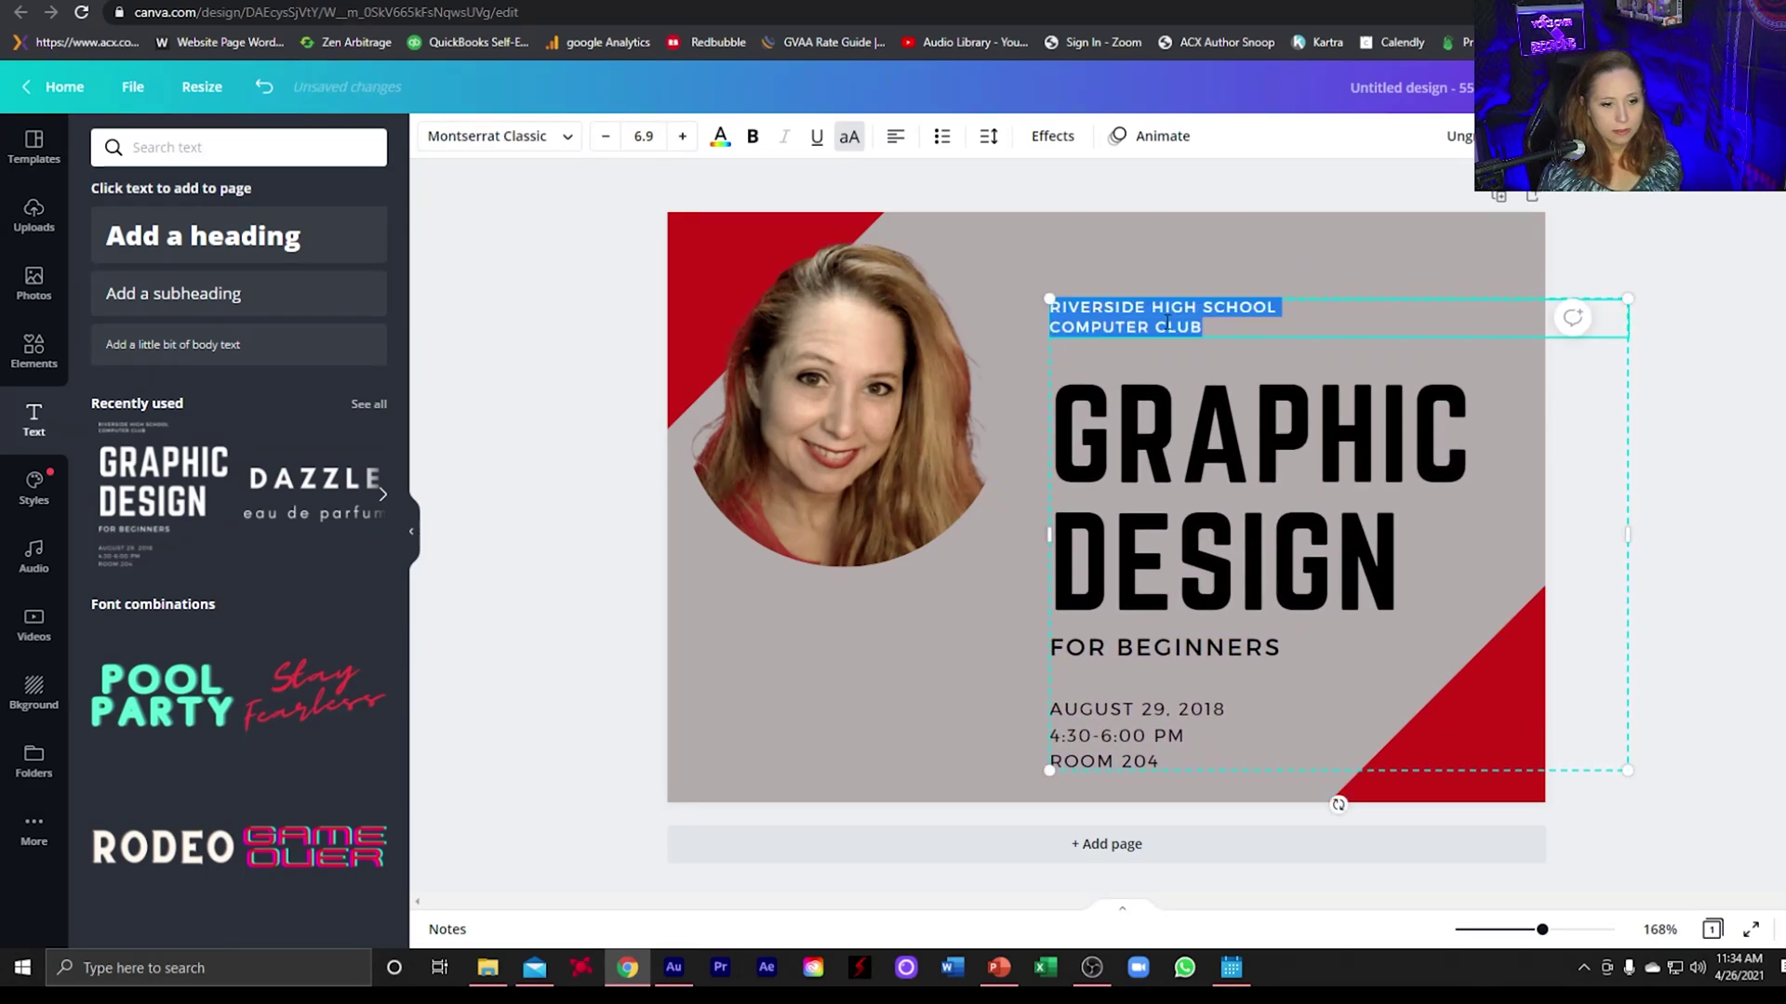
{"action": "key", "text": "BackSpace"}
Retype the heading as 'PROFESSIONAL VOICEOVER' and delete the FOR BEGINNERS and date lines
{"action": "left_click", "coordinate": [1220, 463]}
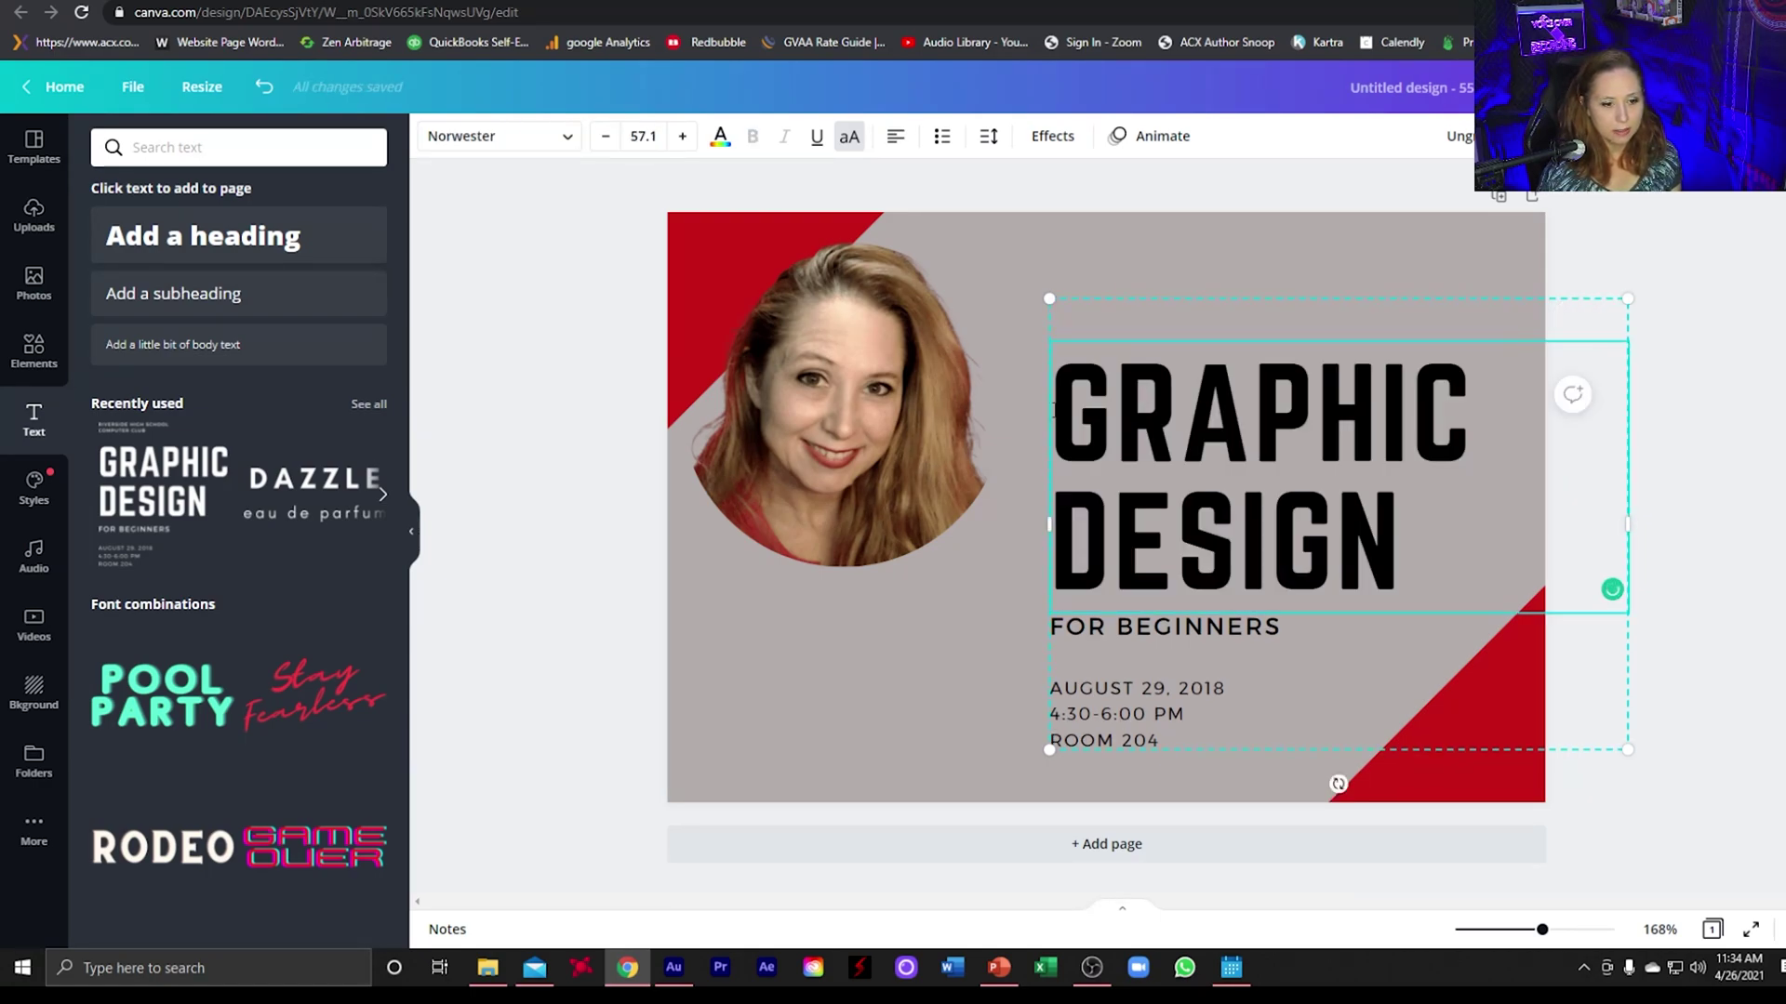
{"action": "left_click_drag", "start_coordinate": [1055, 409], "coordinate": [1448, 572]}
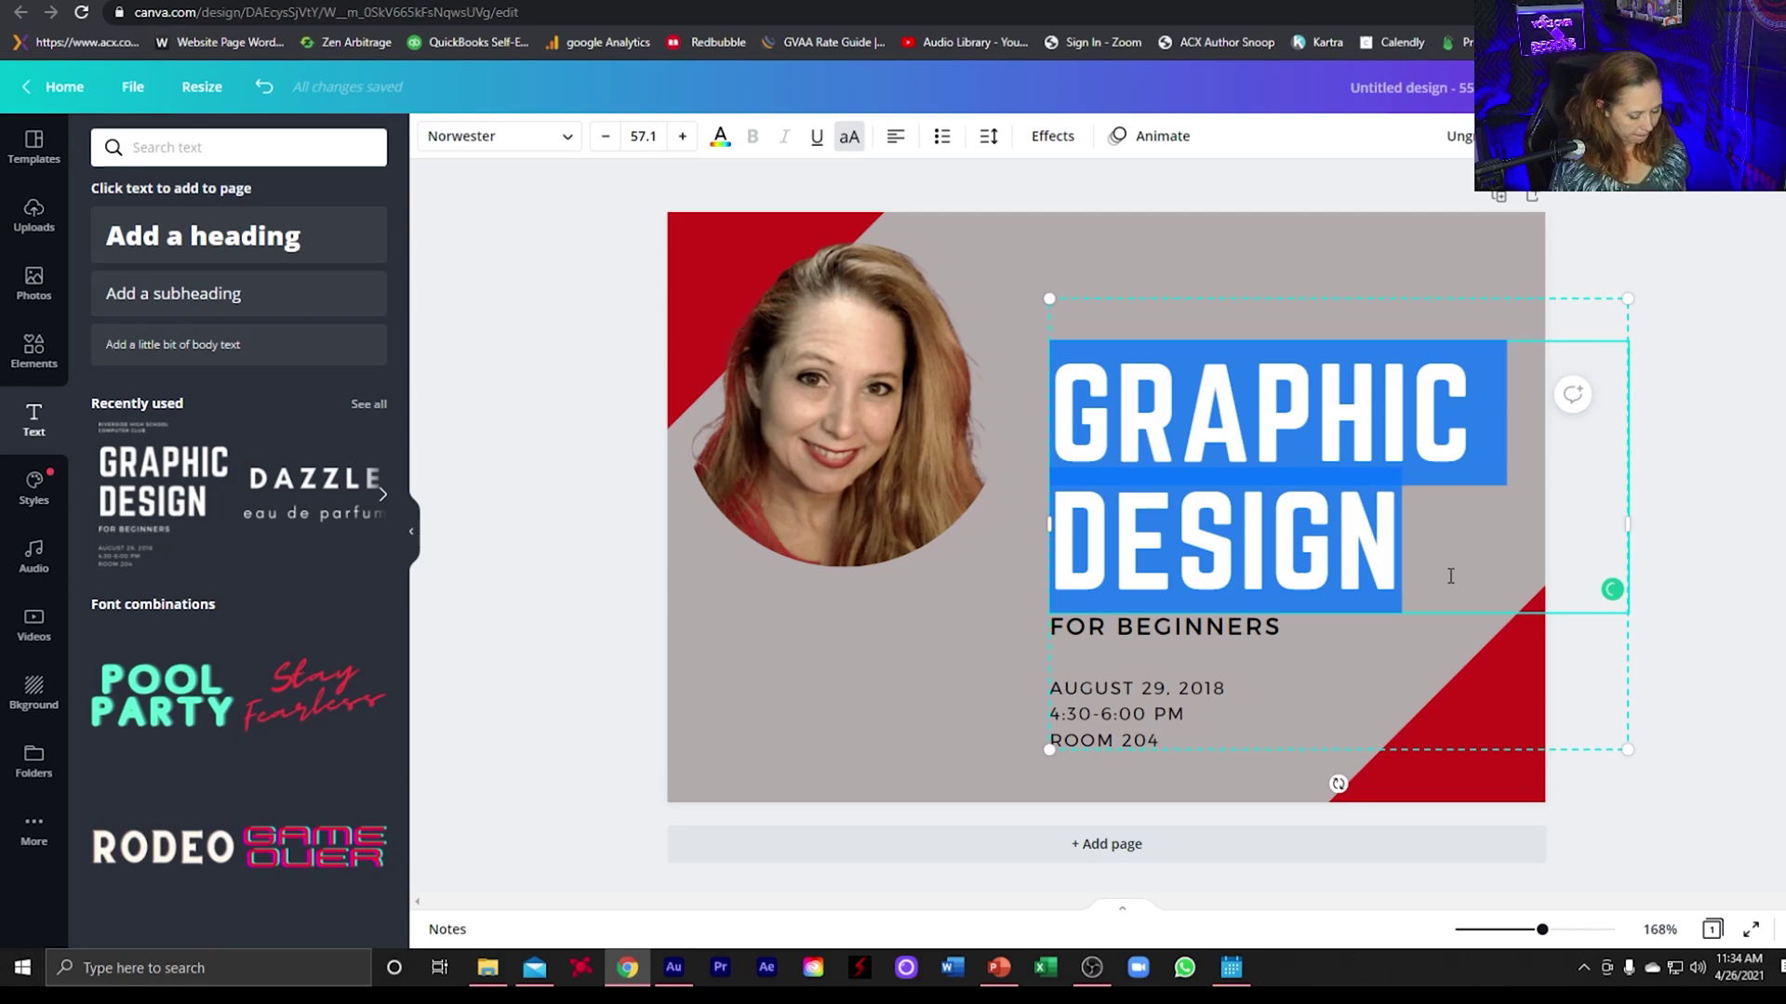
{"action": "type", "text": "PRO"}
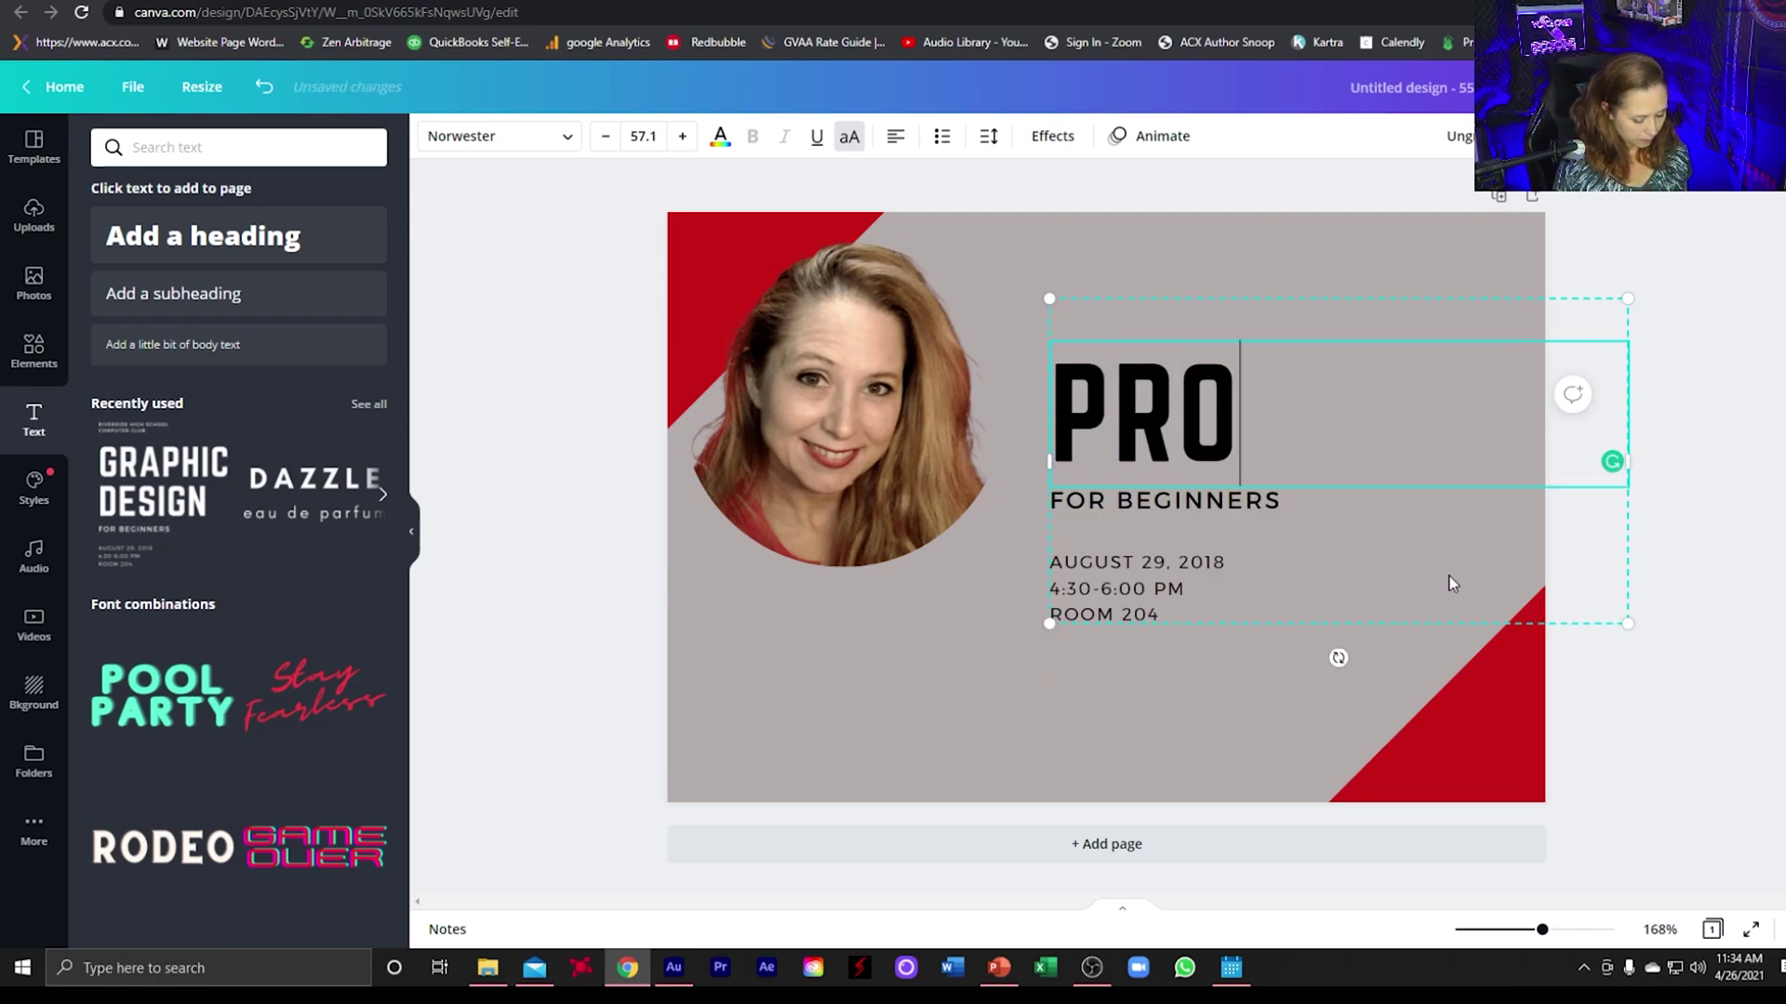
{"action": "type", "text": "FESSIONAL VOICE"}
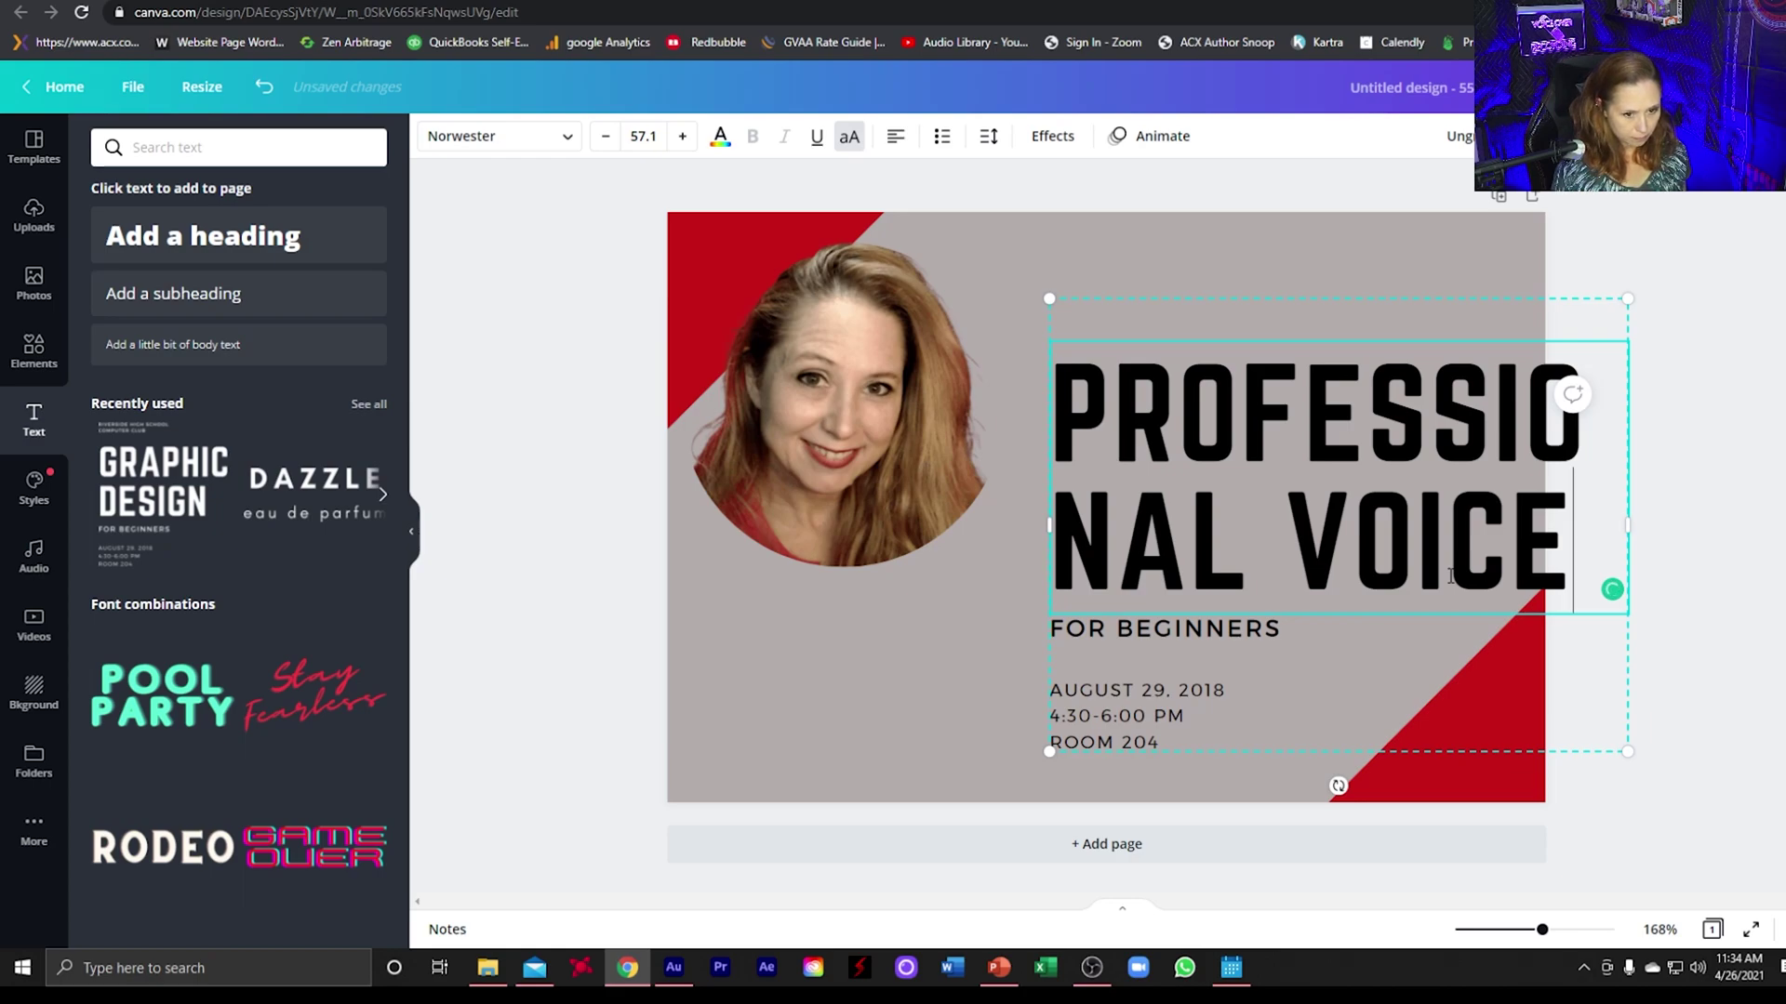
{"action": "type", "text": "OVER"}
{"action": "left_click", "coordinate": [1282, 755]}
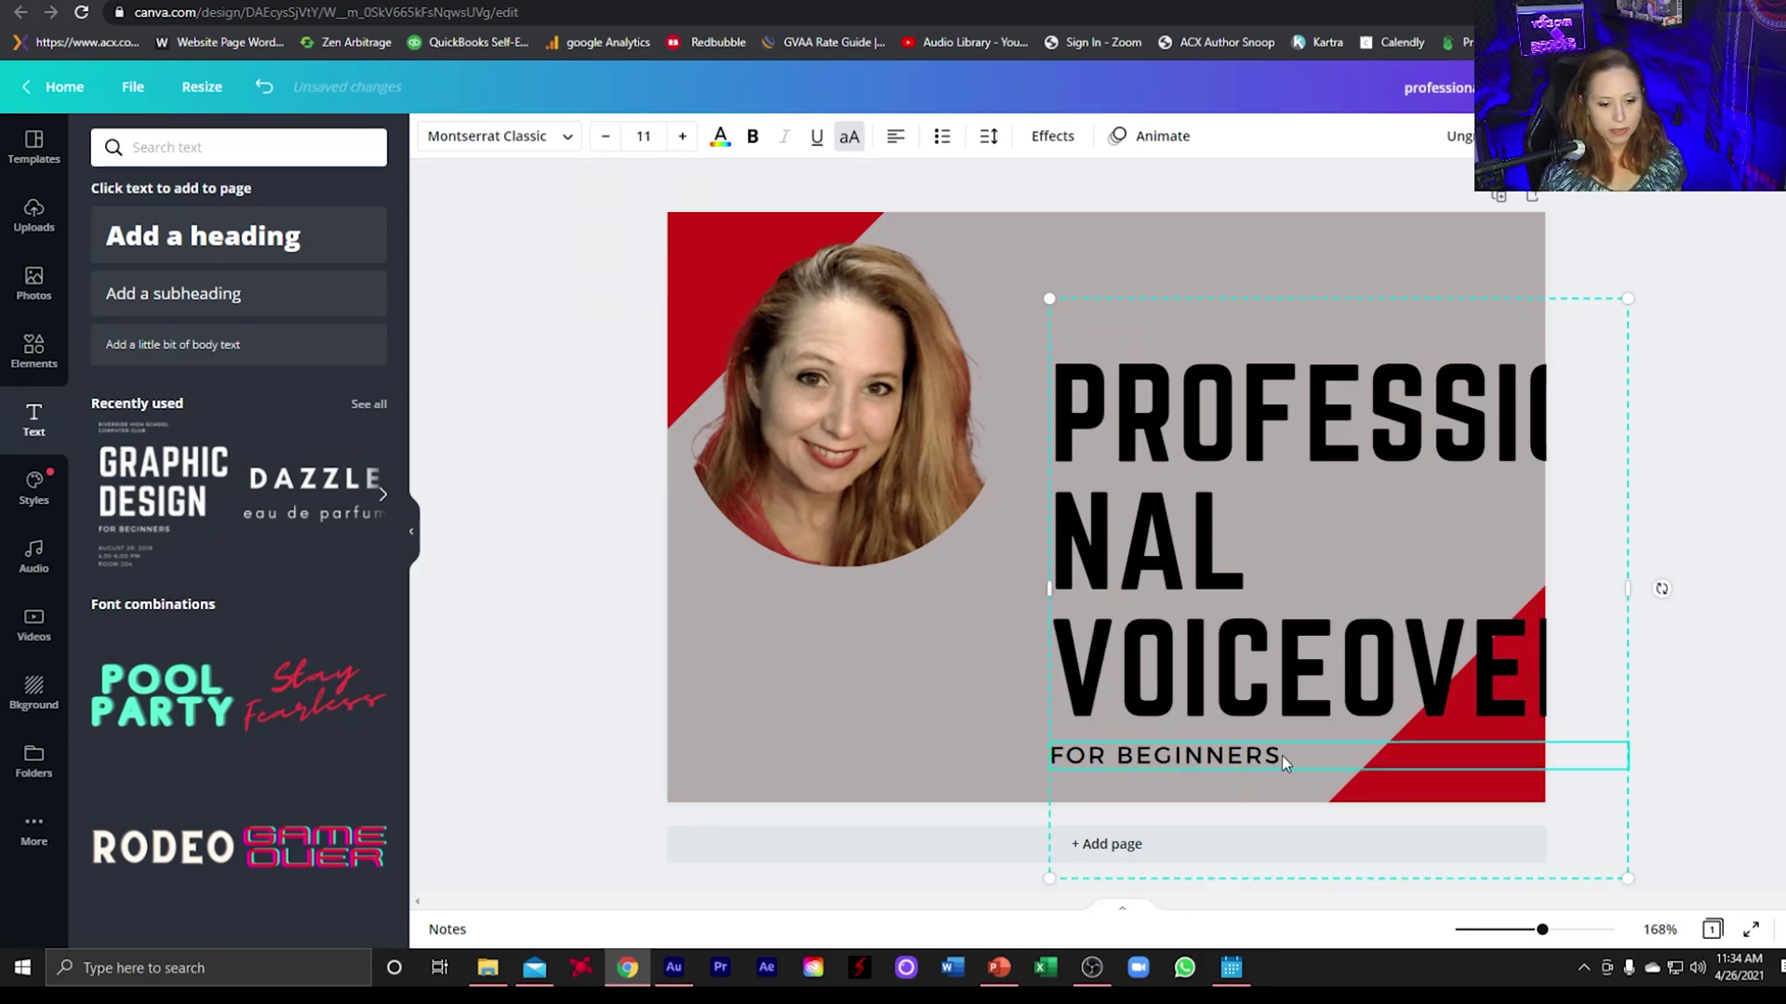
{"action": "left_click", "coordinate": [1282, 755]}
{"action": "key", "text": "BackSpace"}
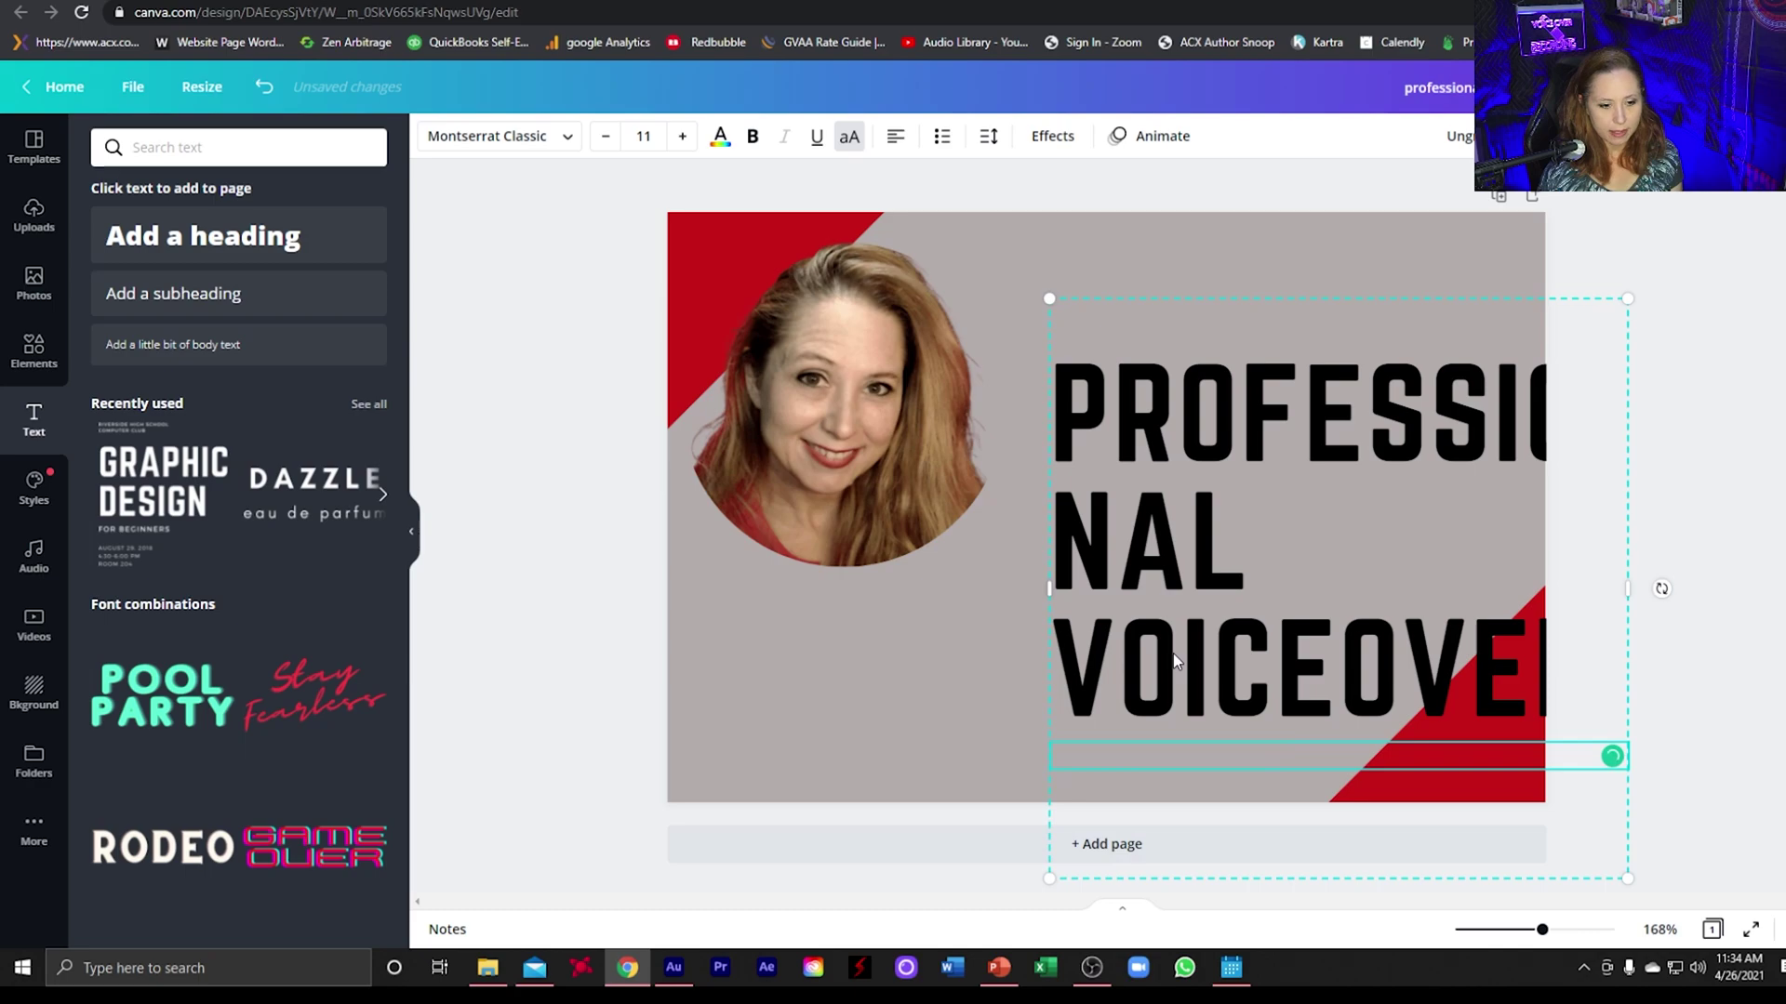
{"action": "key", "text": "BackSpace"}
{"action": "left_click", "coordinate": [1075, 695]}
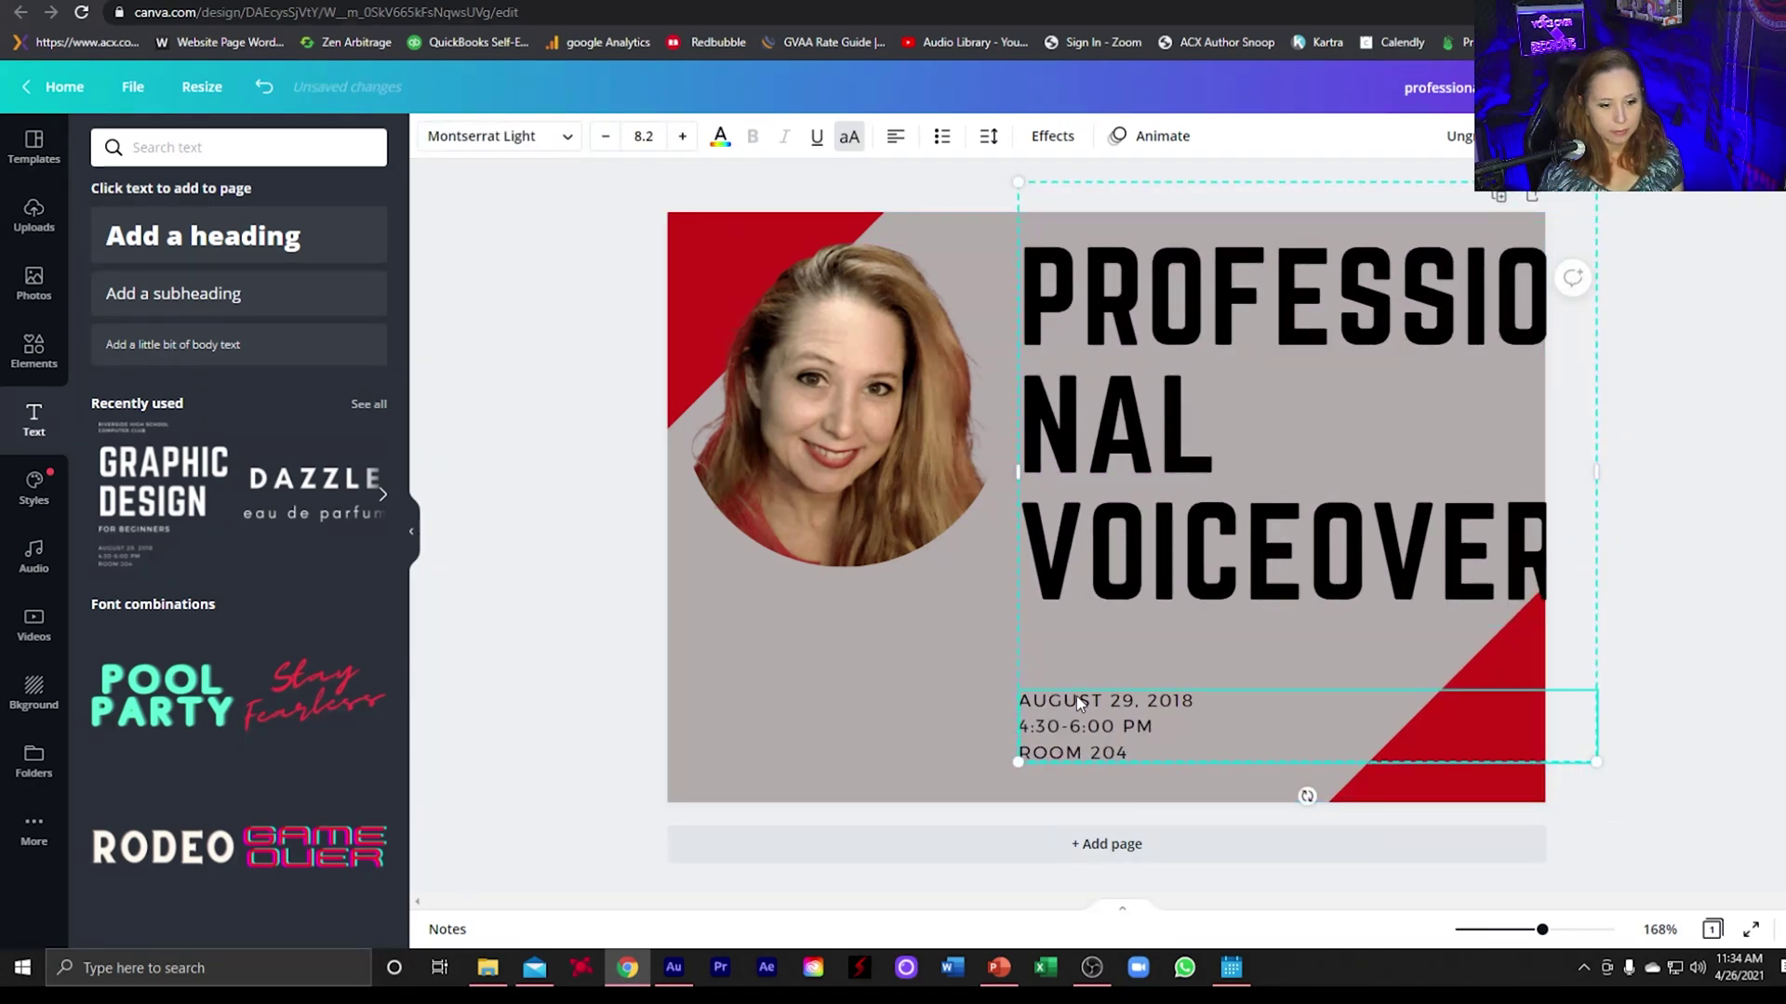
{"action": "key", "text": "BackSpace"}
Resize the heading beside the headshot and complete the word as 'VOICEOVERS'
{"action": "left_click_drag", "start_coordinate": [1090, 339], "coordinate": [1056, 428]}
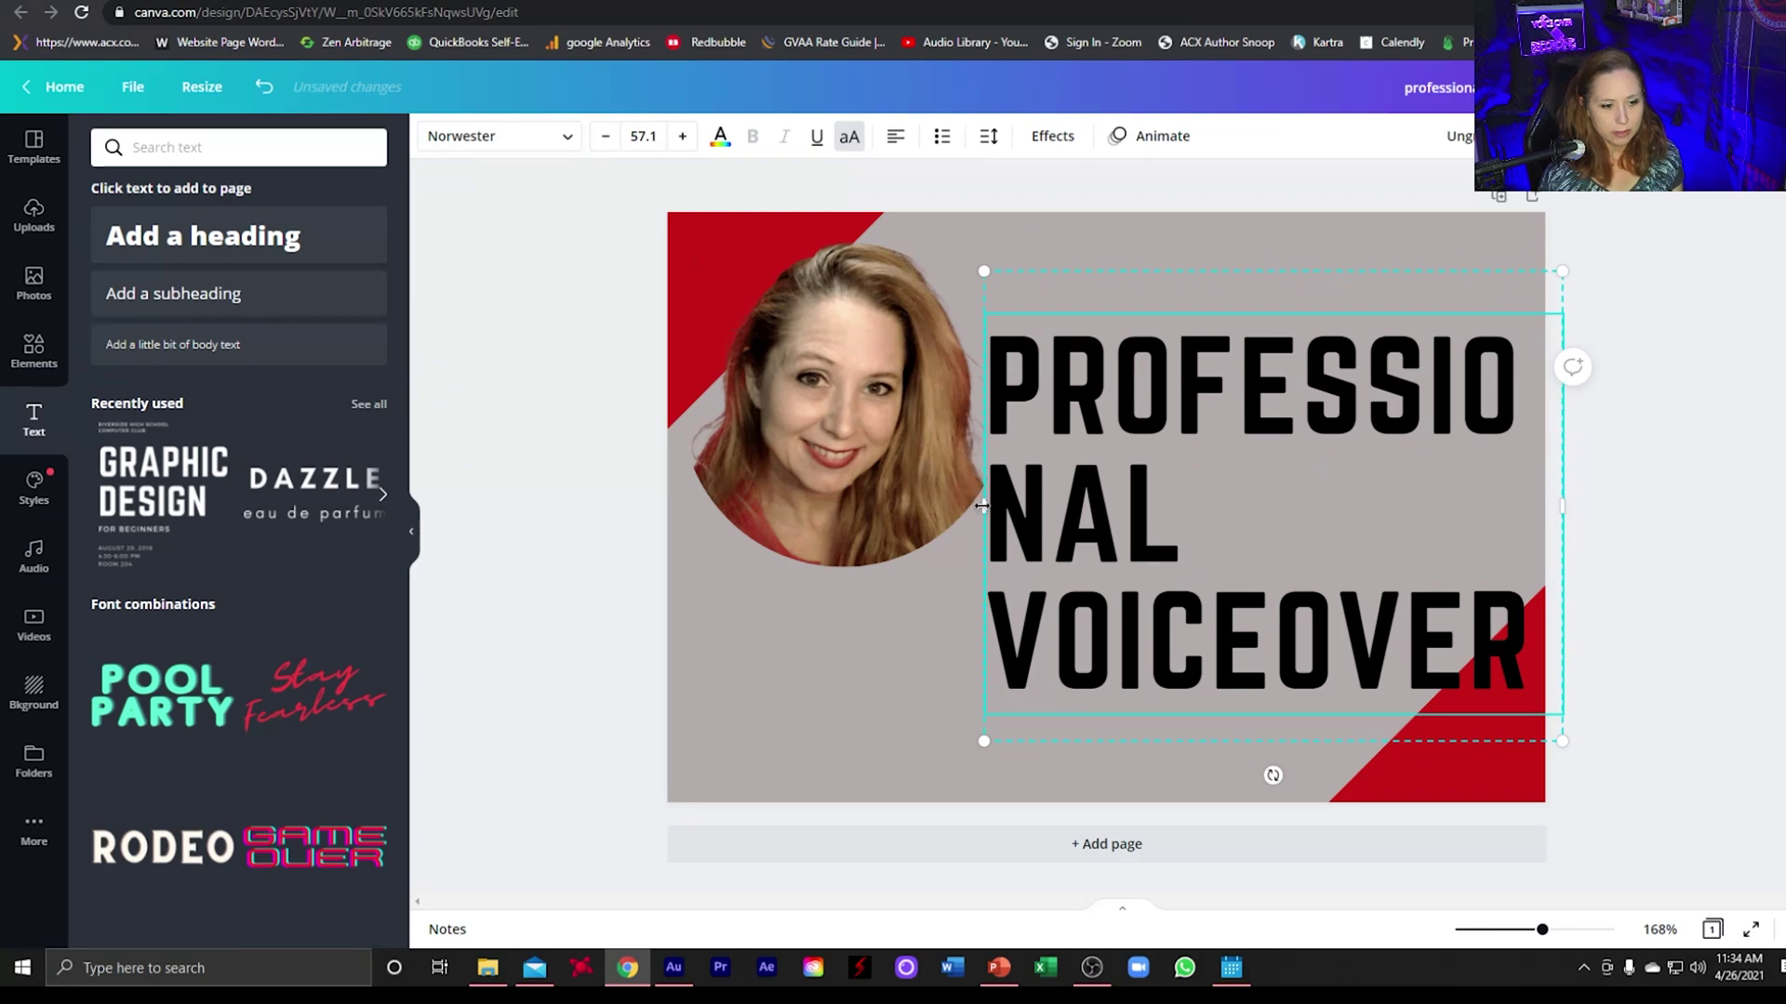
{"action": "left_click_drag", "start_coordinate": [982, 505], "coordinate": [747, 505]}
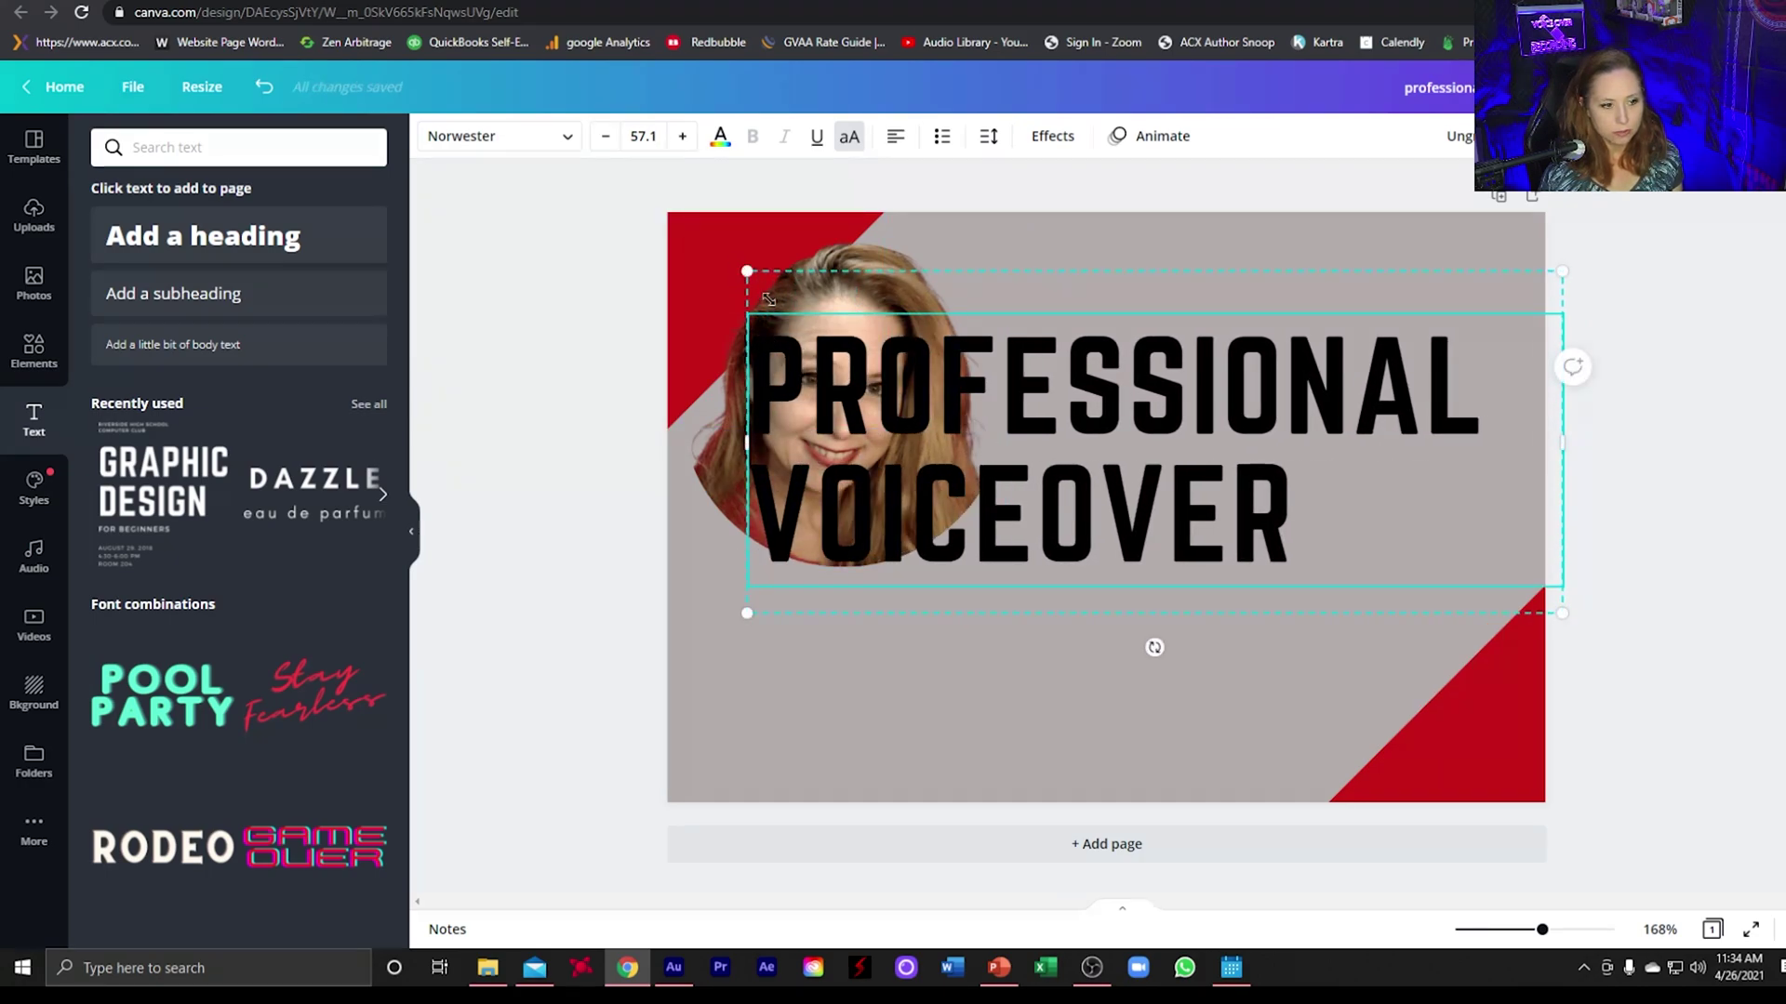
{"action": "left_click_drag", "start_coordinate": [768, 298], "coordinate": [967, 449]}
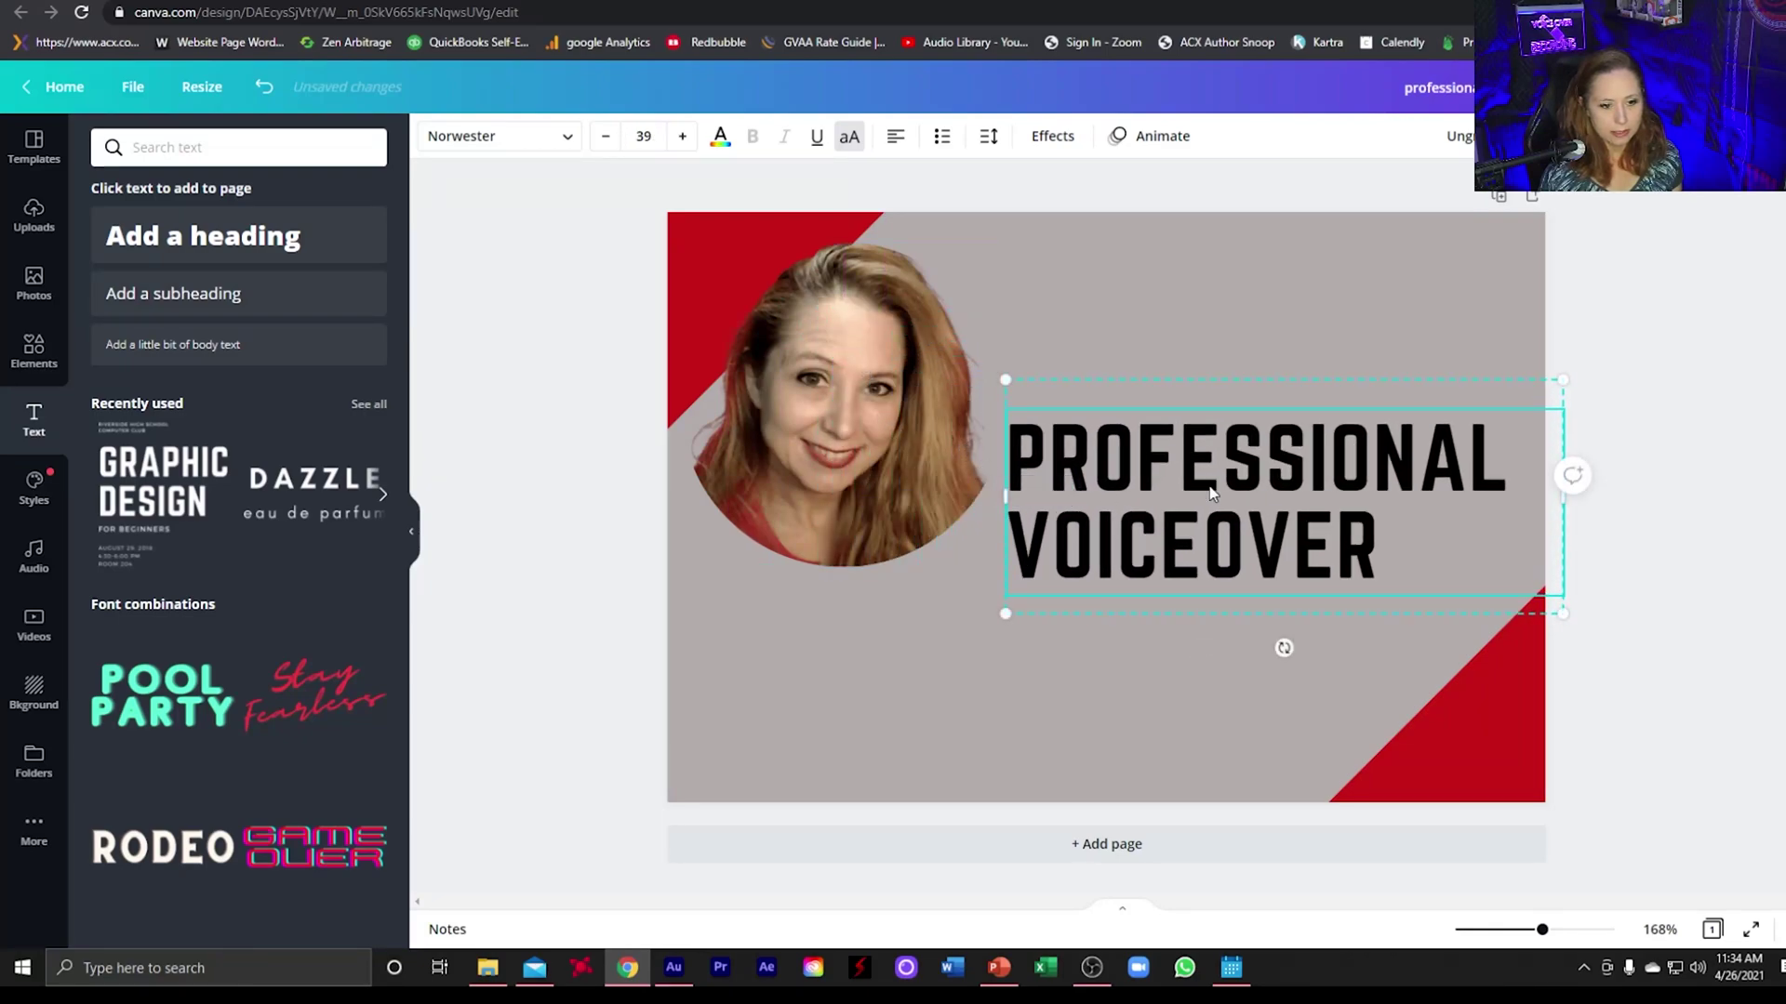
{"action": "left_click_drag", "start_coordinate": [1209, 482], "coordinate": [1208, 354]}
{"action": "double_click", "coordinate": [1316, 426]}
{"action": "left_click", "coordinate": [1402, 435]}
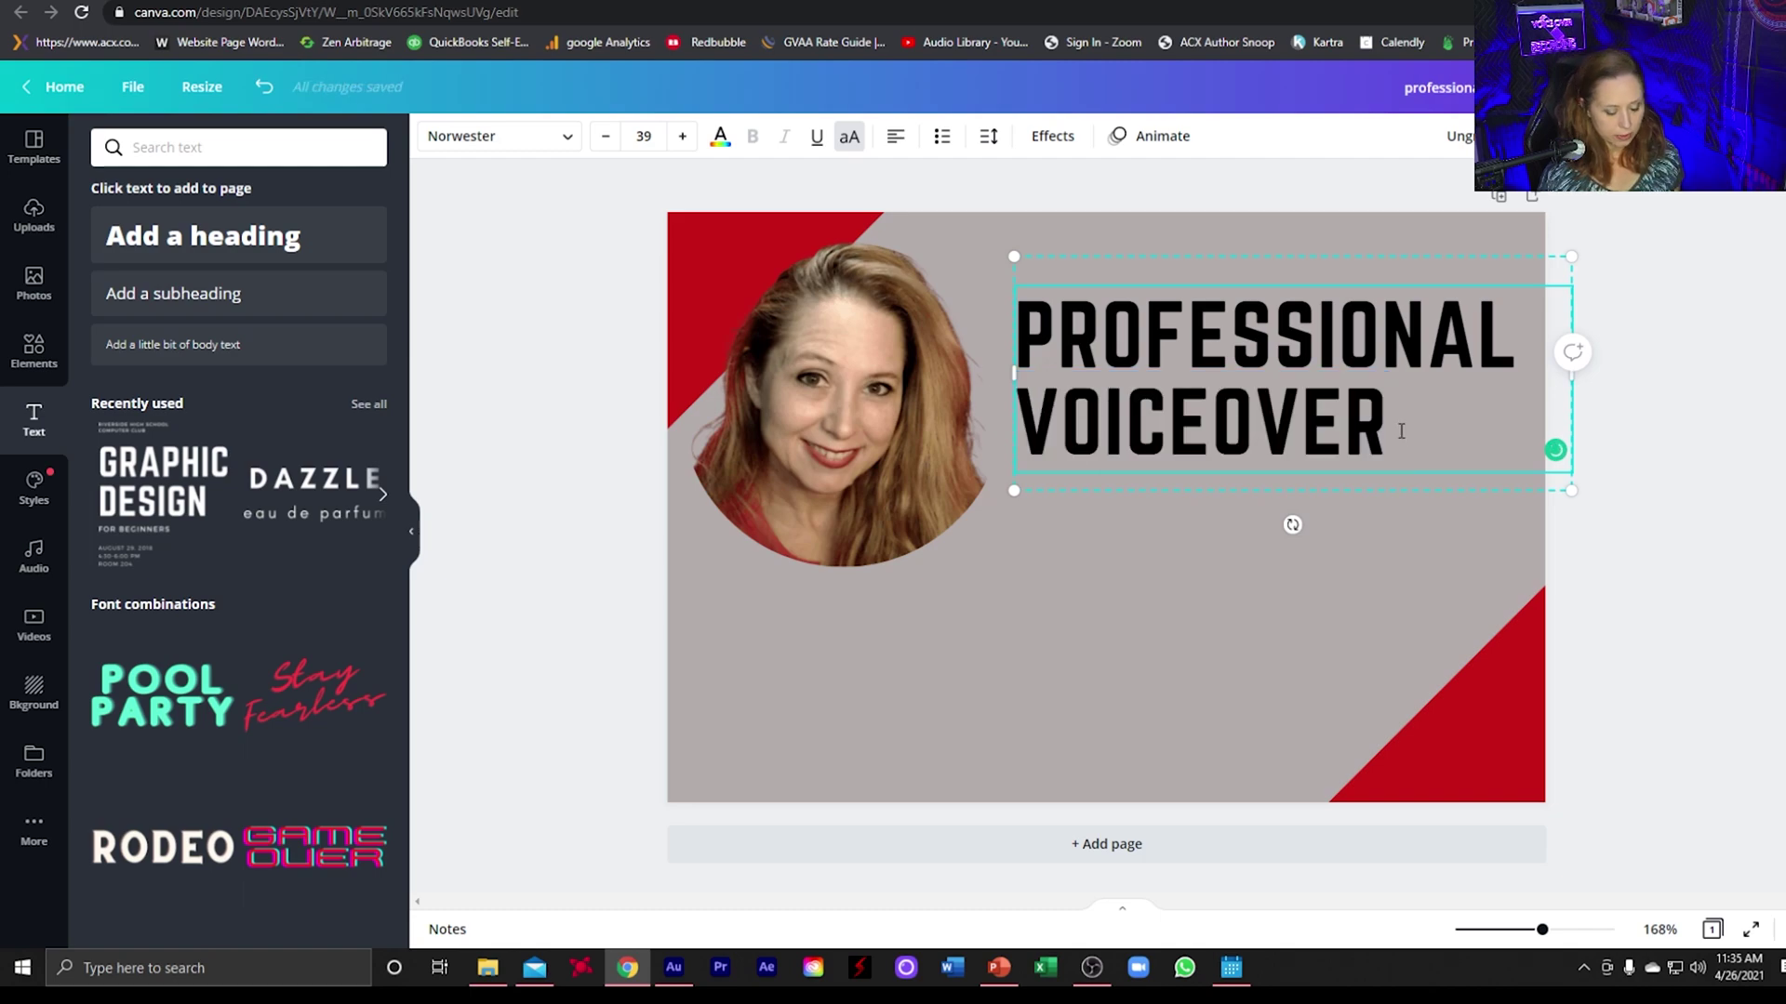
{"action": "type", "text": "S"}
{"action": "left_click", "coordinate": [1303, 550]}
{"action": "left_click", "coordinate": [1181, 423]}
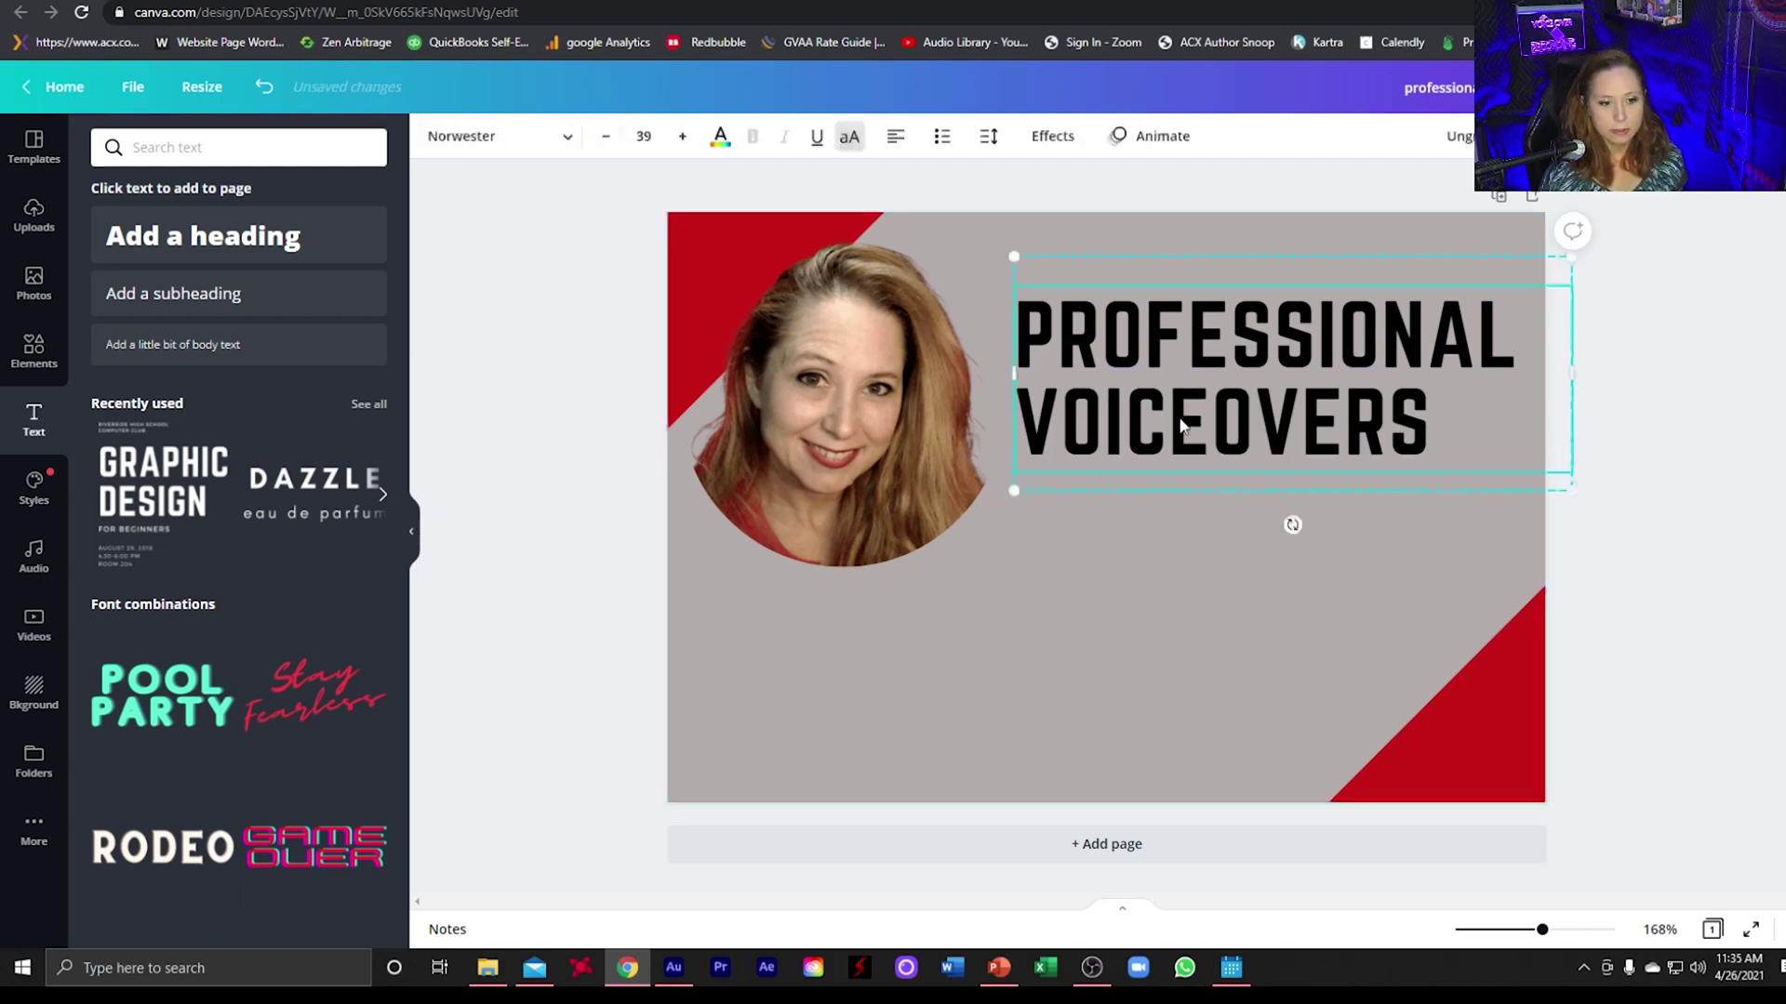
{"action": "left_click_drag", "start_coordinate": [1181, 426], "coordinate": [1181, 459]}
{"action": "left_click", "coordinate": [1058, 695]}
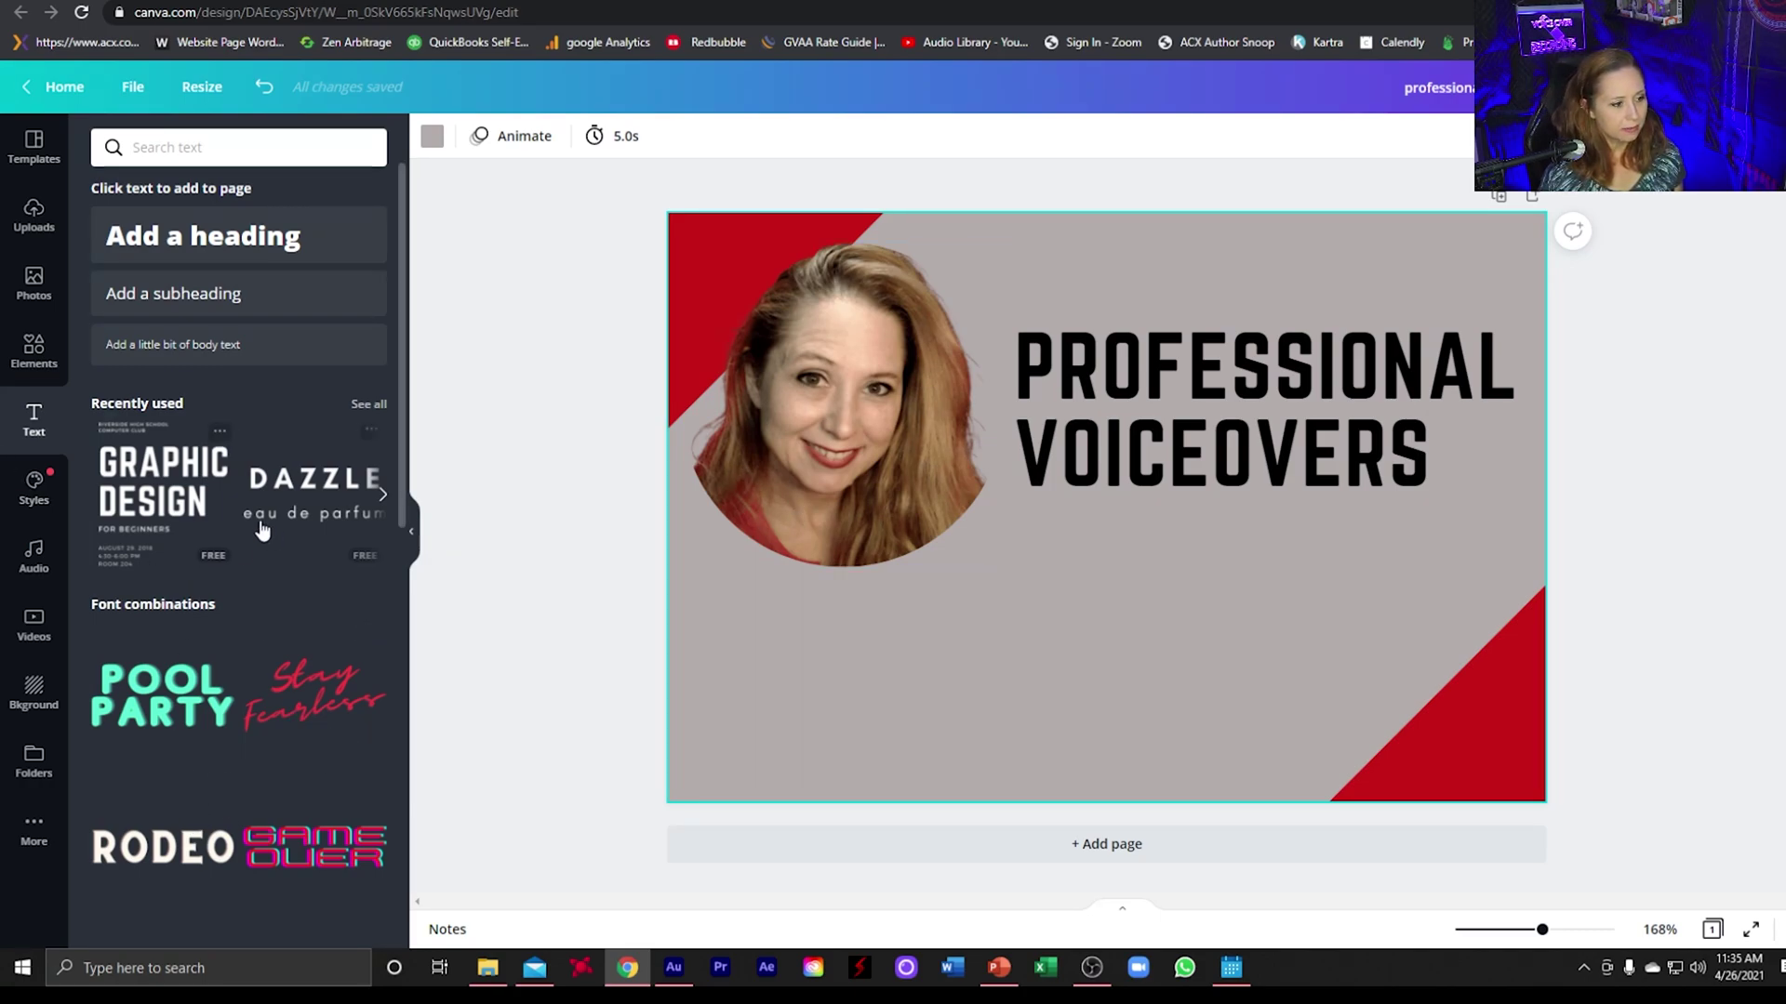
Add the Cheers text combination, retype it as 'American female', and delete TO THE NEW YEAR
{"action": "scroll", "coordinate": [260, 527], "scroll_direction": "down", "scroll_amount": 9}
{"action": "scroll", "coordinate": [260, 528], "scroll_direction": "down", "scroll_amount": 2}
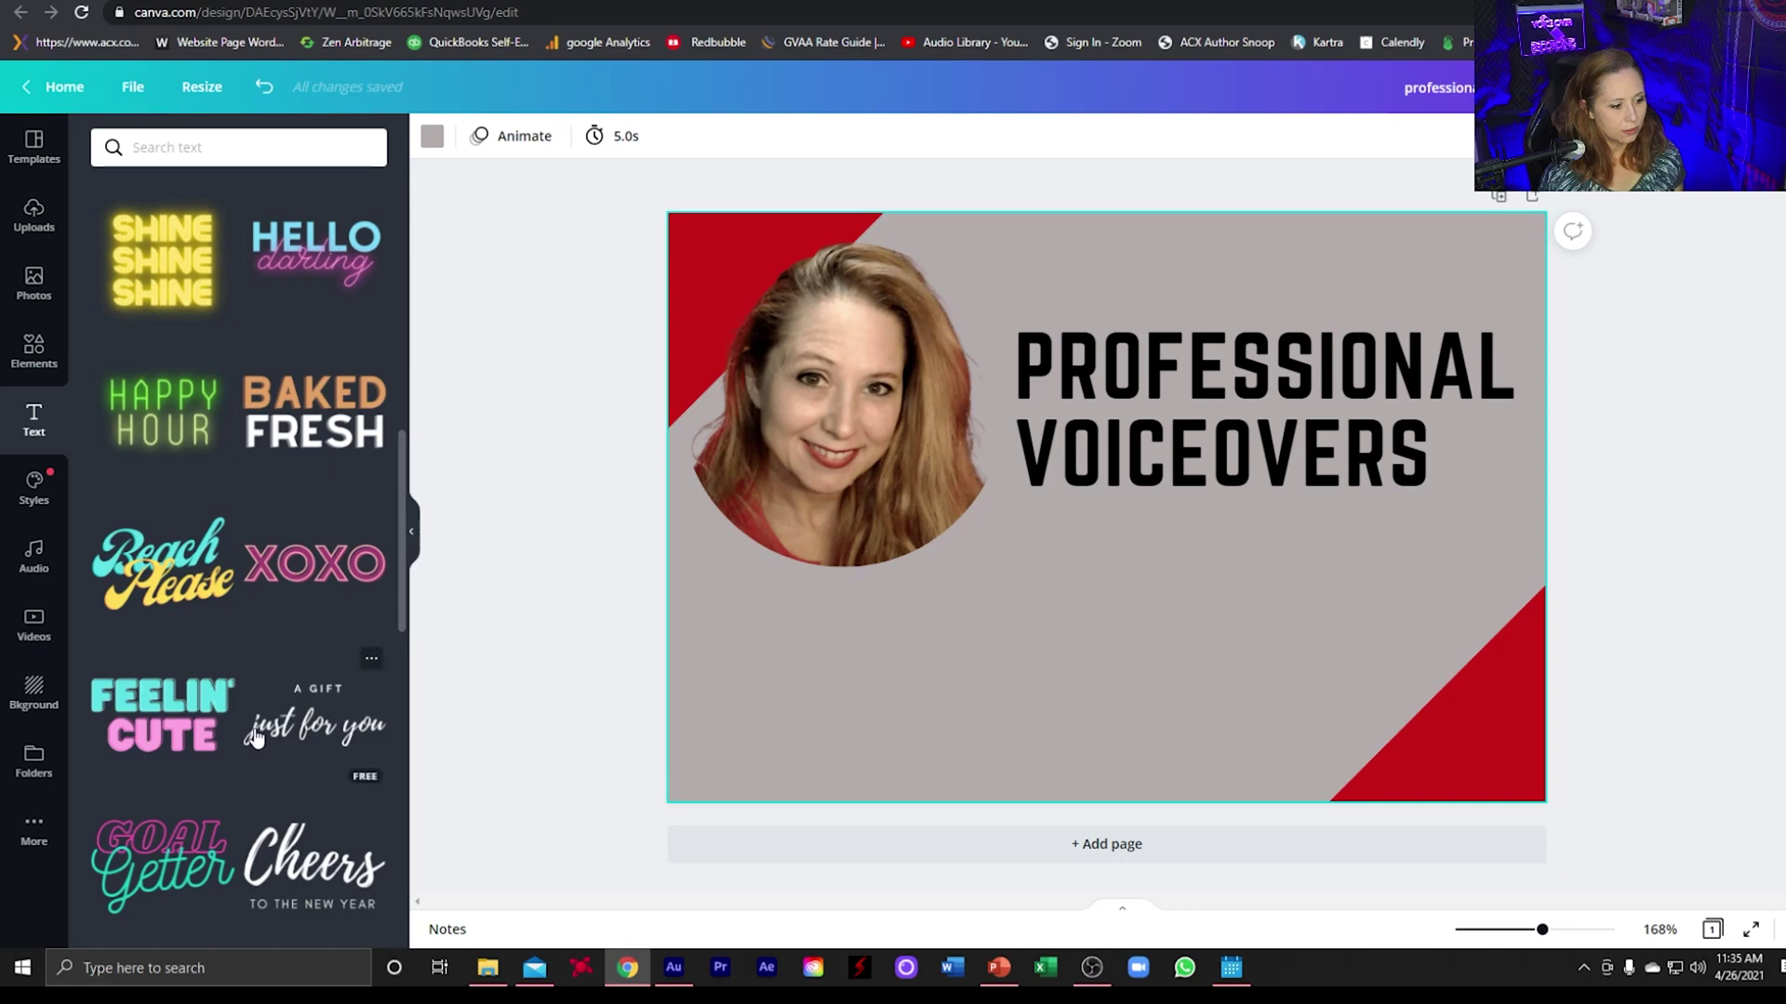
{"action": "scroll", "coordinate": [282, 871], "scroll_direction": "down", "scroll_amount": 3}
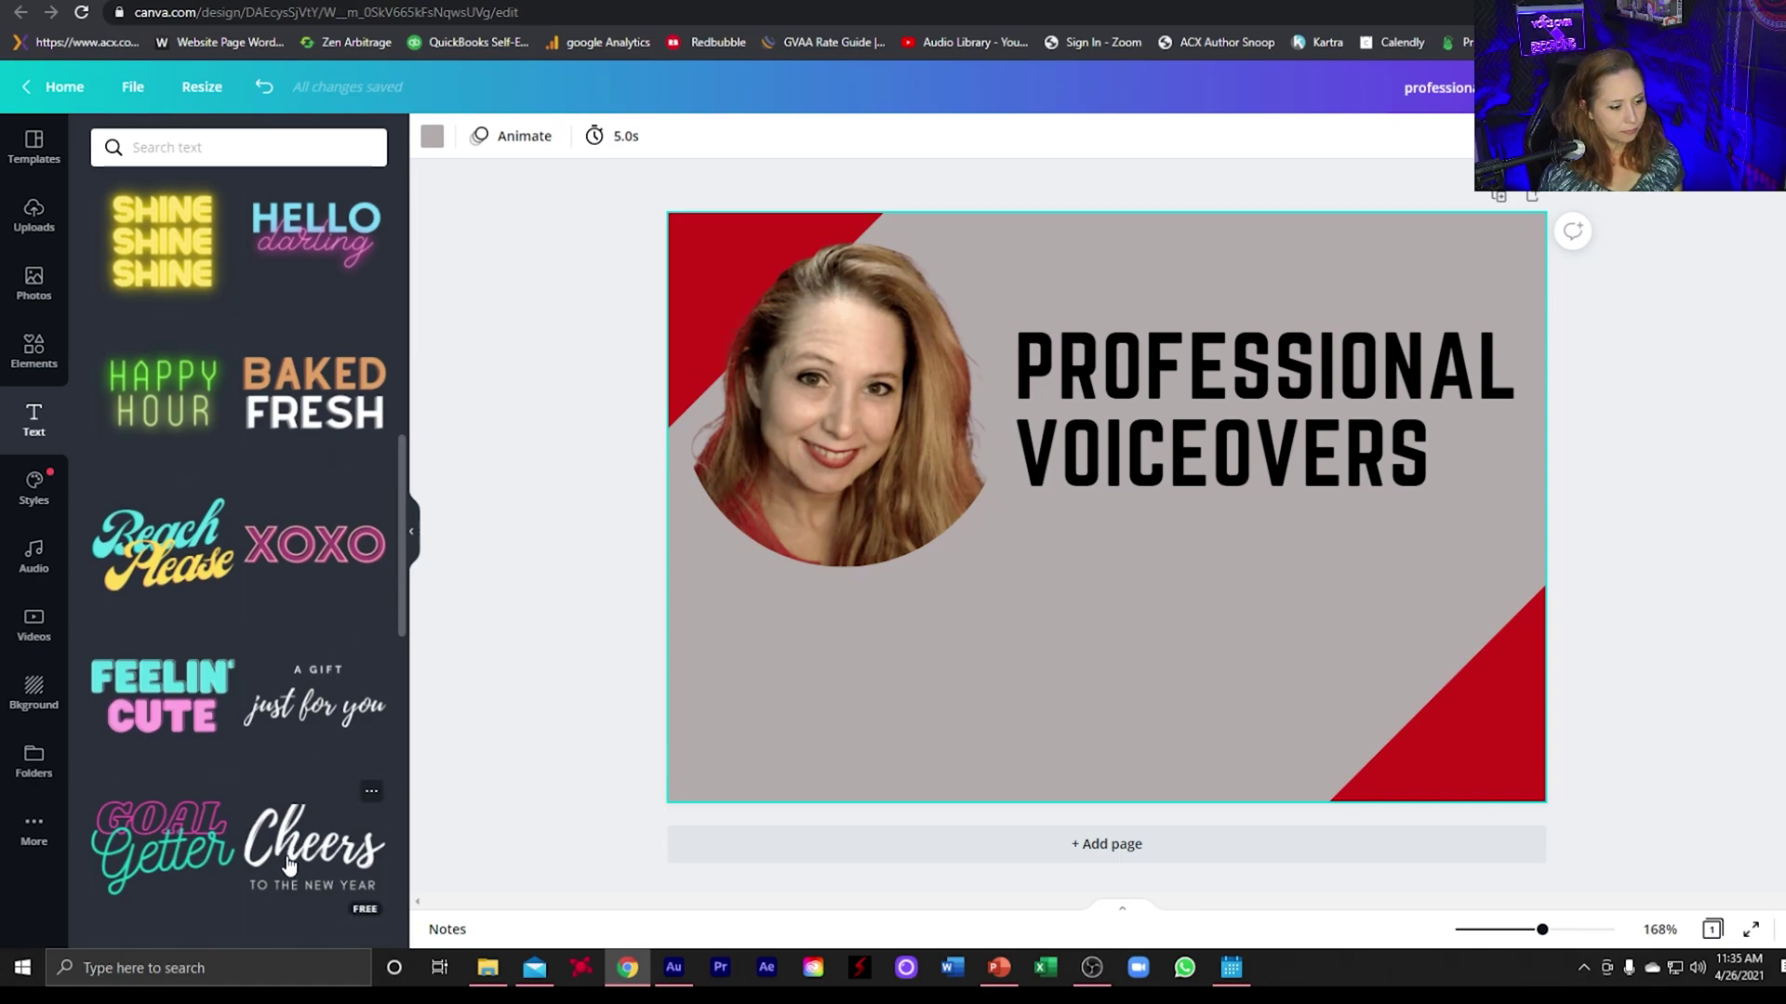
{"action": "left_click_drag", "start_coordinate": [790, 645], "coordinate": [1138, 638]}
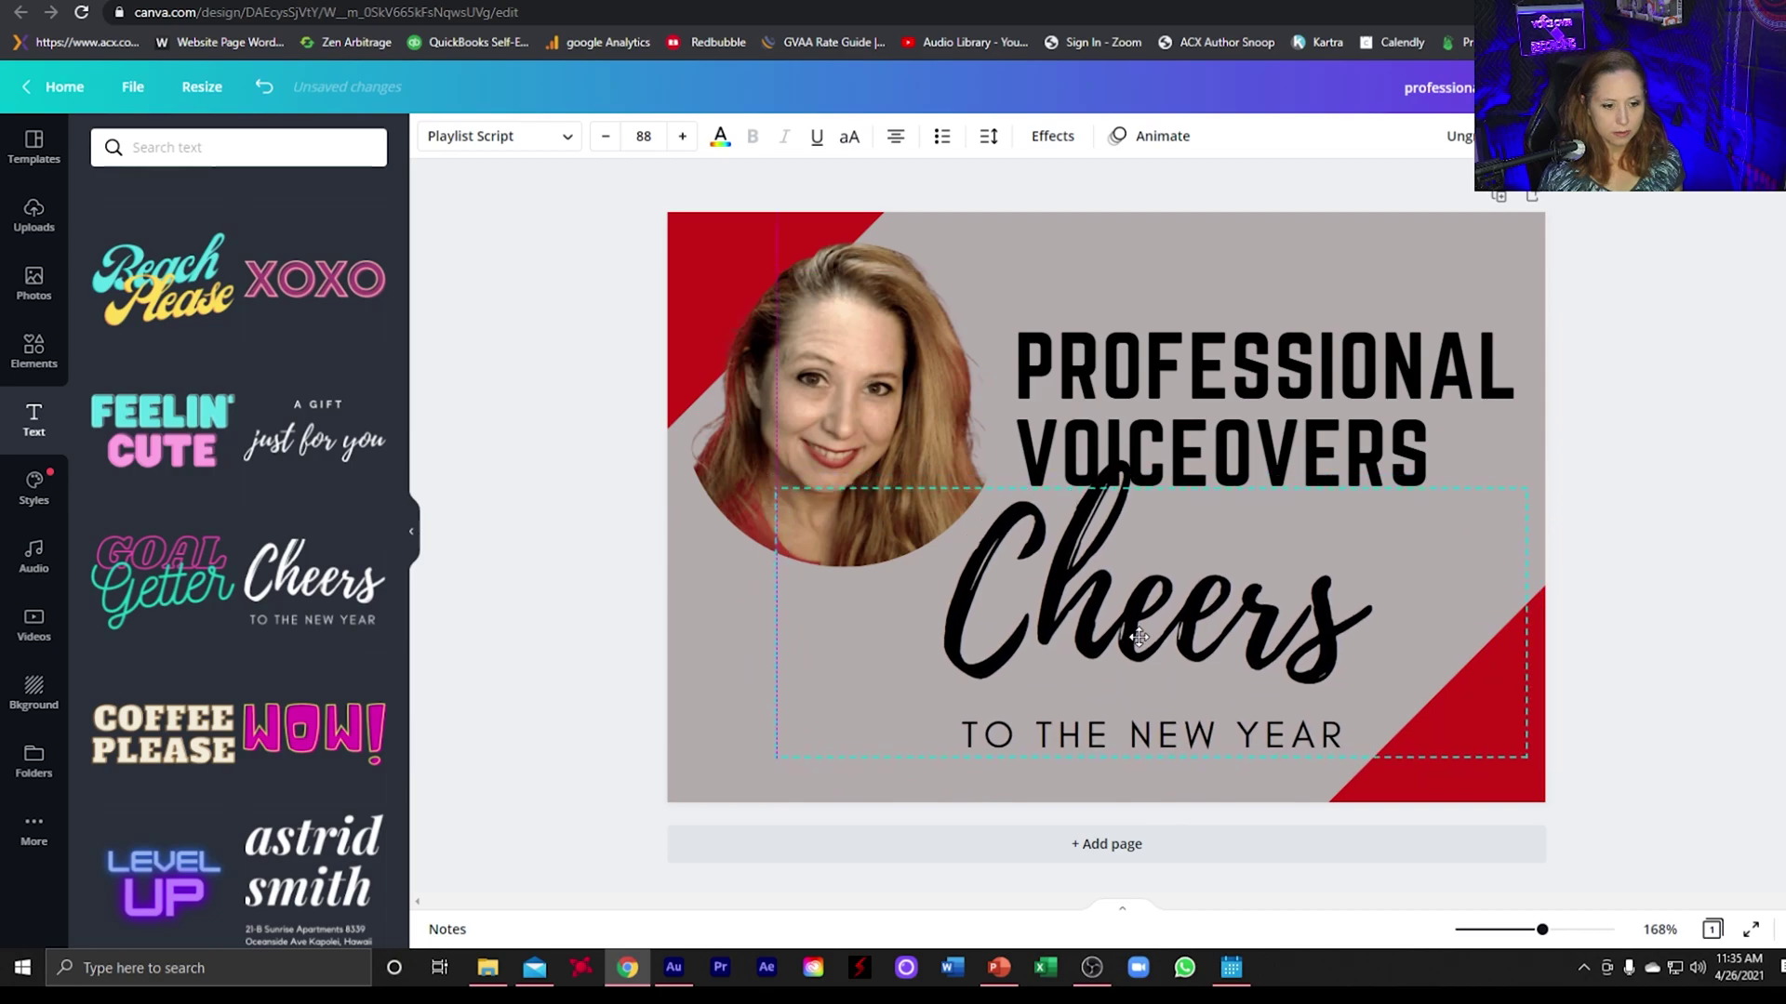
{"action": "double_click", "coordinate": [1073, 645]}
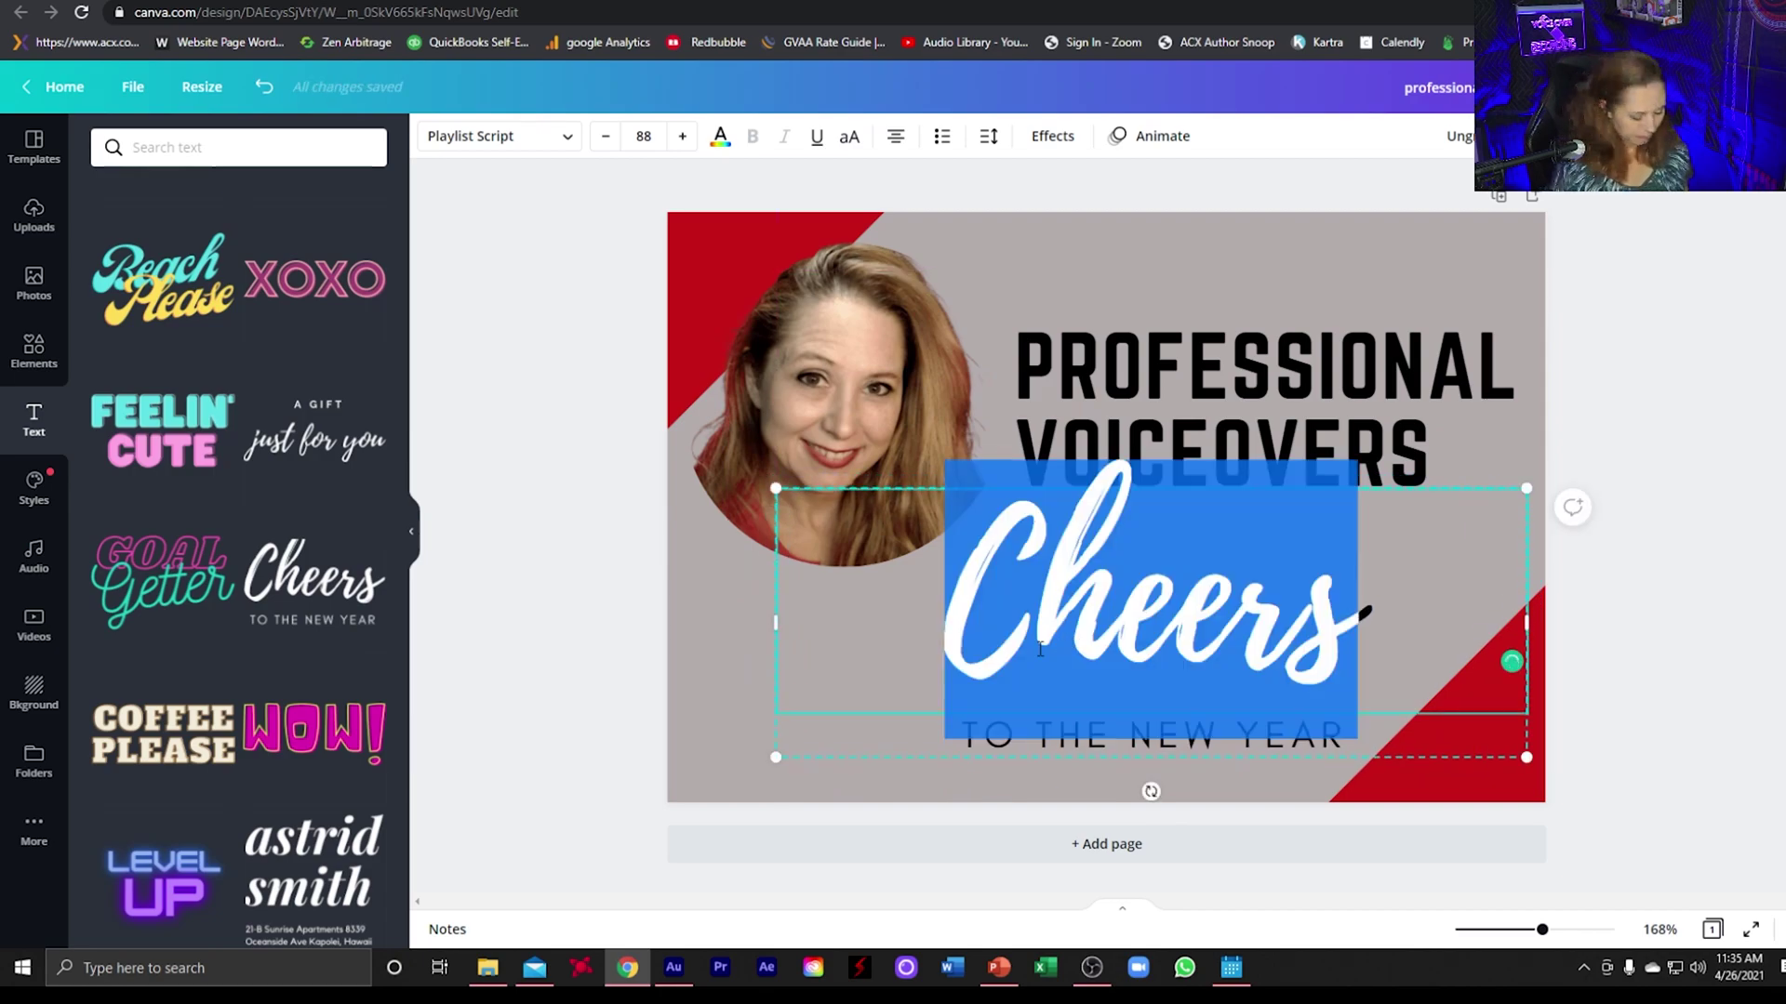
{"action": "type", "text": "American "}
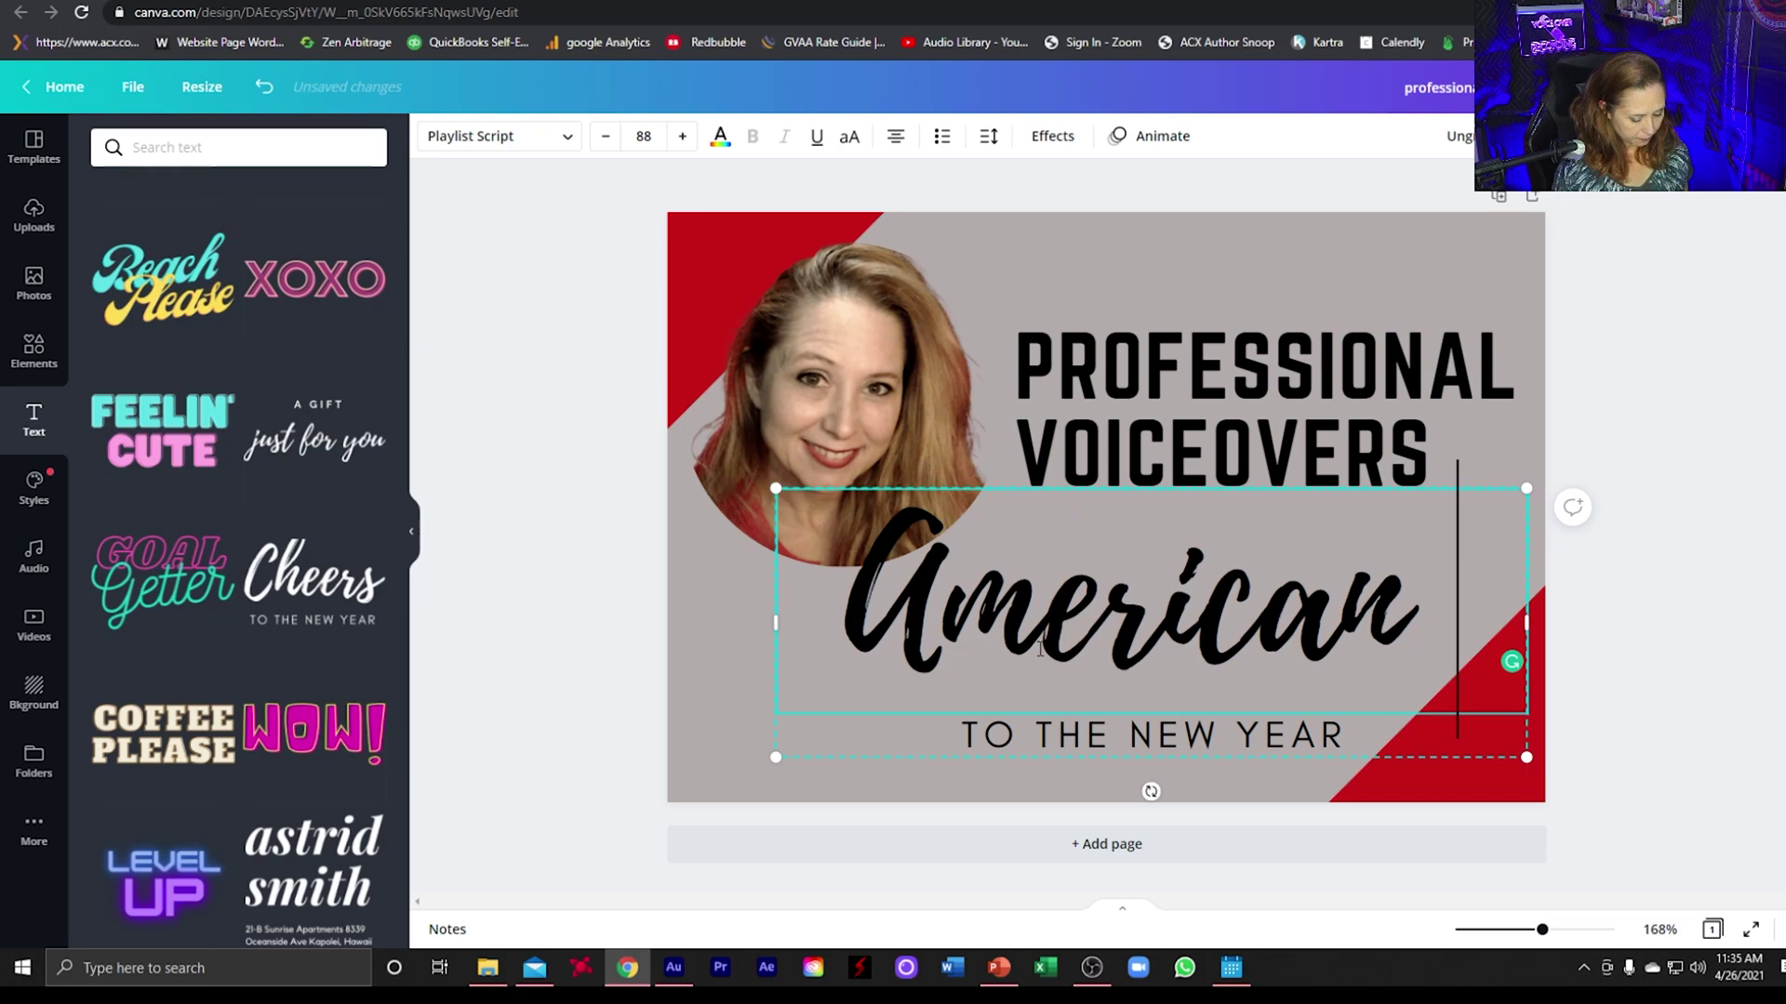
{"action": "type", "text": "female"}
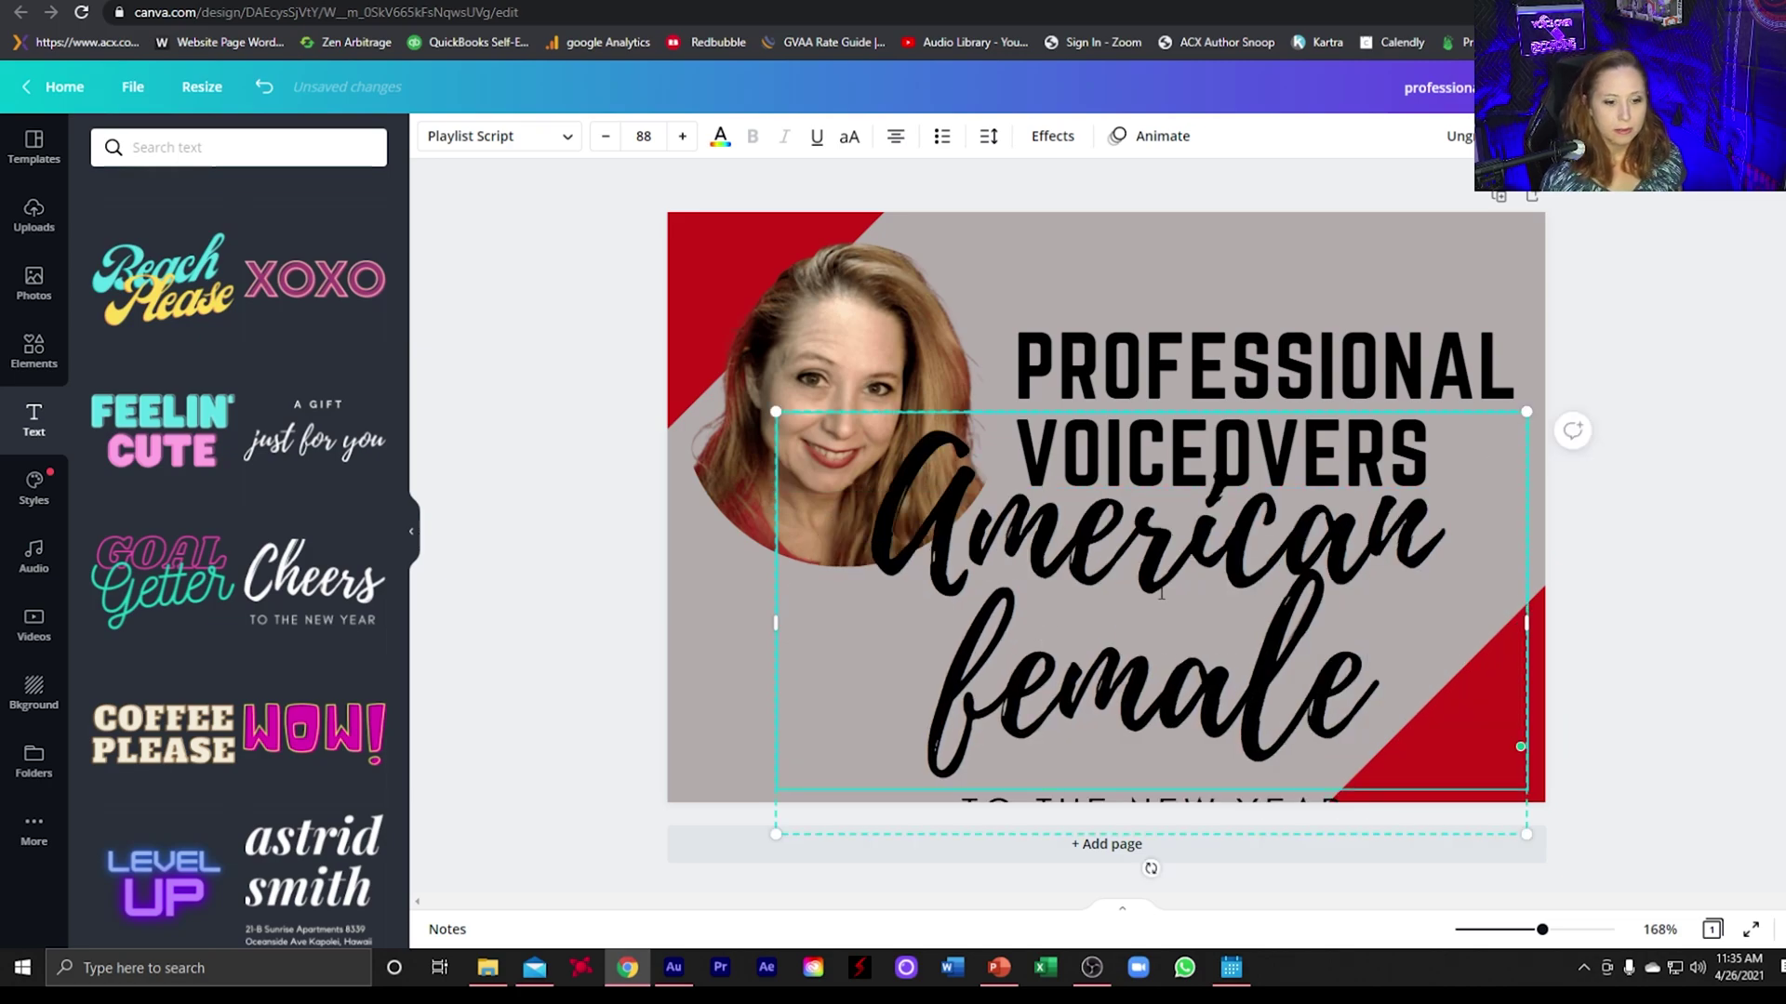
{"action": "left_click", "coordinate": [628, 718]}
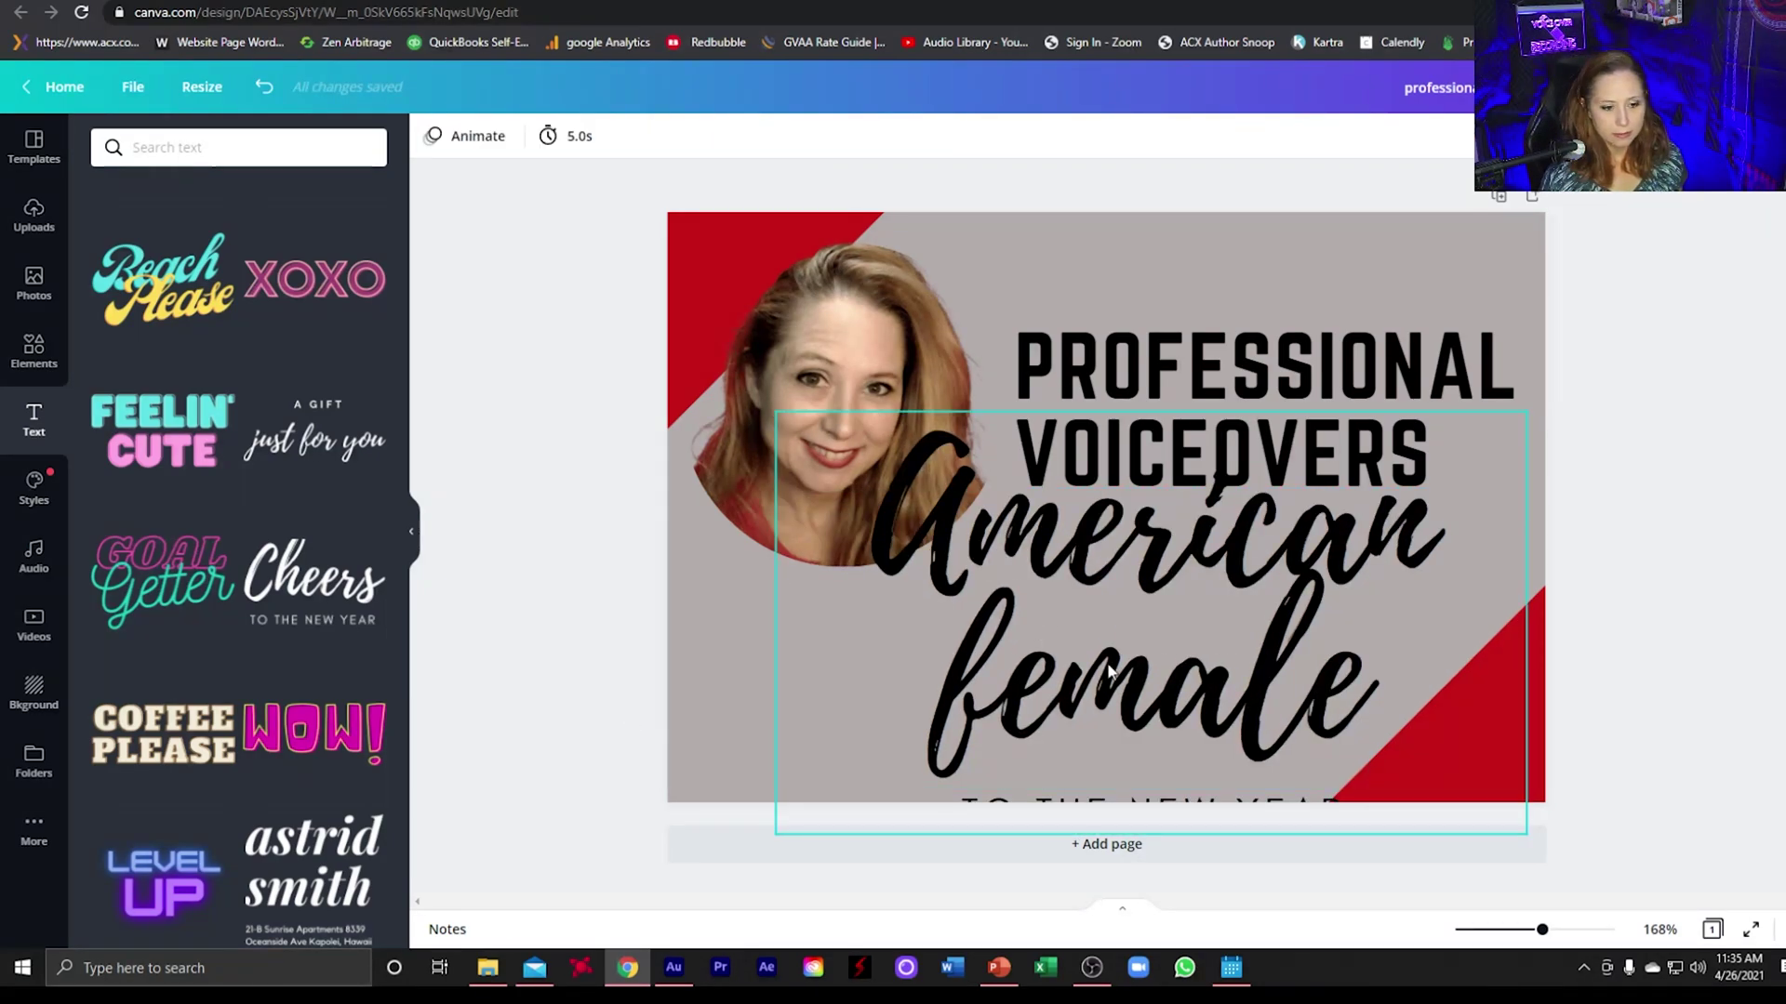
{"action": "left_click_drag", "start_coordinate": [1075, 824], "coordinate": [1094, 723]}
{"action": "left_click", "coordinate": [1093, 724]}
{"action": "key", "text": "Delete"}
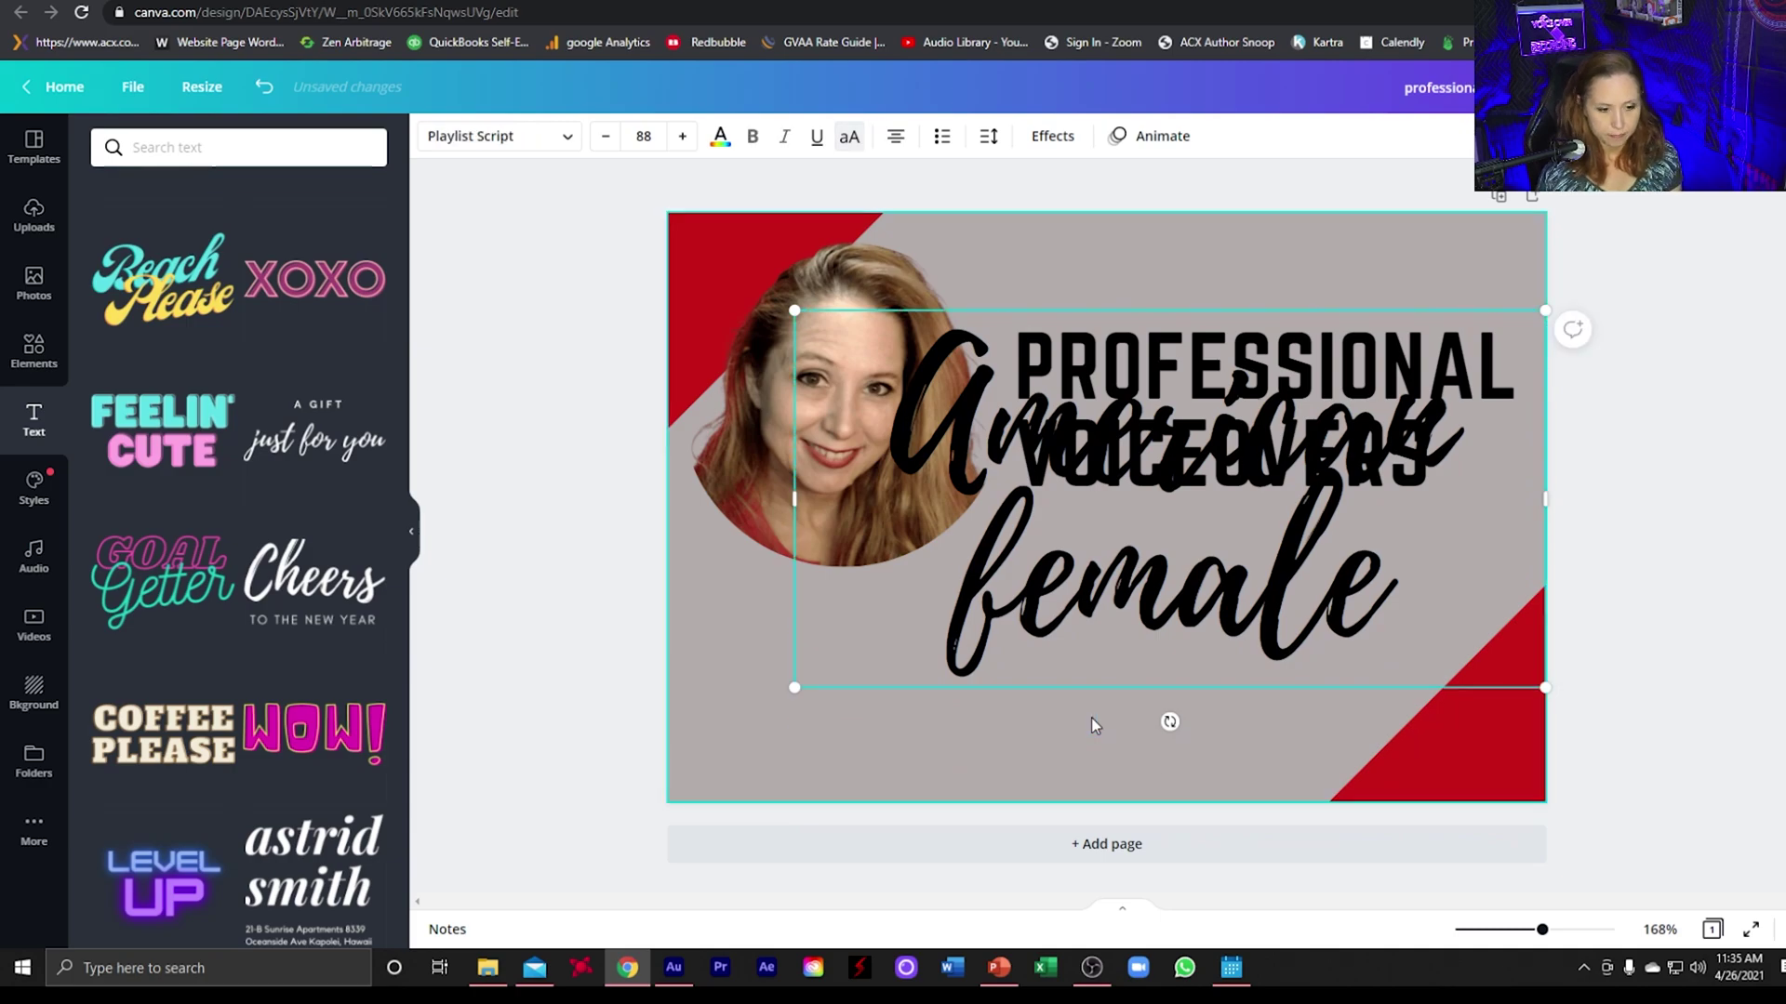
Shrink 'American female' and place it above the lowered PROFESSIONAL VOICEOVERS heading
{"action": "left_click_drag", "start_coordinate": [1113, 614], "coordinate": [1108, 693]}
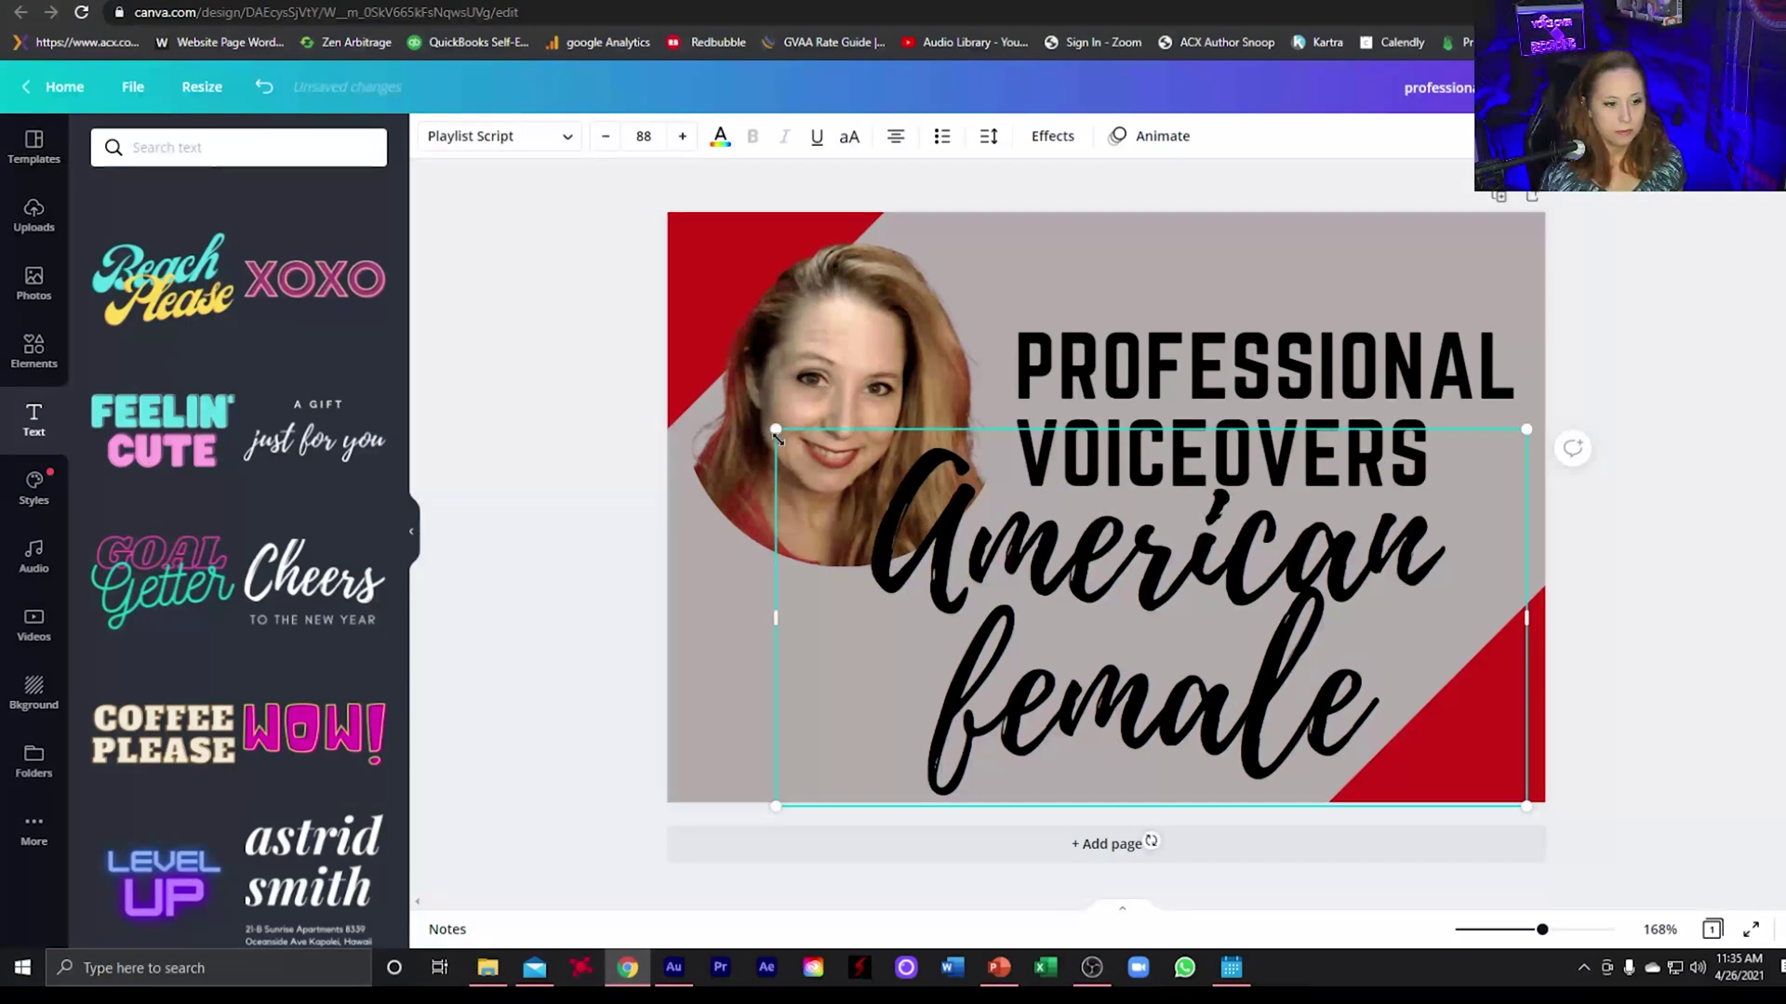
{"action": "left_click_drag", "start_coordinate": [776, 430], "coordinate": [988, 537]}
{"action": "left_click_drag", "start_coordinate": [1193, 690], "coordinate": [811, 626]}
{"action": "left_click_drag", "start_coordinate": [1267, 466], "coordinate": [1284, 621]}
{"action": "left_click_drag", "start_coordinate": [911, 663], "coordinate": [1279, 468]}
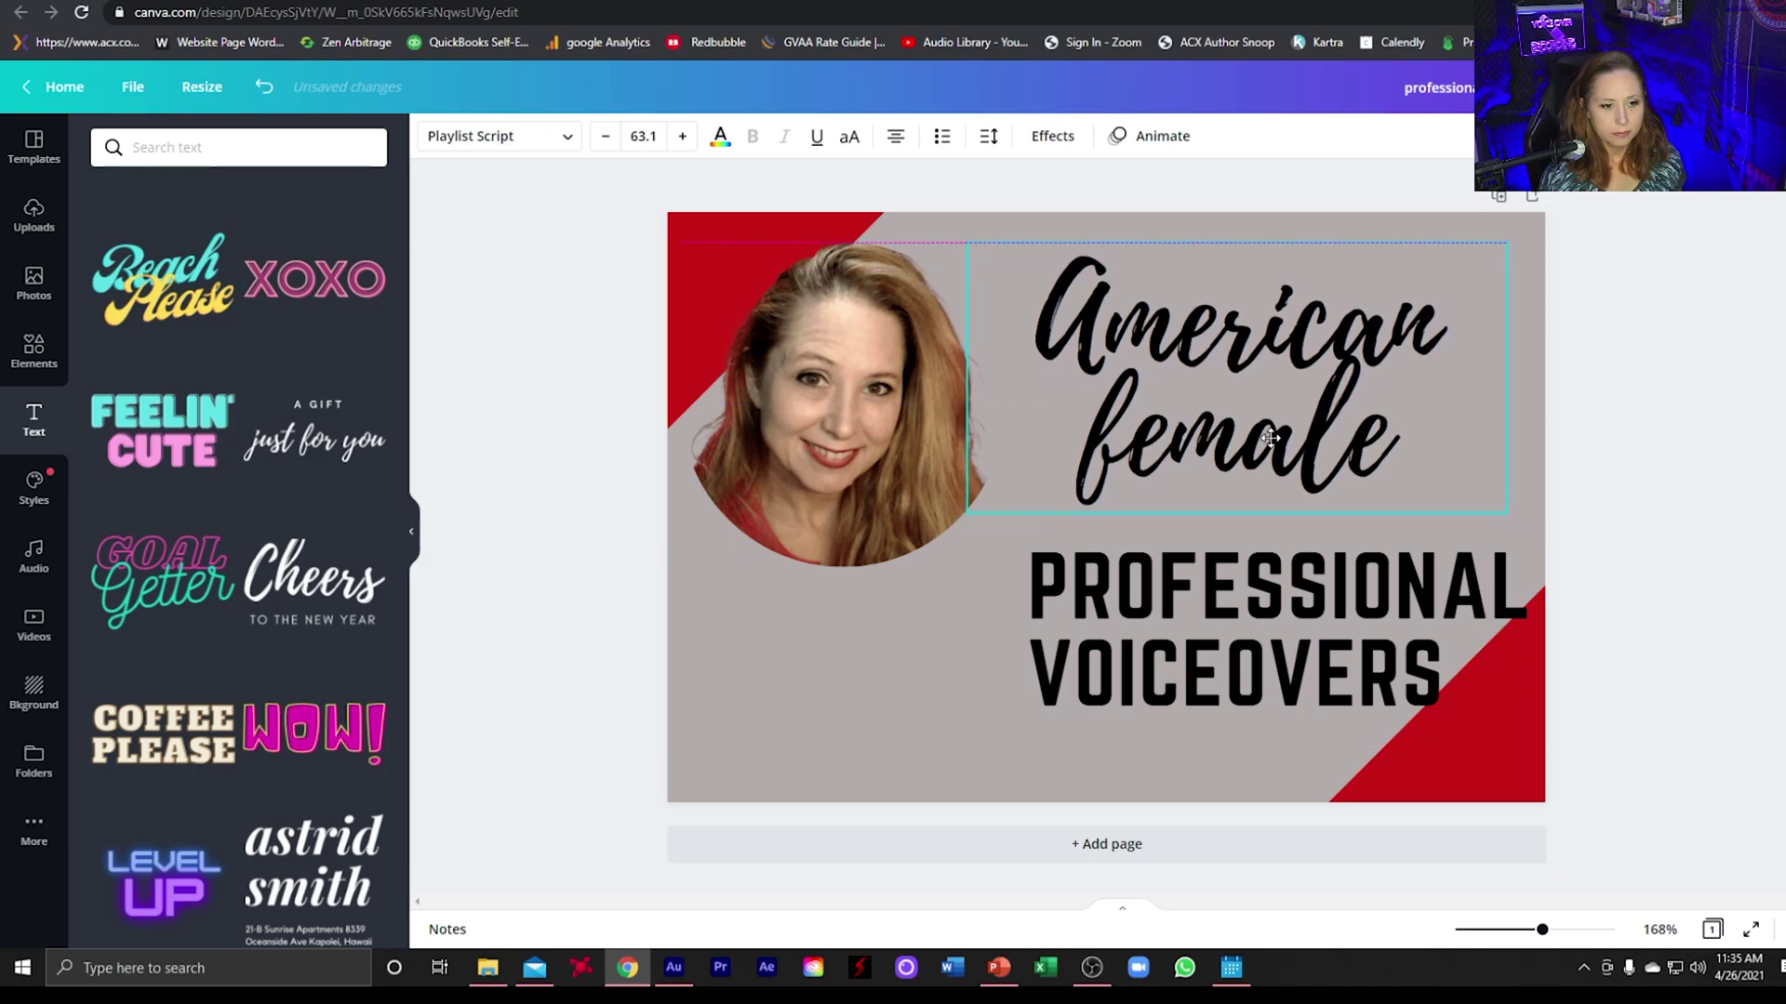
{"action": "left_click_drag", "start_coordinate": [1264, 602], "coordinate": [1221, 588]}
Make the American female text red
{"action": "left_click", "coordinate": [1116, 419]}
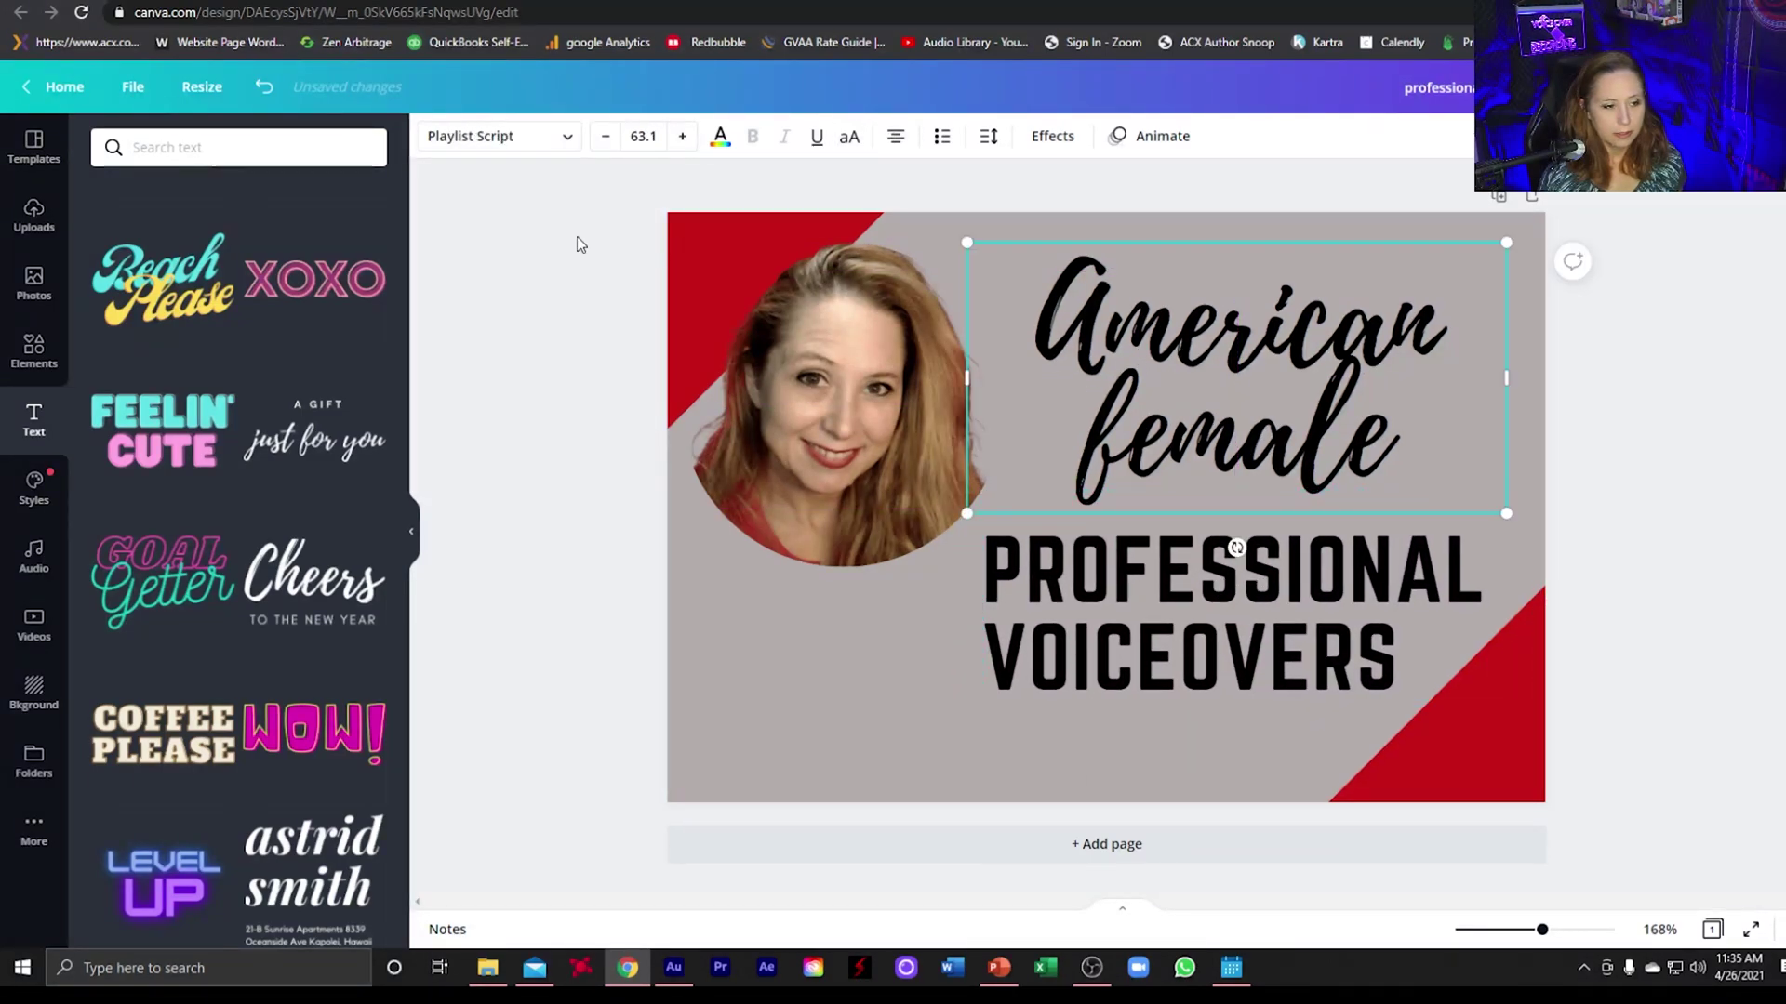
{"action": "left_click", "coordinate": [720, 136]}
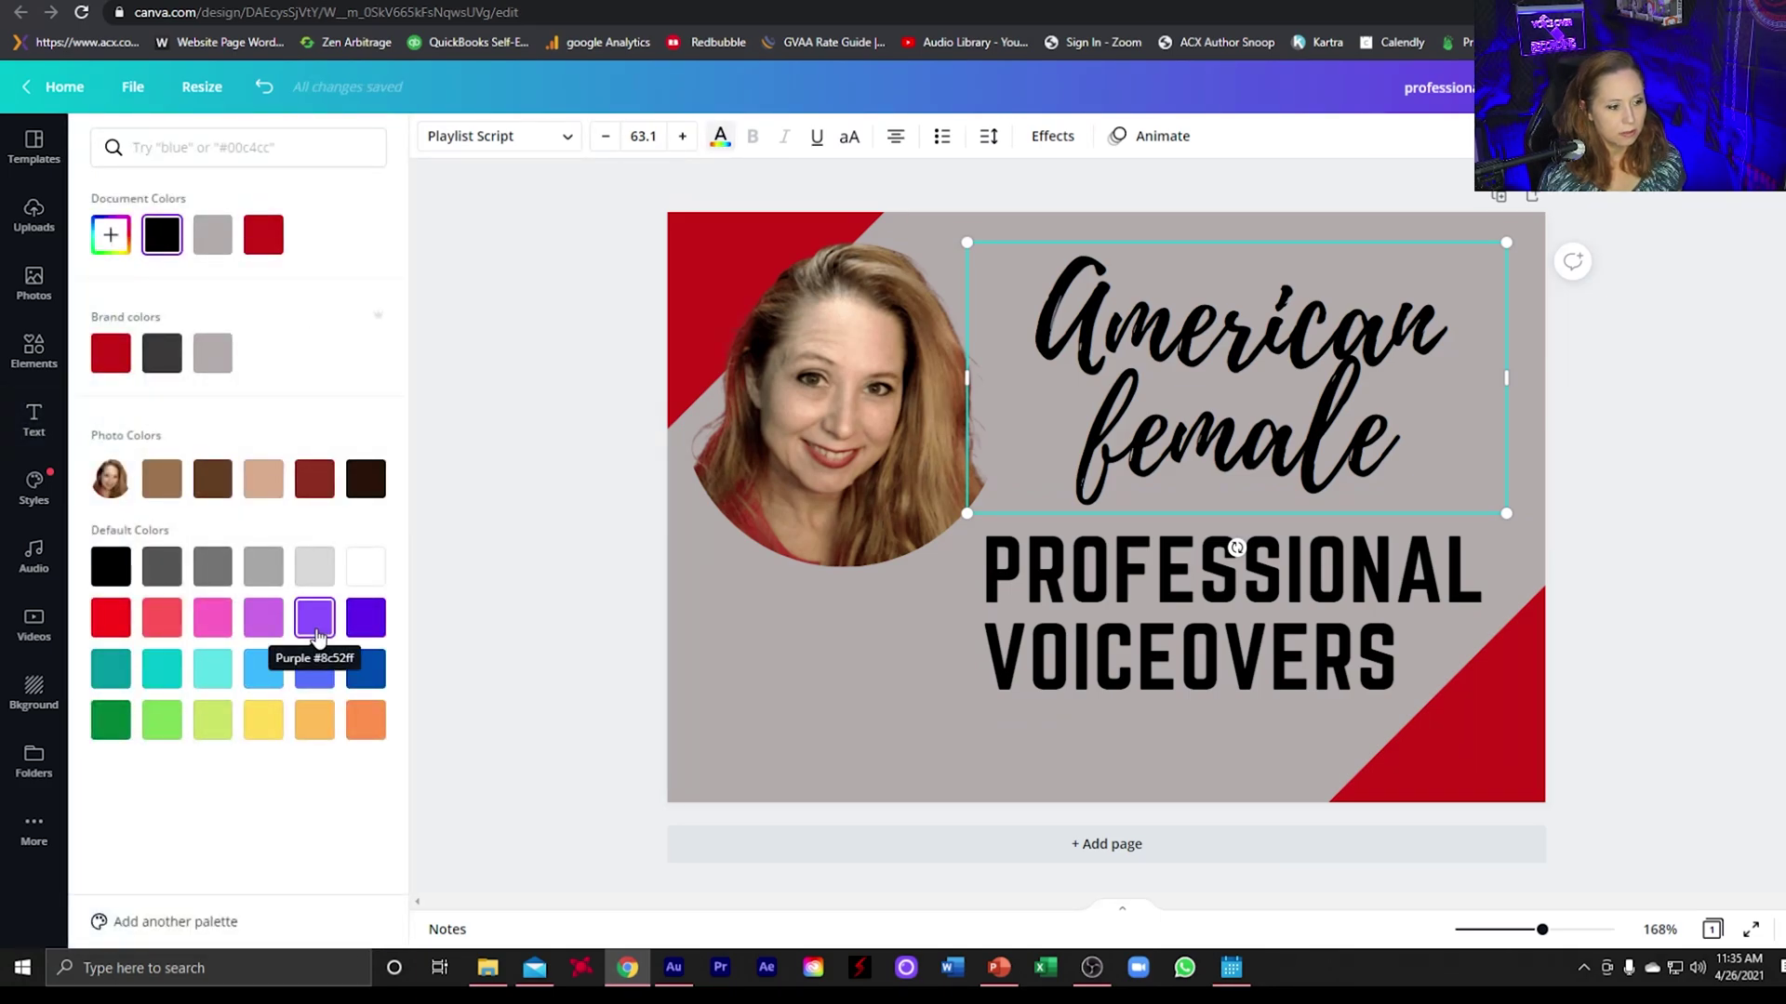
{"action": "left_click", "coordinate": [315, 581]}
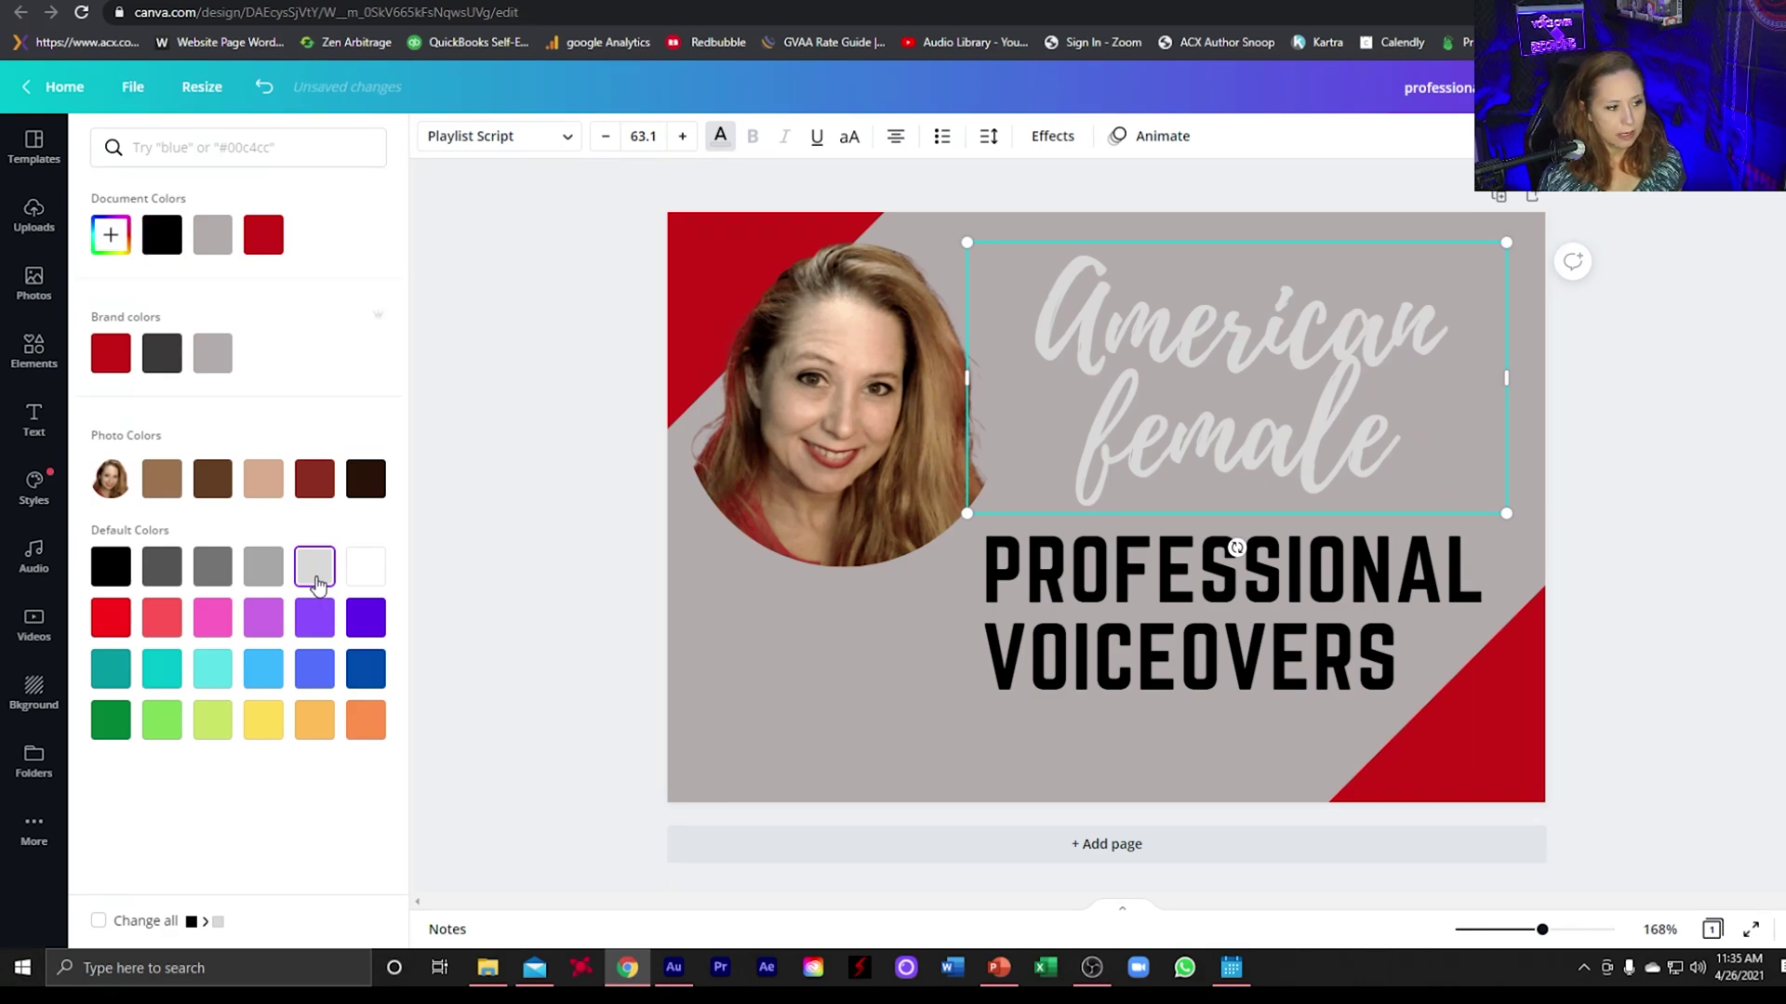
{"action": "left_click", "coordinate": [263, 236]}
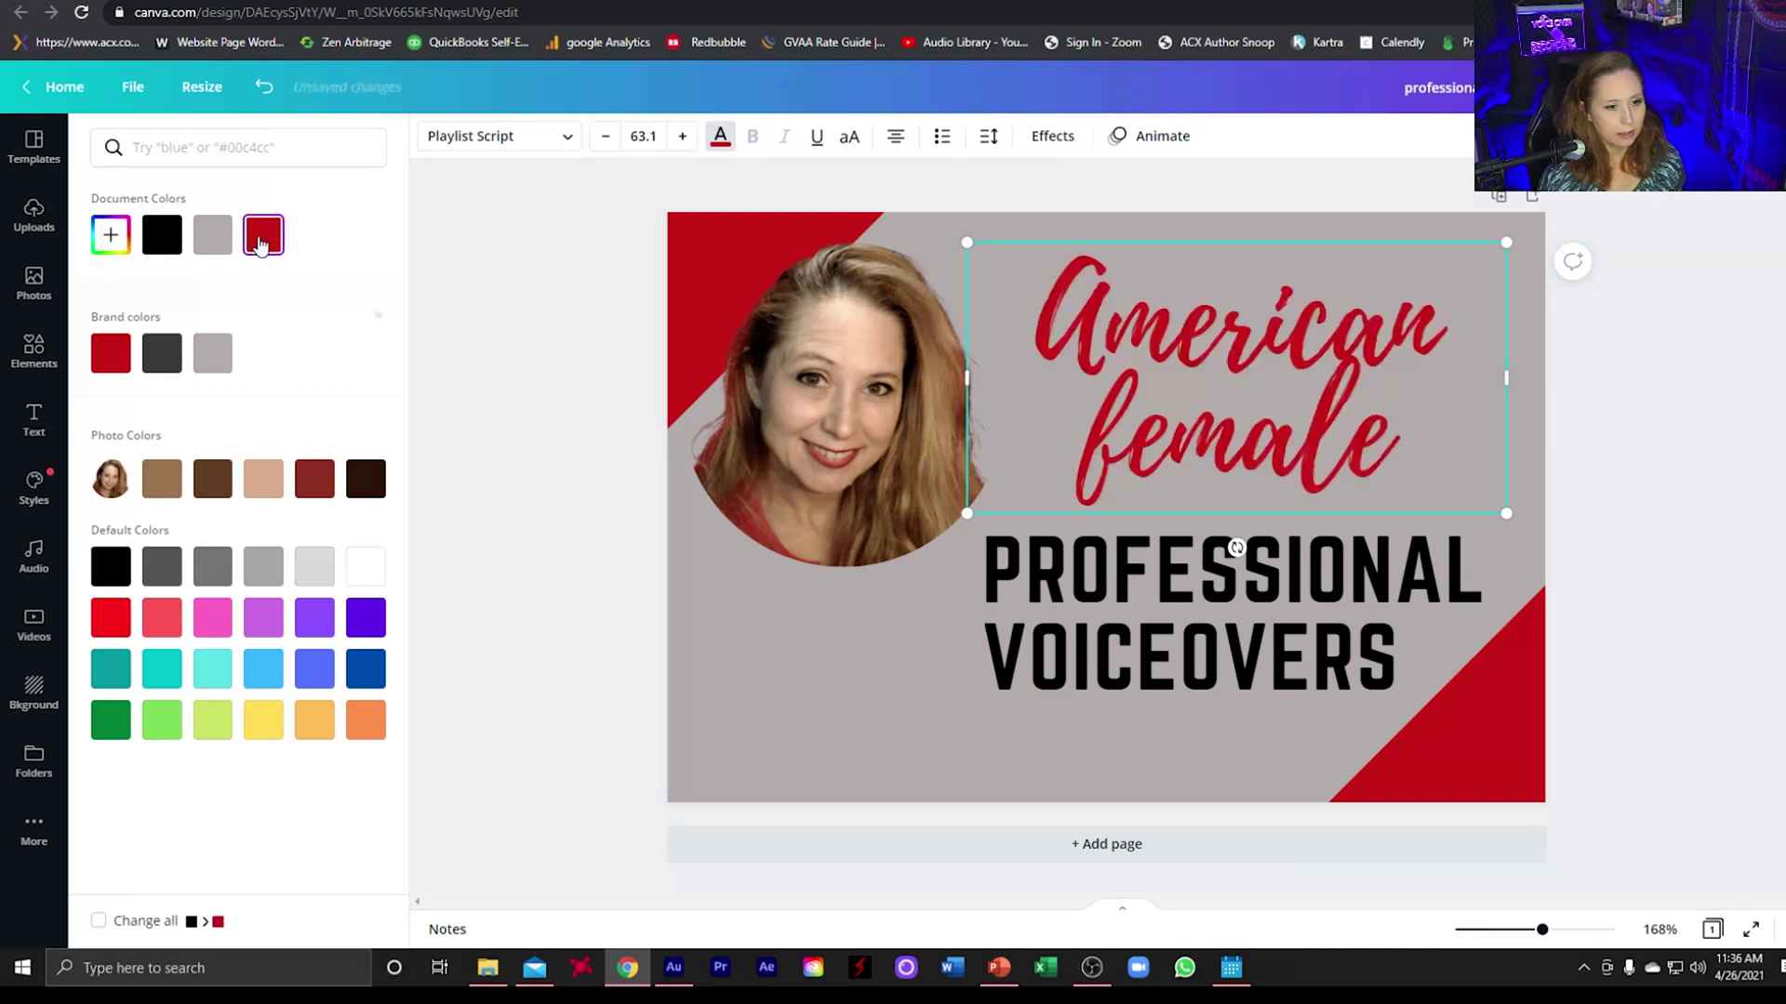
Recolour both corner triangles dark grey
{"action": "left_click", "coordinate": [716, 264]}
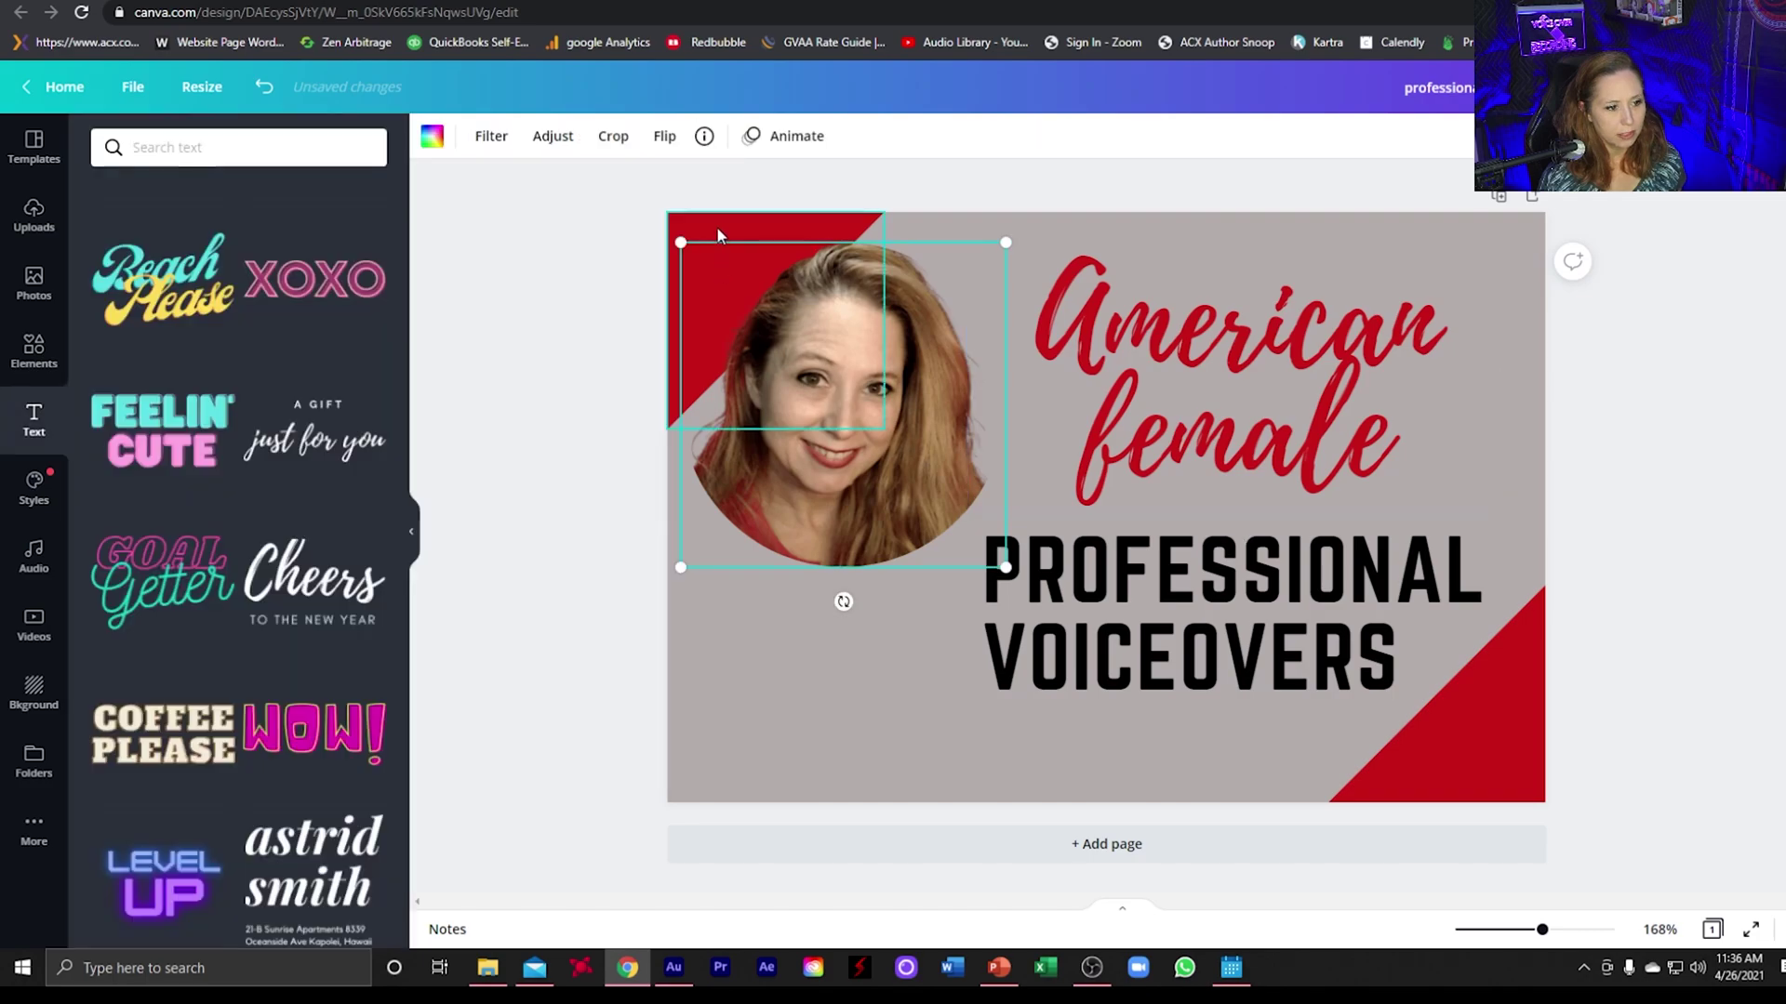
{"action": "left_click", "coordinate": [716, 226]}
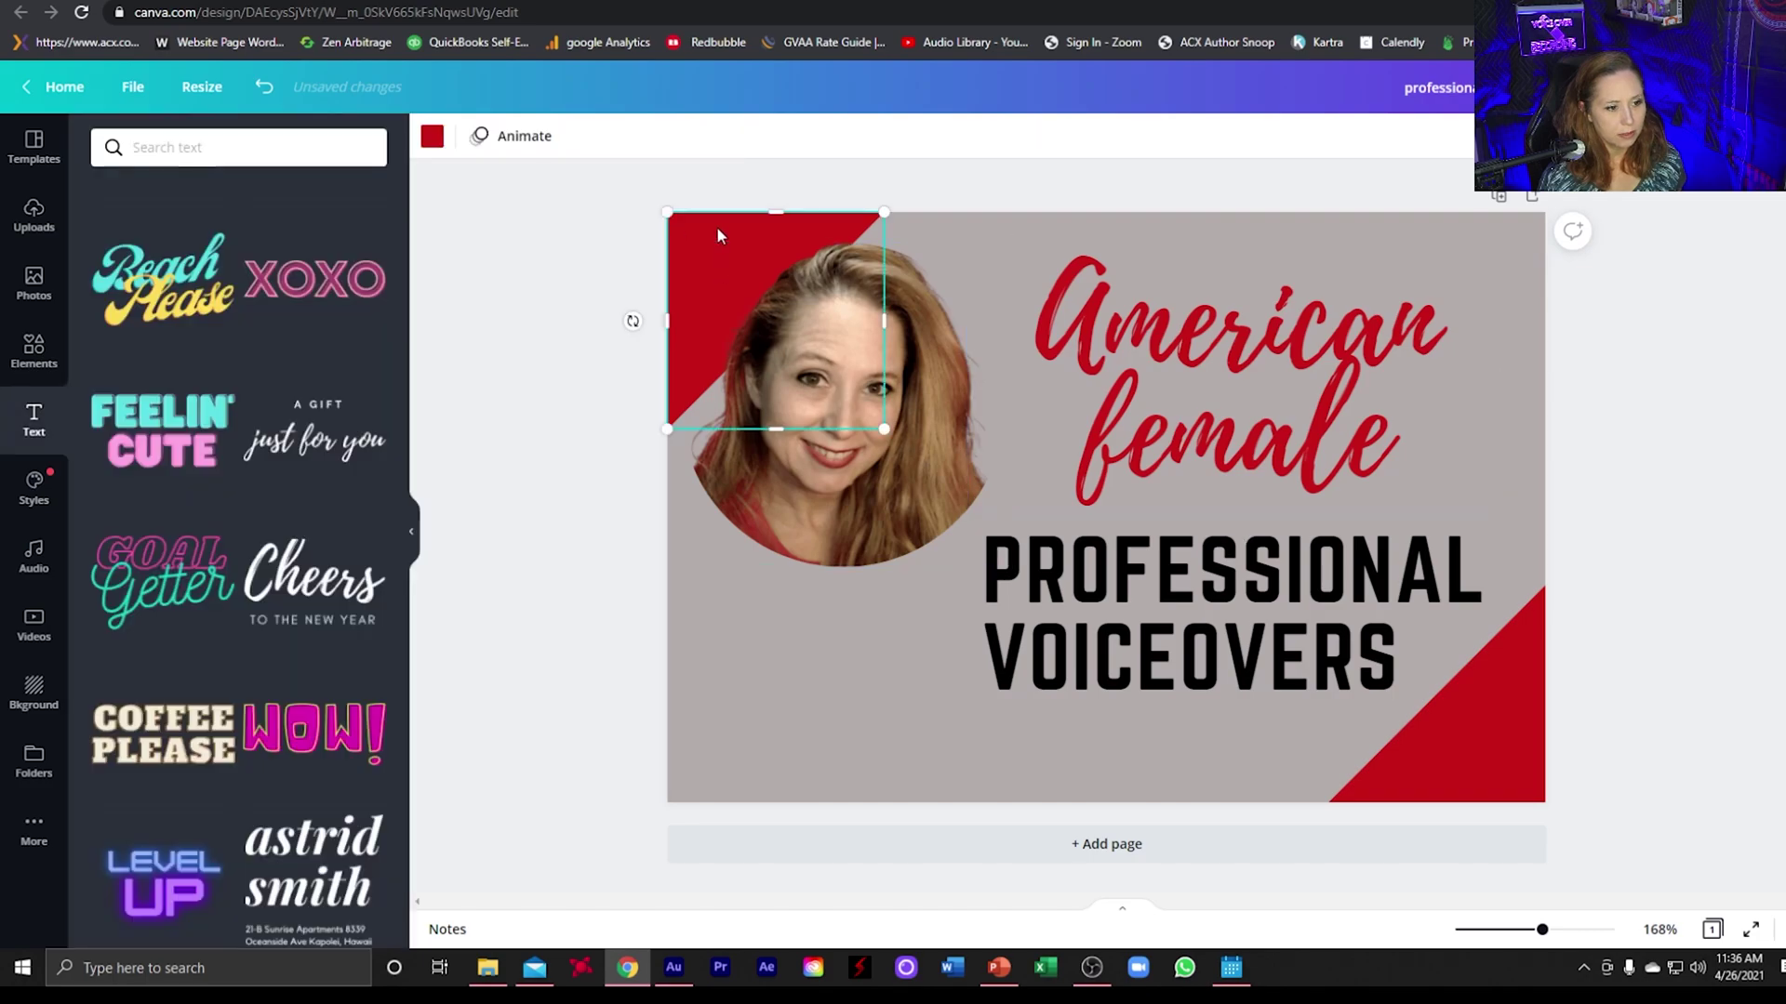
{"action": "left_click", "coordinate": [432, 137]}
{"action": "left_click", "coordinate": [162, 567]}
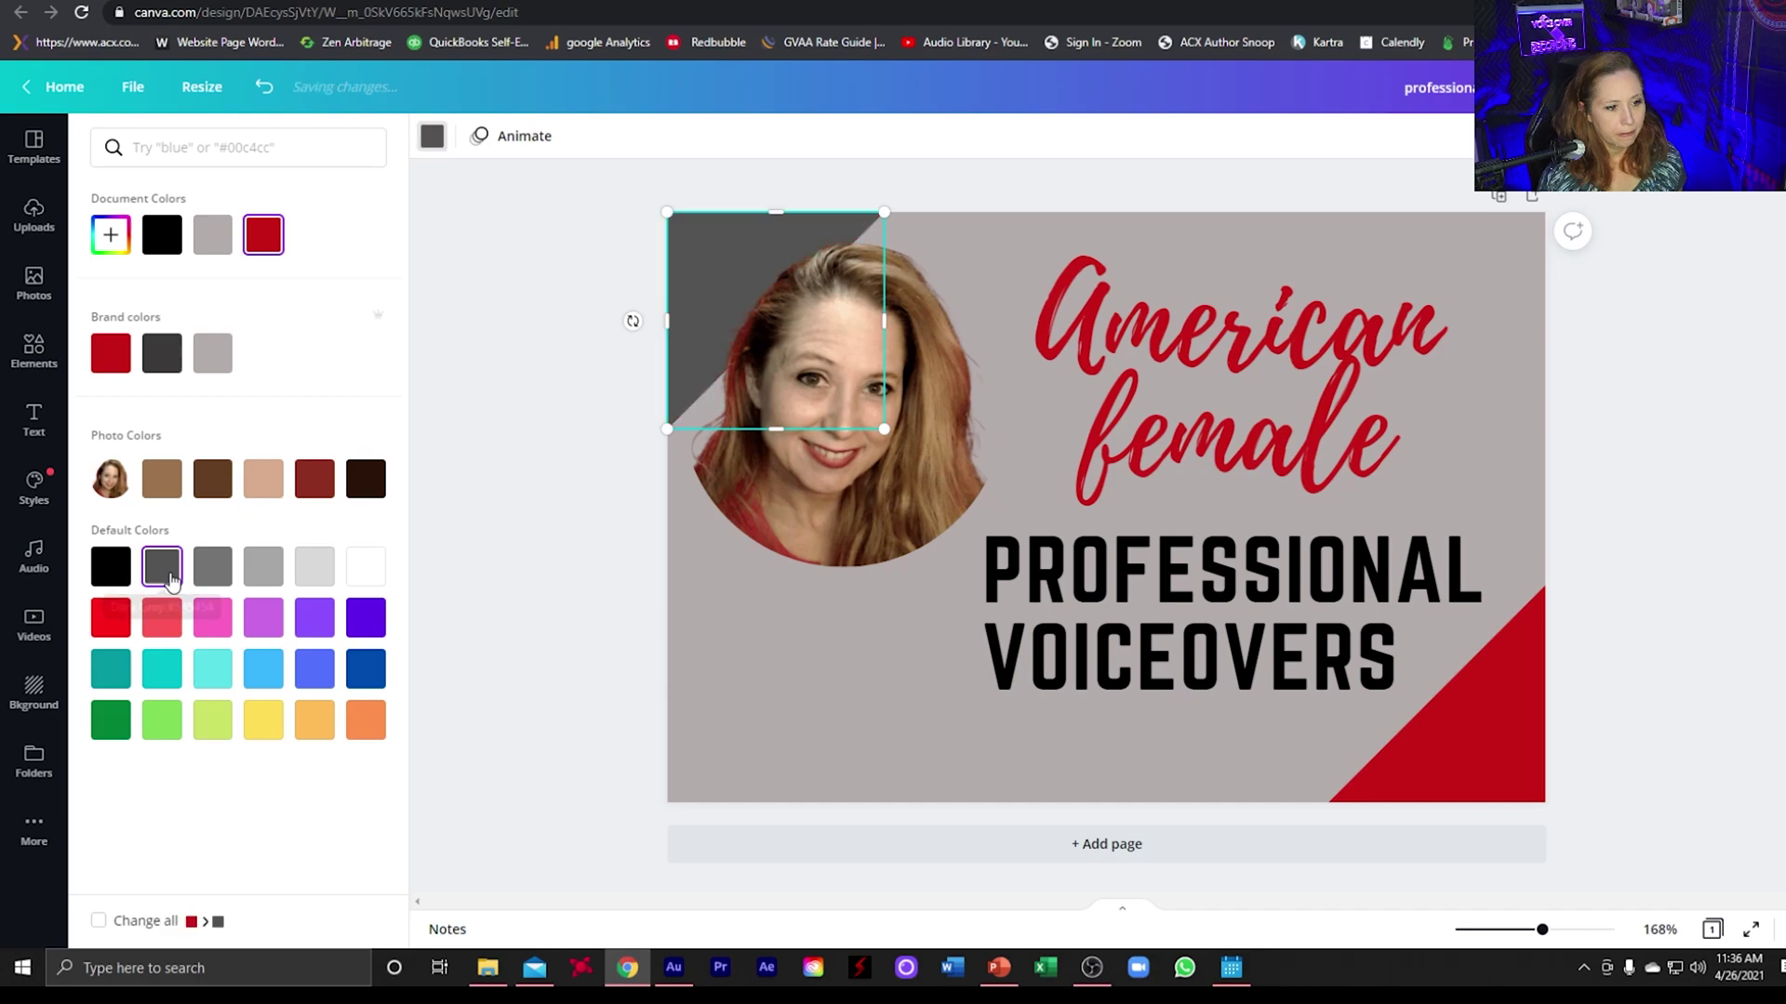
{"action": "left_click", "coordinate": [1486, 772]}
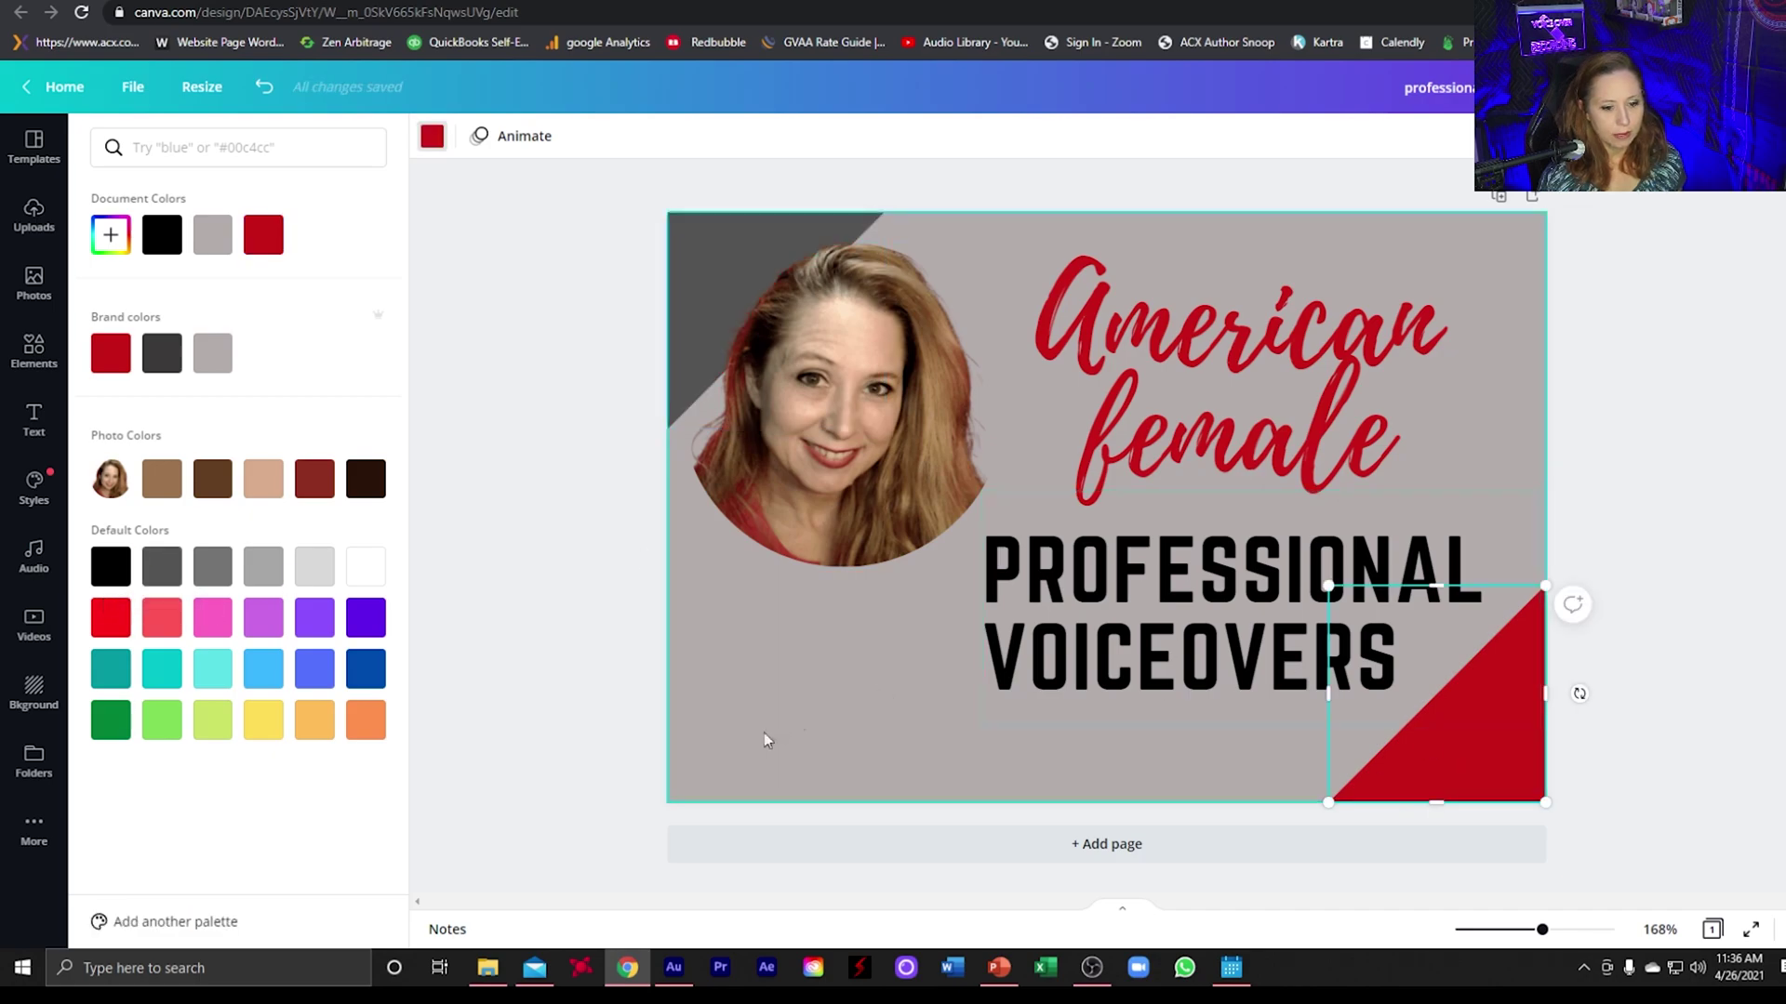
{"action": "left_click", "coordinate": [160, 574]}
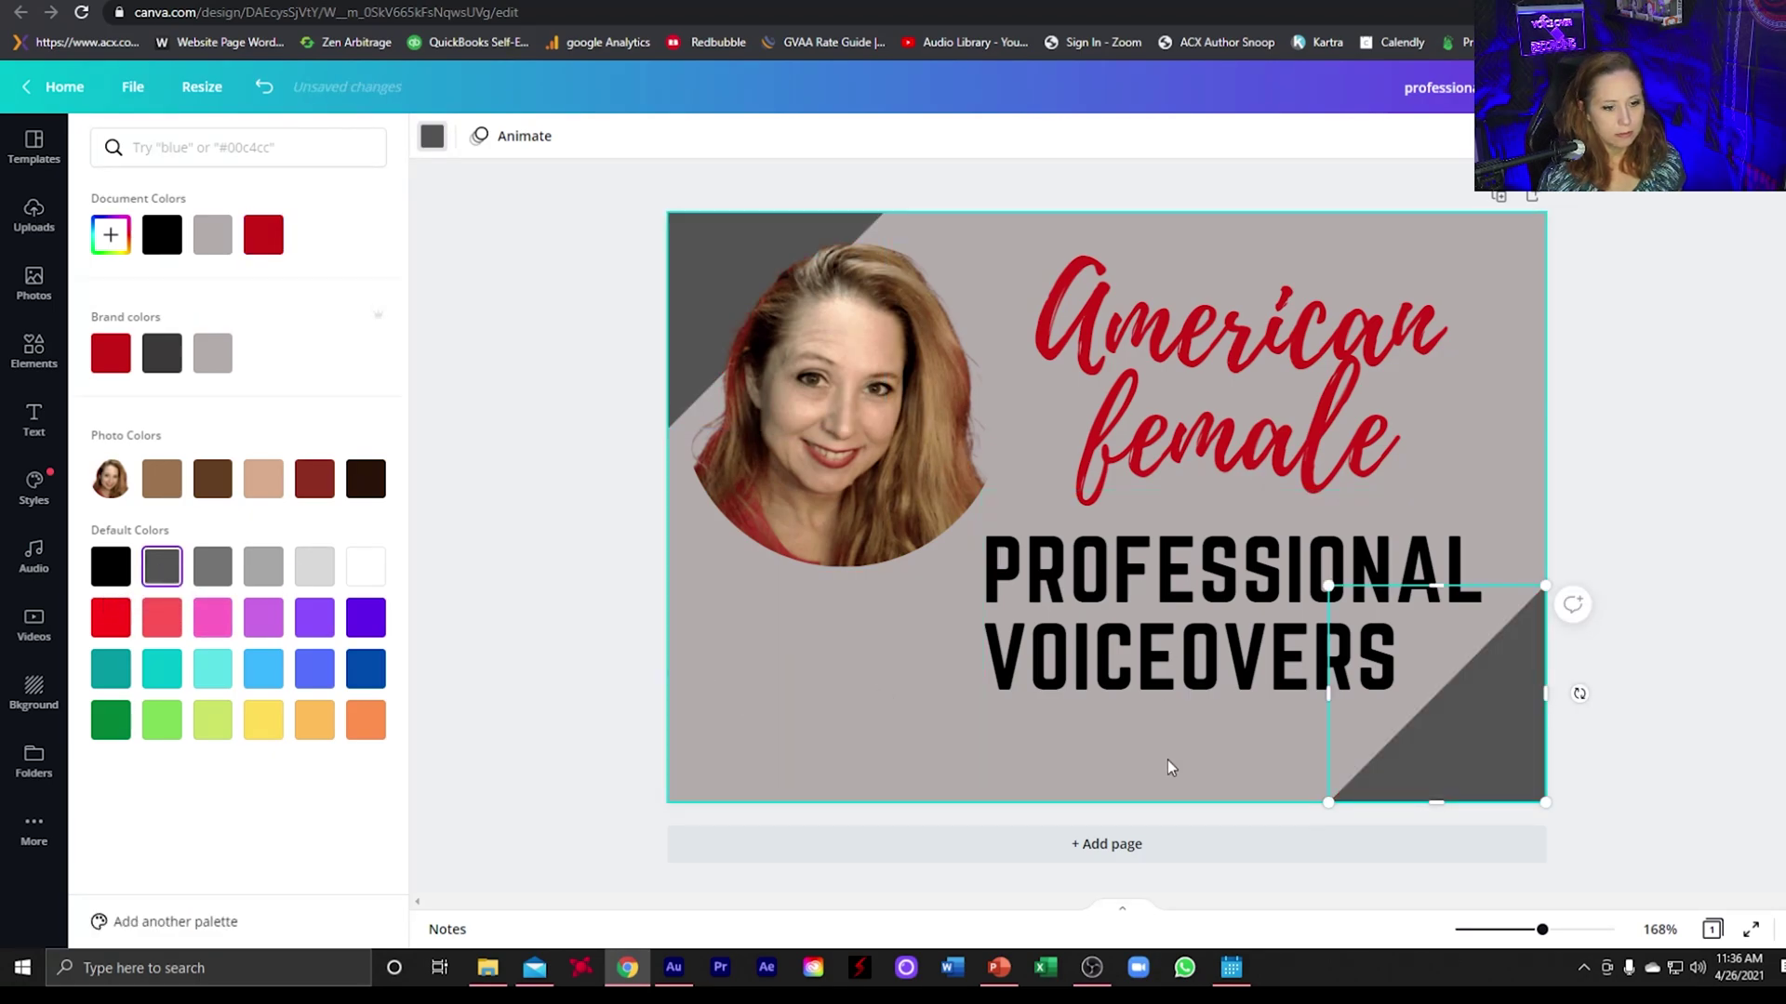
Change both corner triangles to dark blue
{"action": "left_click", "coordinate": [723, 258]}
{"action": "left_click", "coordinate": [722, 229]}
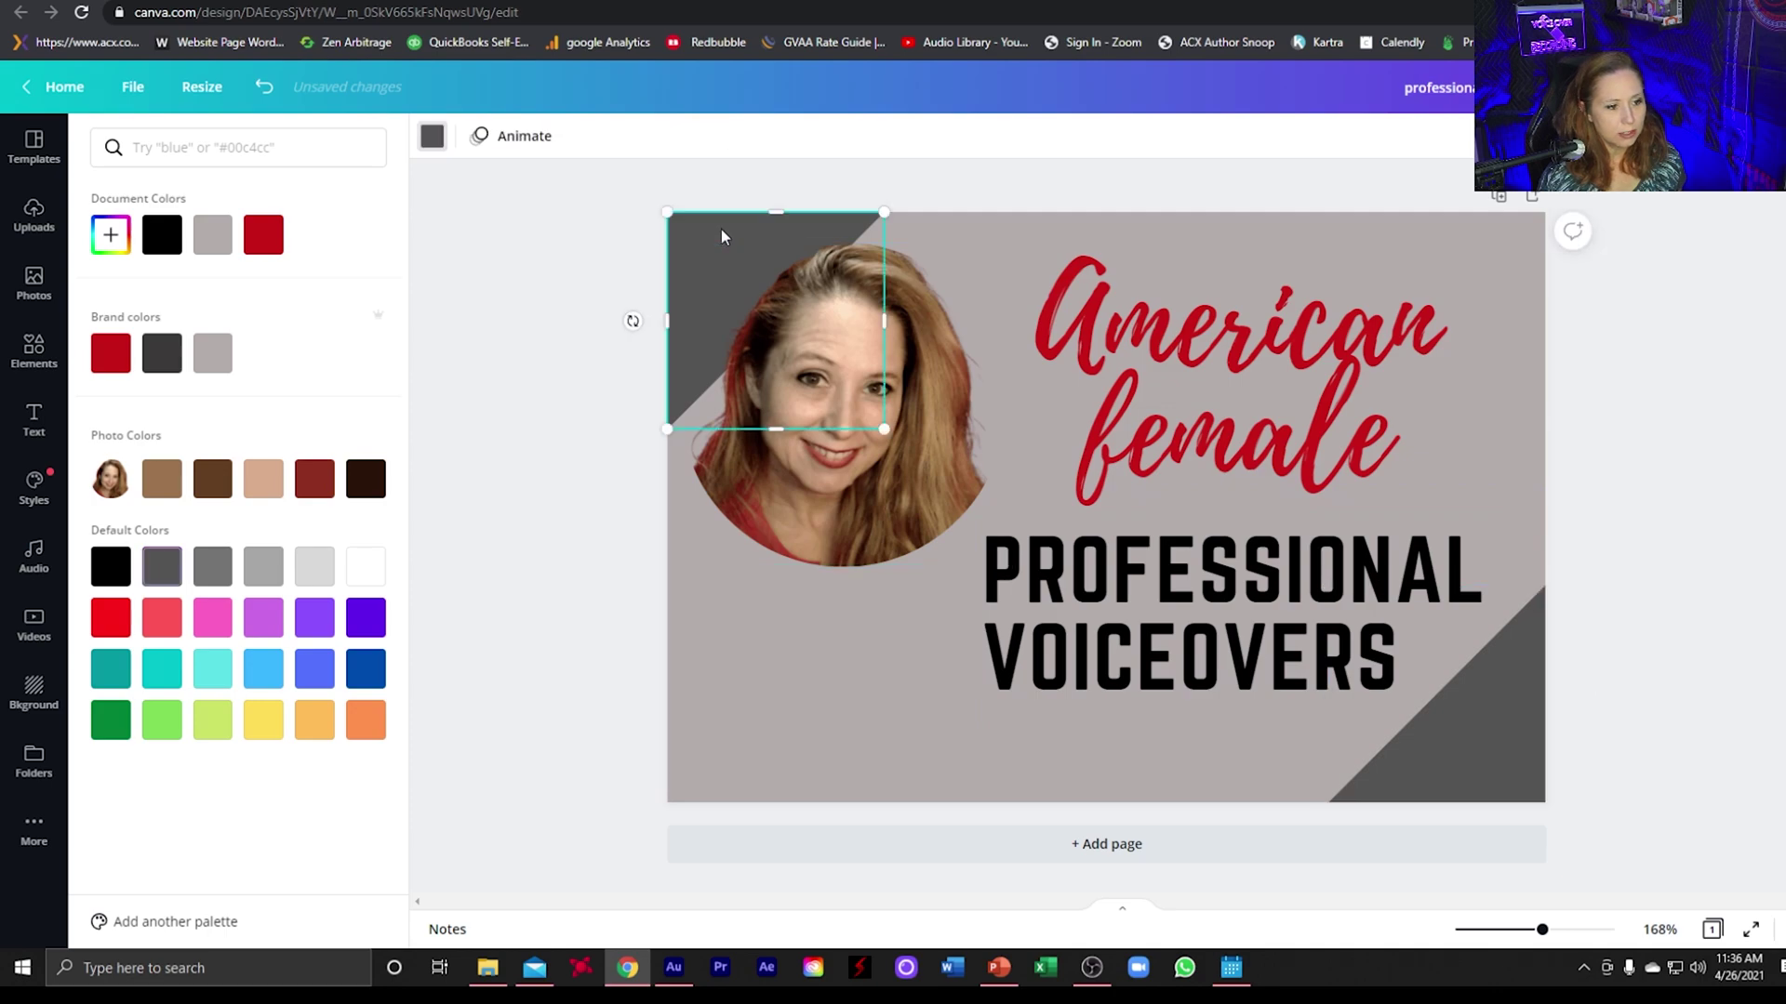
{"action": "left_click", "coordinate": [366, 688]}
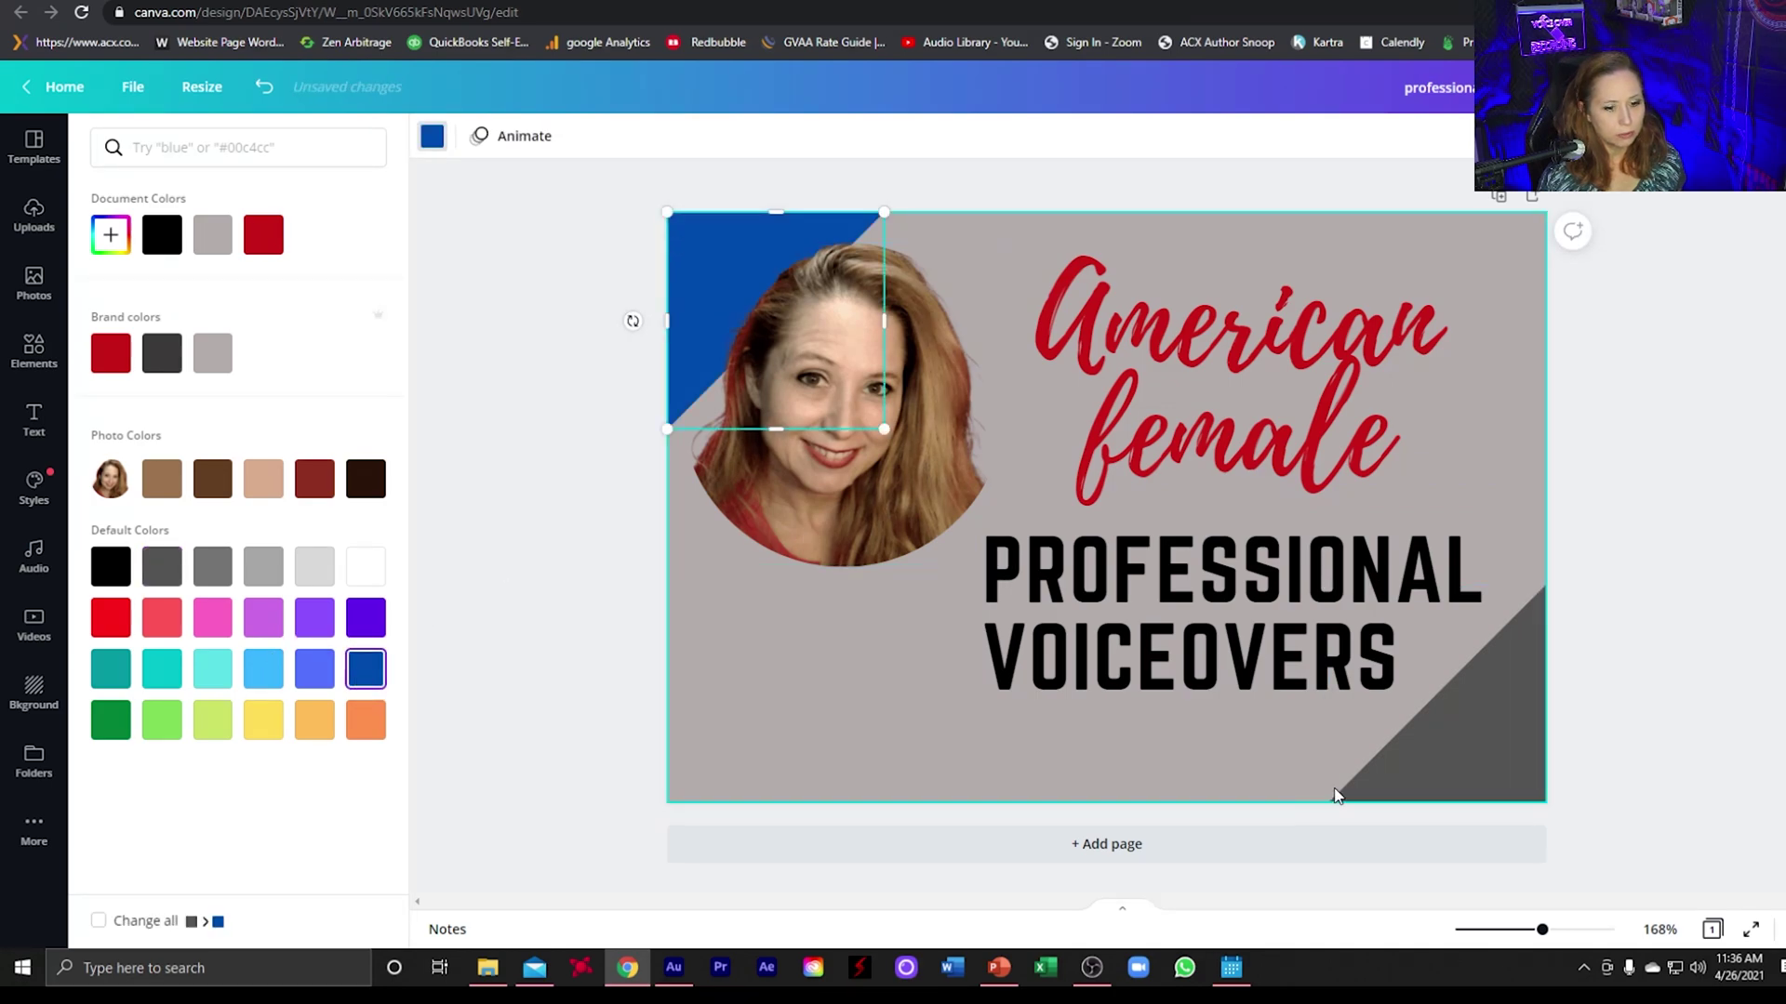
{"action": "left_click", "coordinate": [1459, 761]}
{"action": "left_click", "coordinate": [365, 668]}
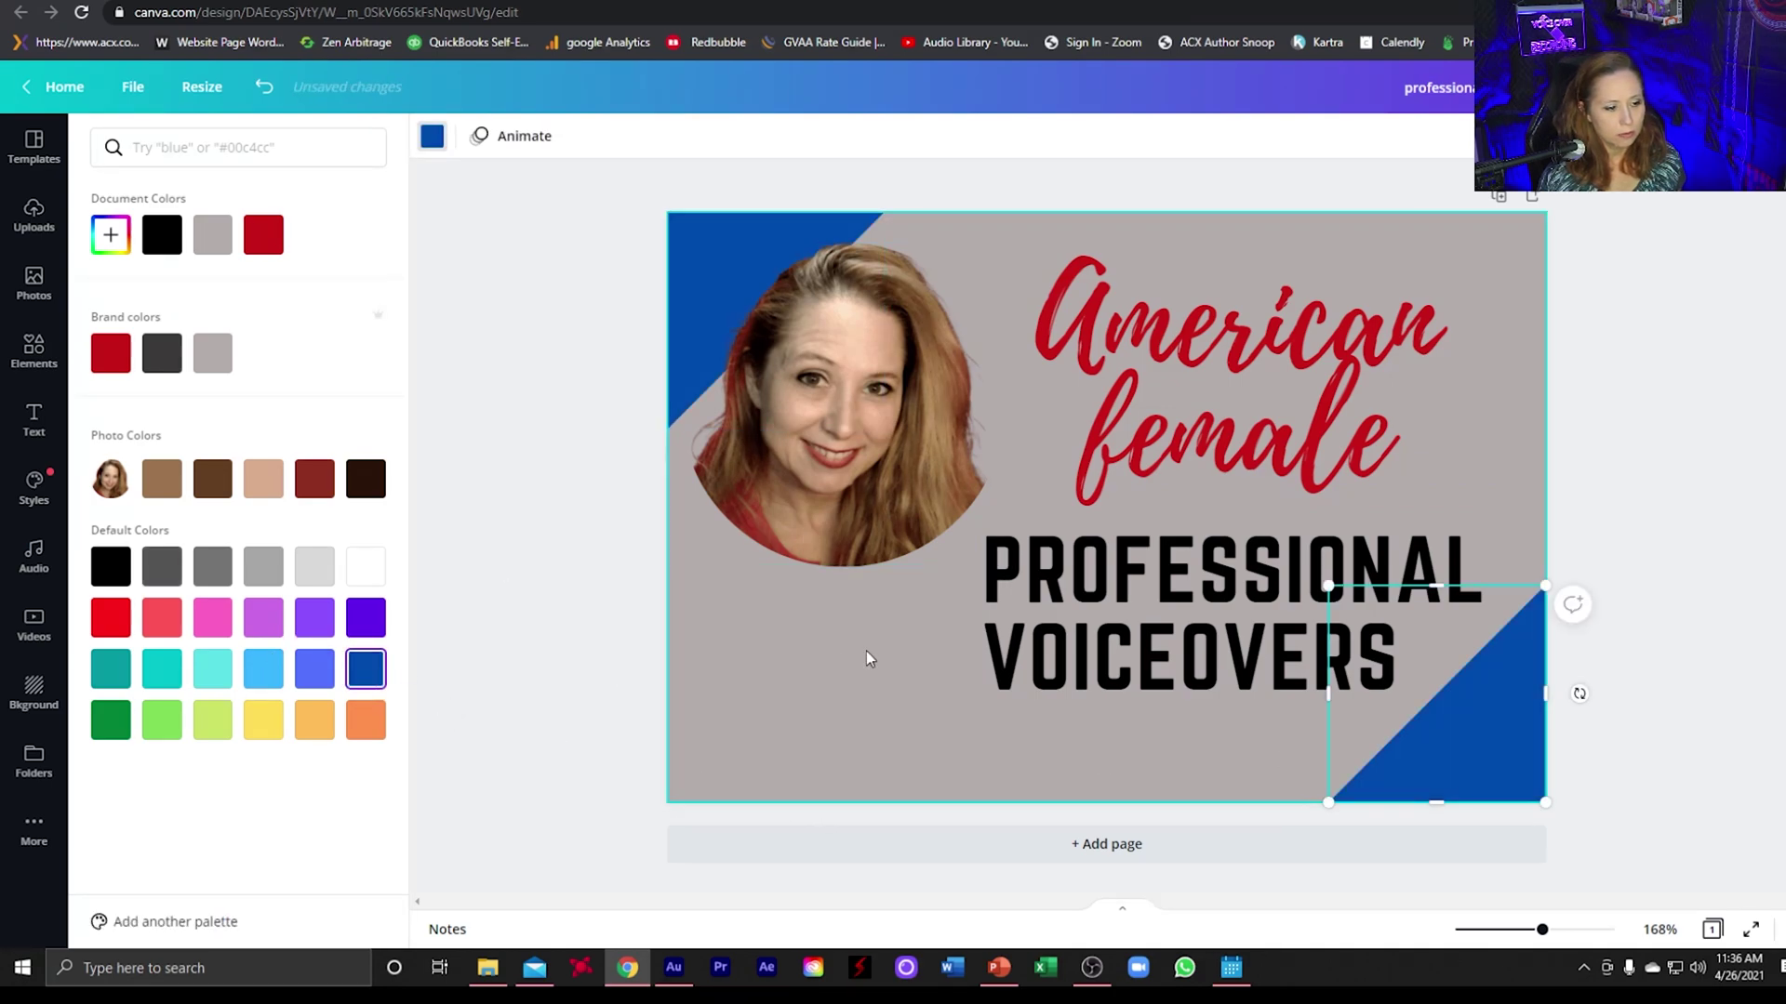
{"action": "left_click", "coordinate": [799, 746]}
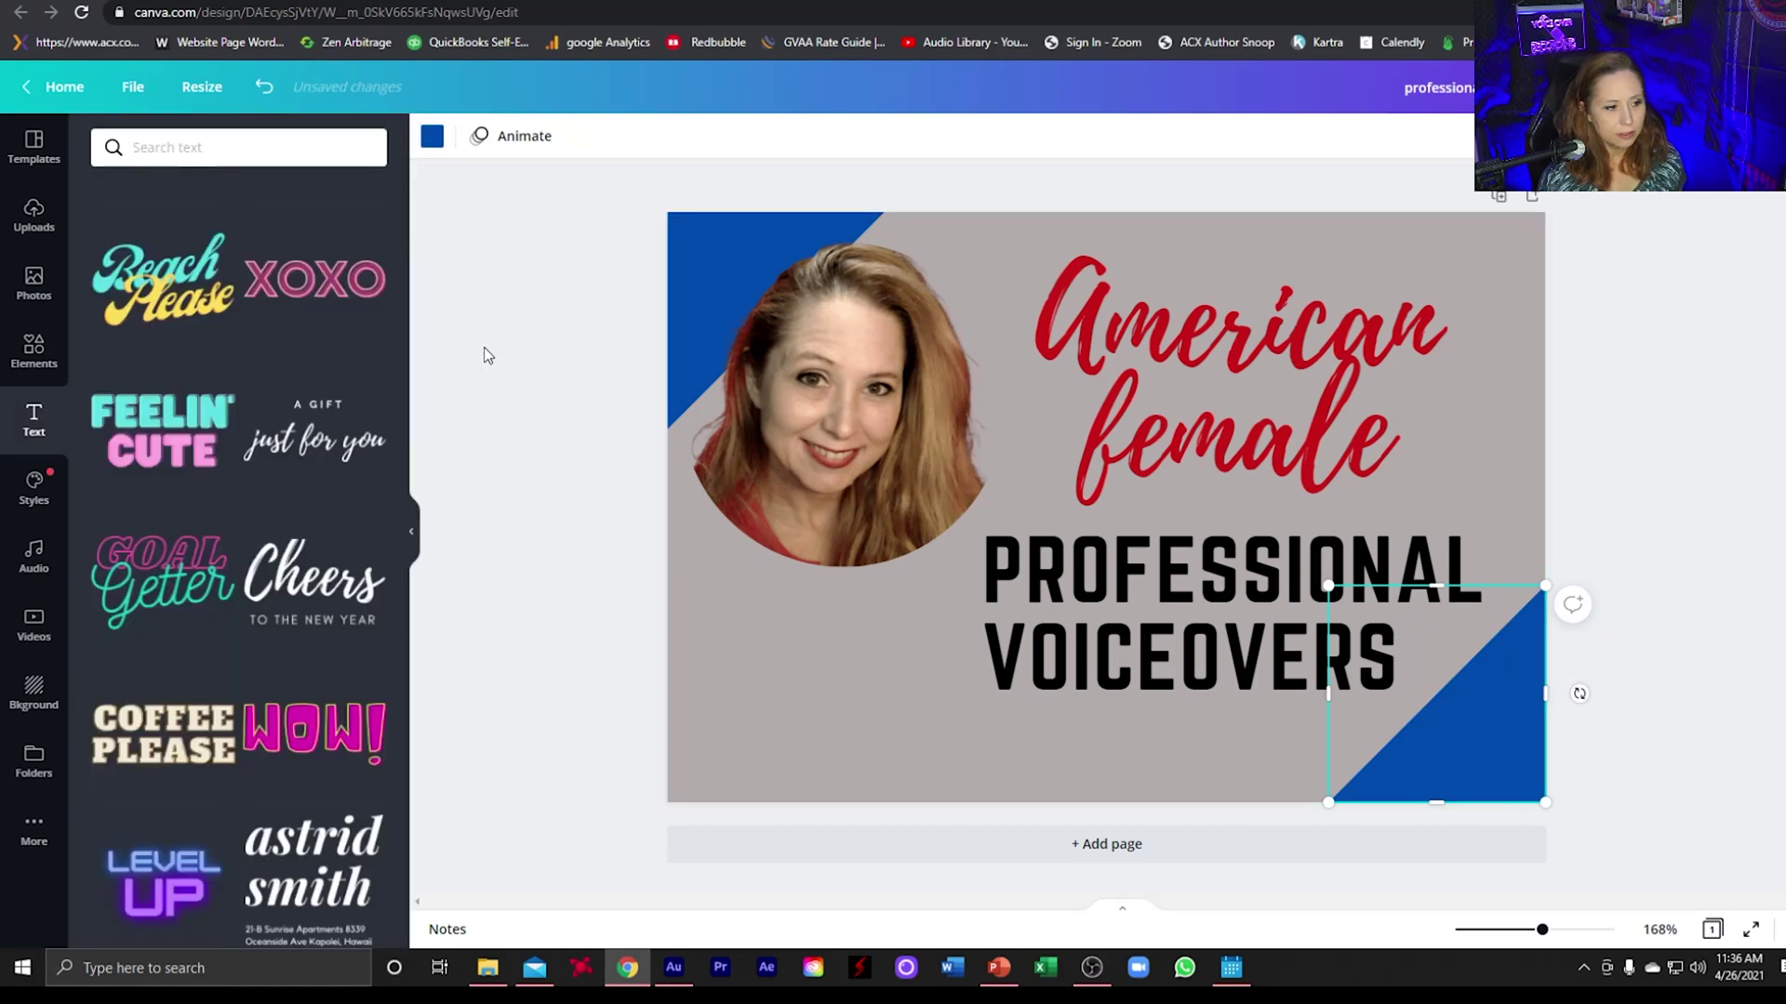
{"action": "left_click", "coordinate": [809, 646]}
{"action": "left_click", "coordinate": [1040, 330]}
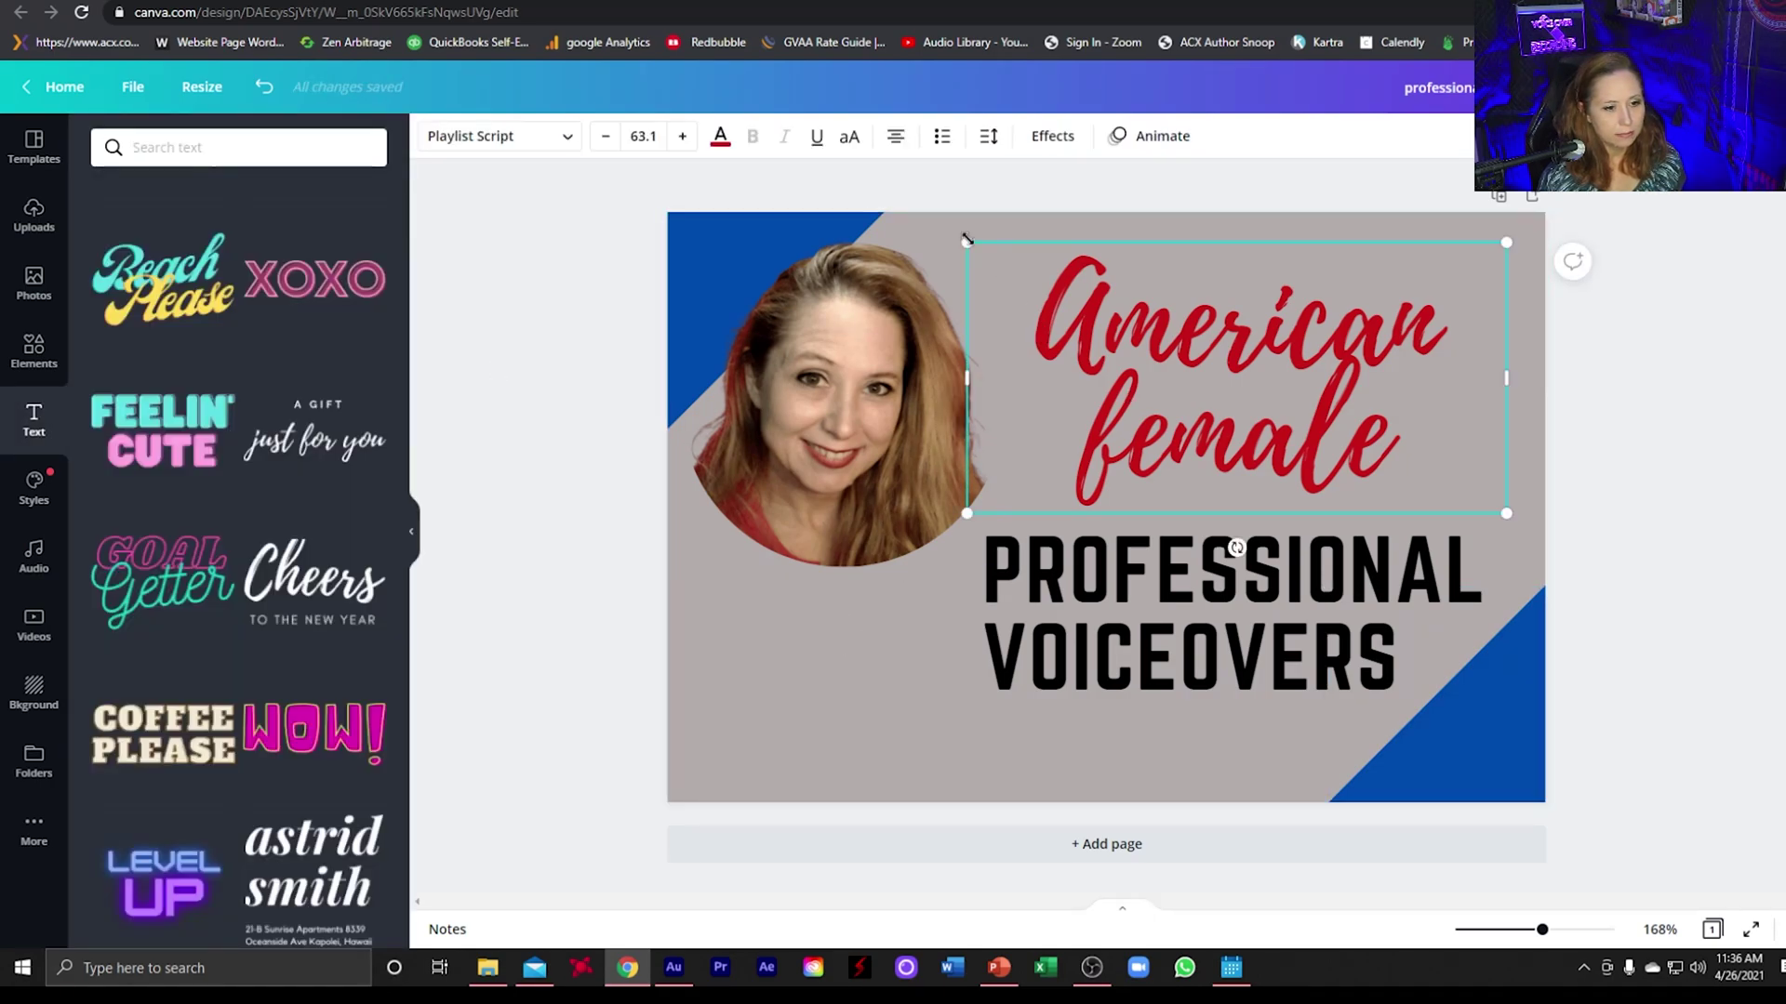
Change the page background to light blue
{"action": "left_click", "coordinate": [924, 248]}
{"action": "left_click", "coordinate": [928, 221]}
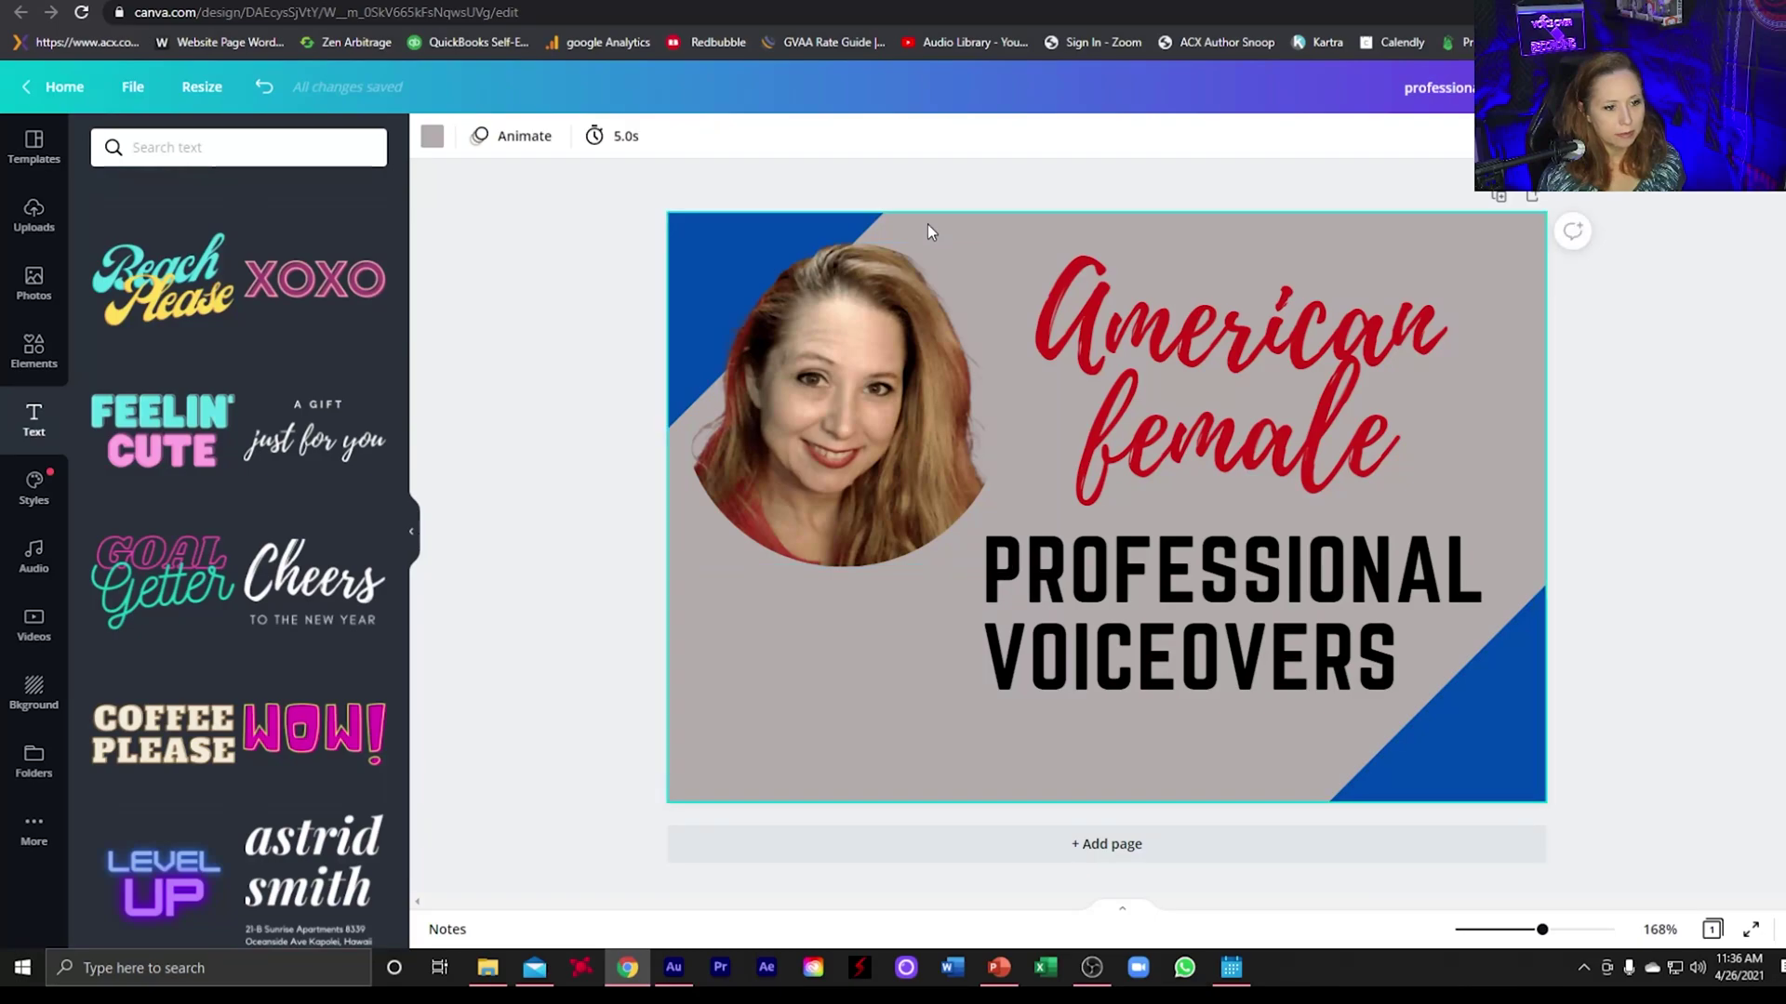
{"action": "left_click", "coordinate": [432, 136]}
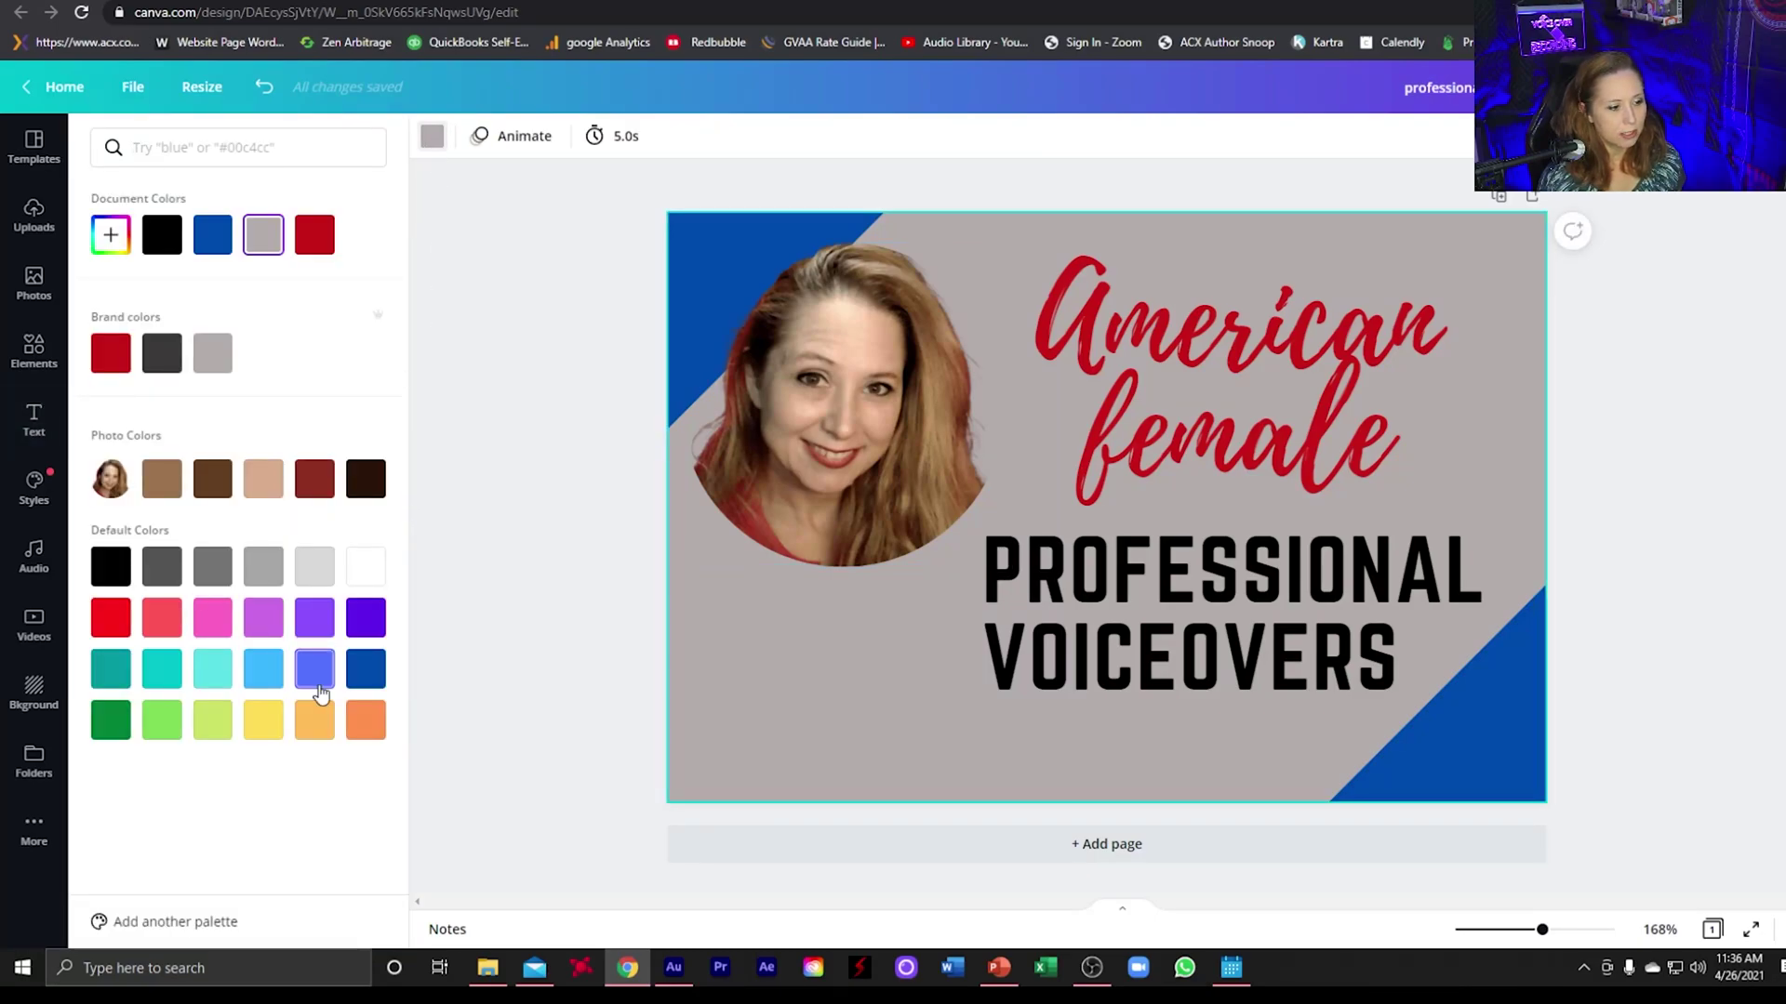
{"action": "left_click", "coordinate": [265, 684]}
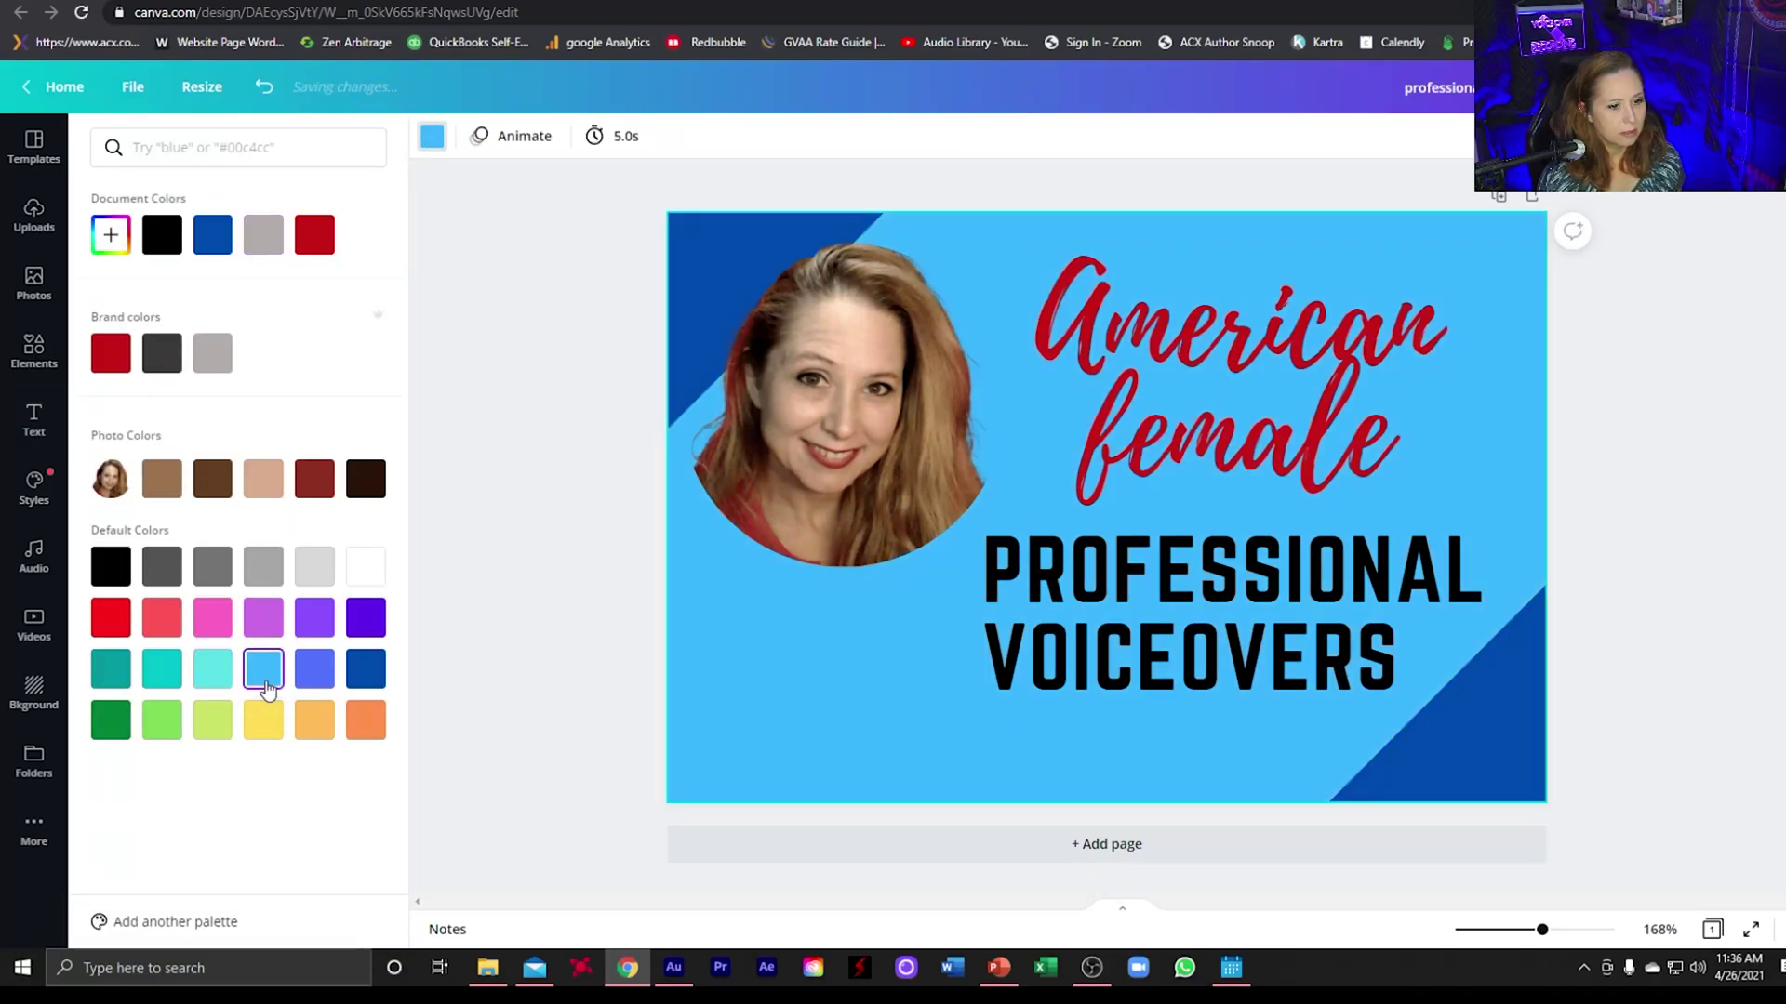
Make the American female text white and shift PROFESSIONAL VOICEOVERS lower
{"action": "left_click_drag", "start_coordinate": [1202, 393], "coordinate": [1196, 416]}
{"action": "left_click", "coordinate": [1212, 409]}
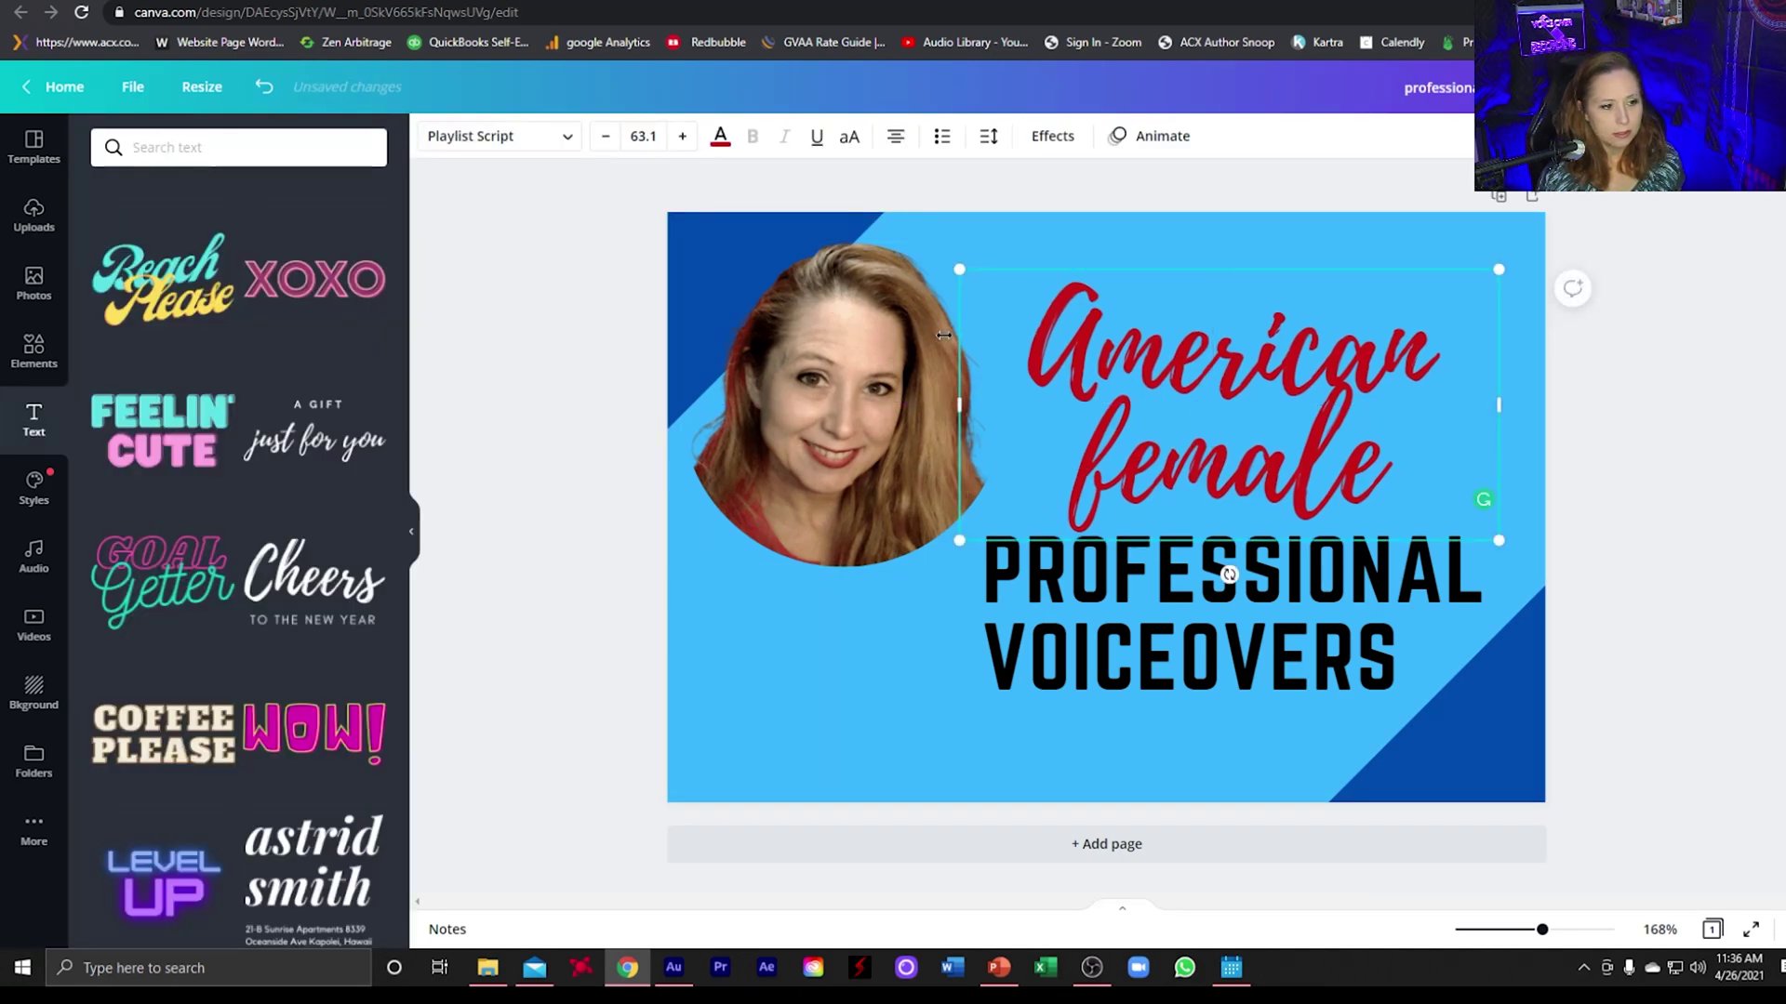
{"action": "left_click_drag", "start_coordinate": [1058, 349], "coordinate": [1432, 436]}
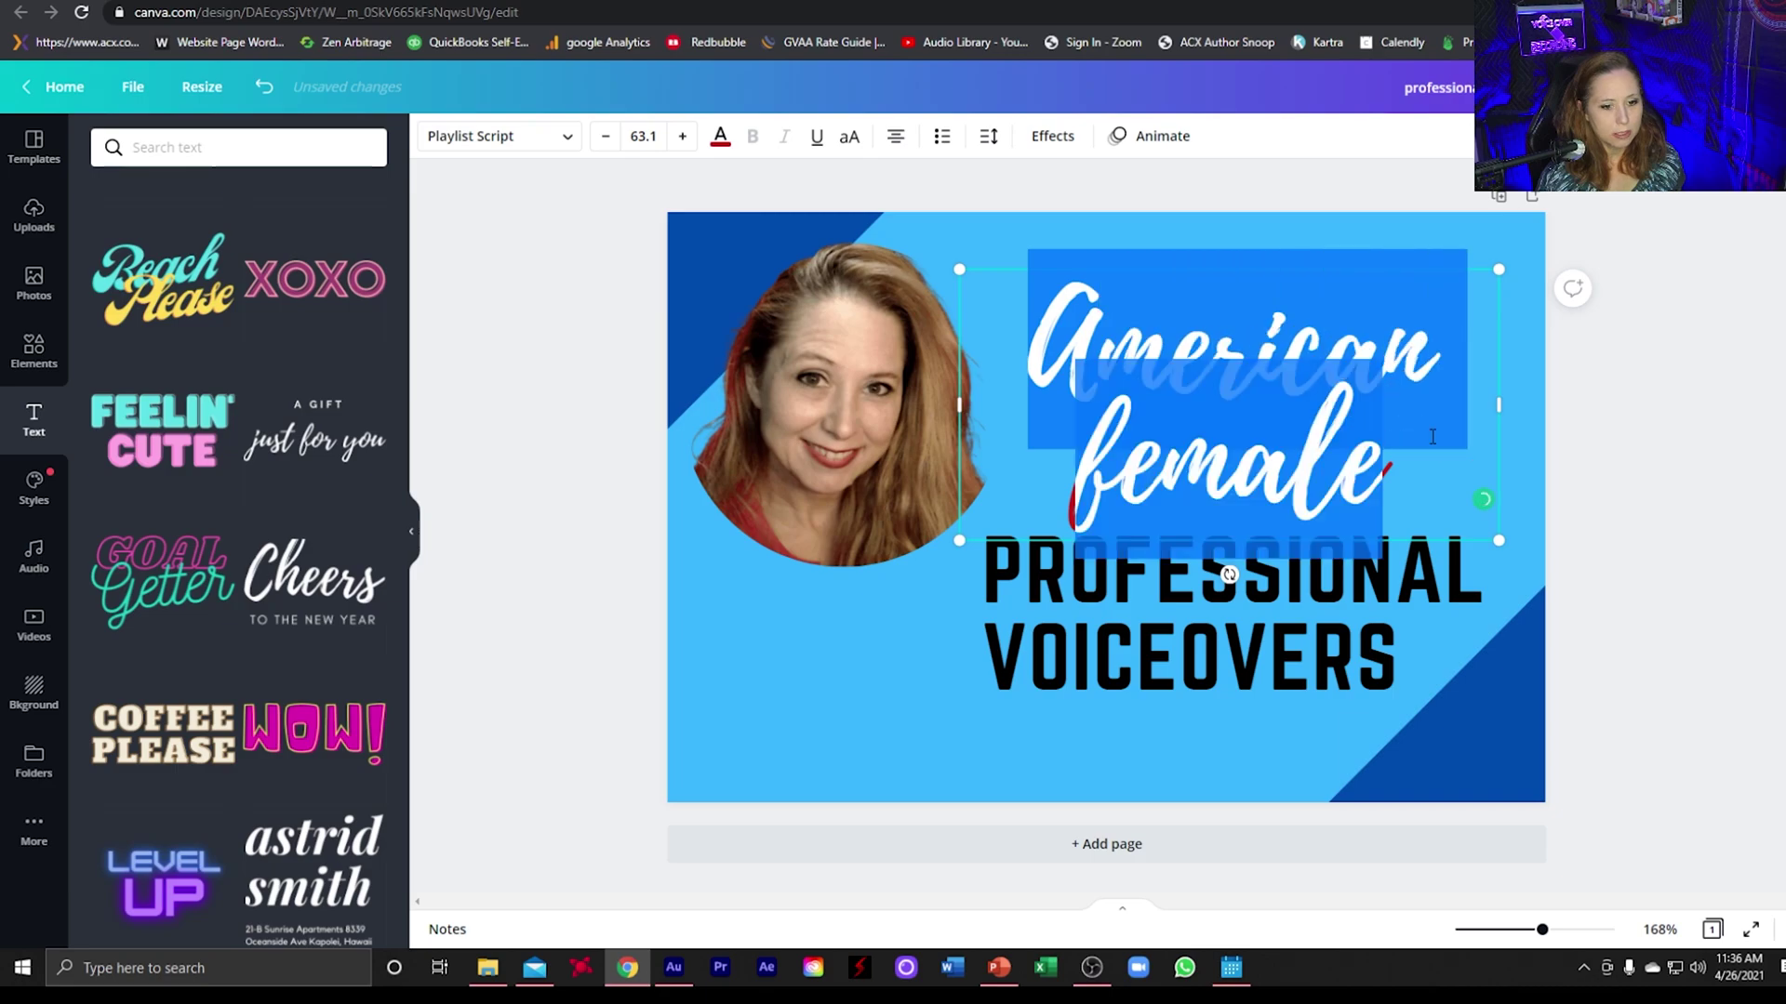
{"action": "left_click", "coordinate": [720, 136]}
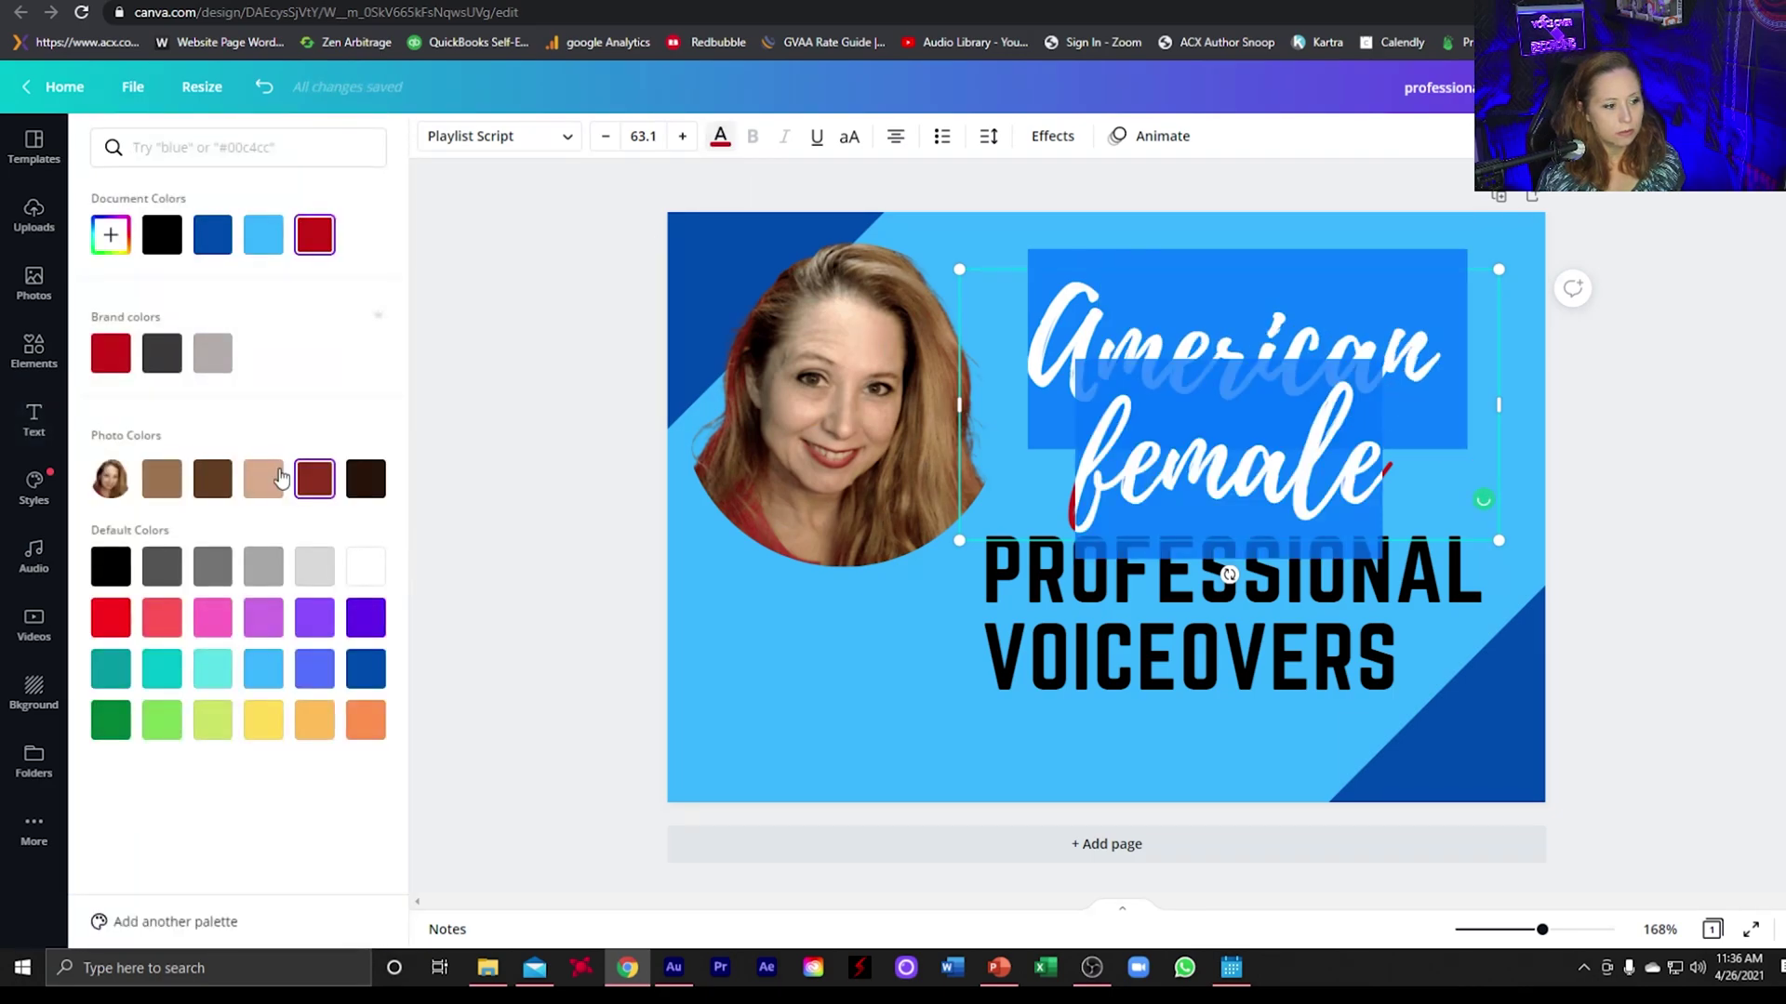
{"action": "left_click", "coordinate": [372, 577]}
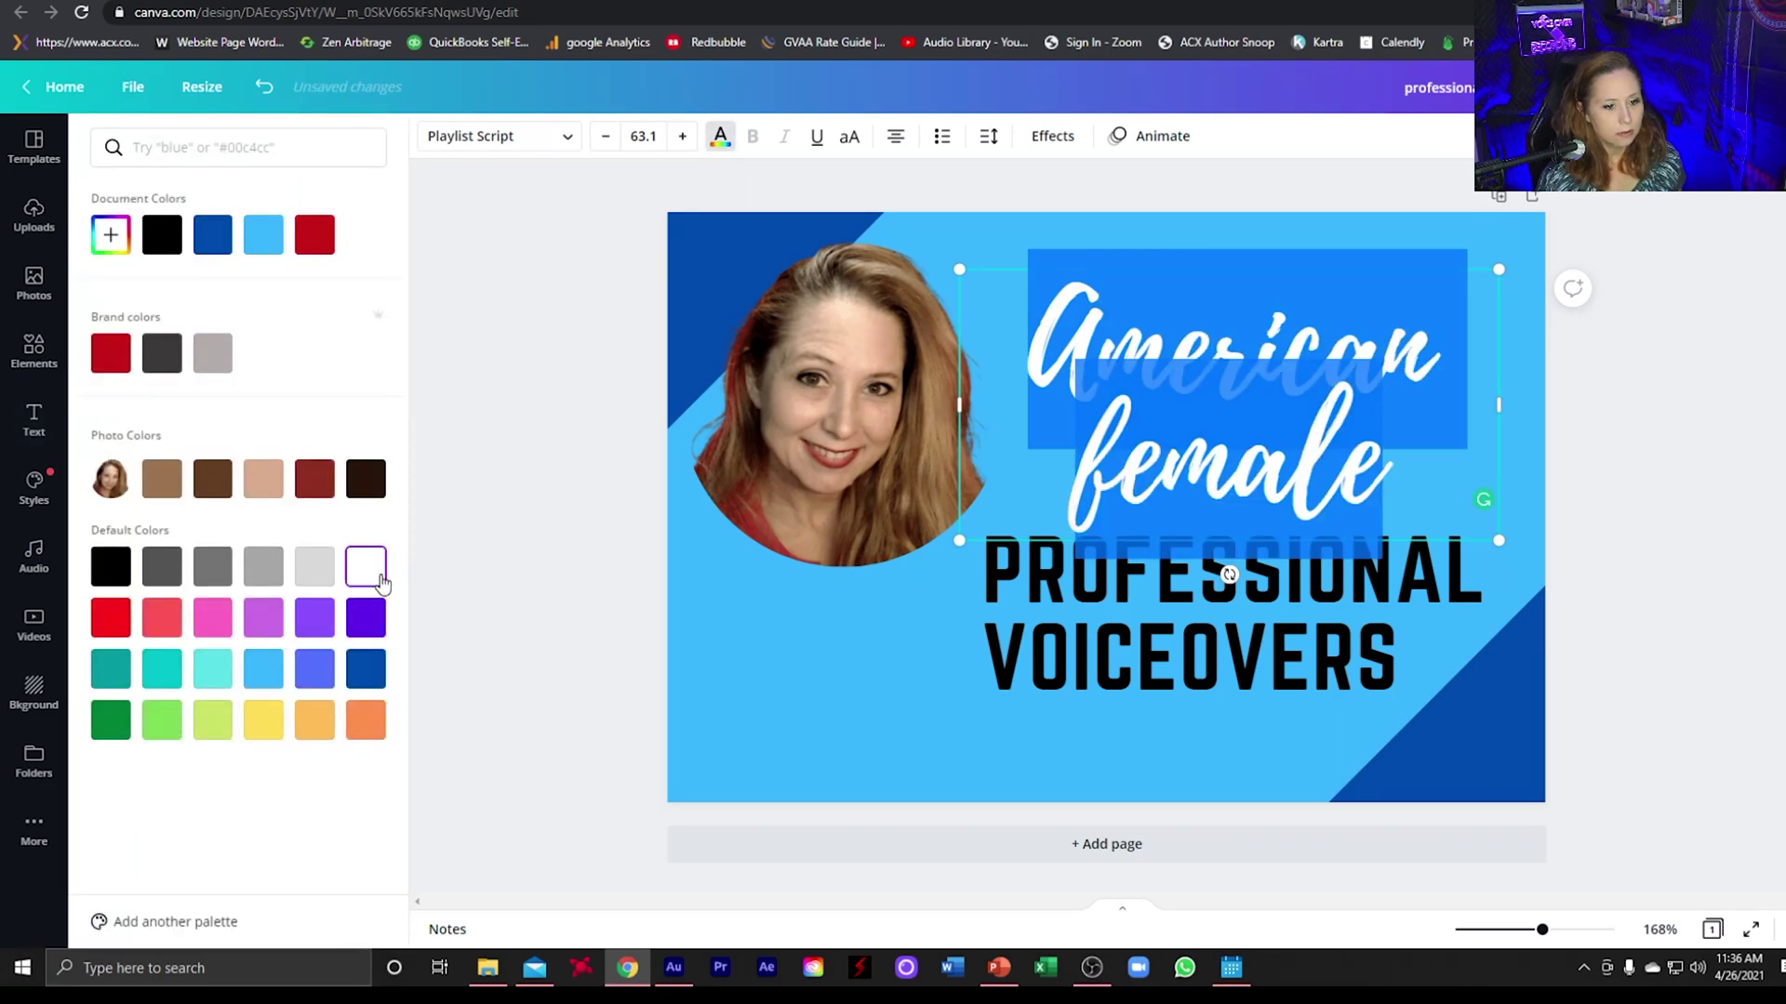
{"action": "left_click", "coordinate": [950, 696]}
{"action": "left_click_drag", "start_coordinate": [1118, 648], "coordinate": [1146, 651]}
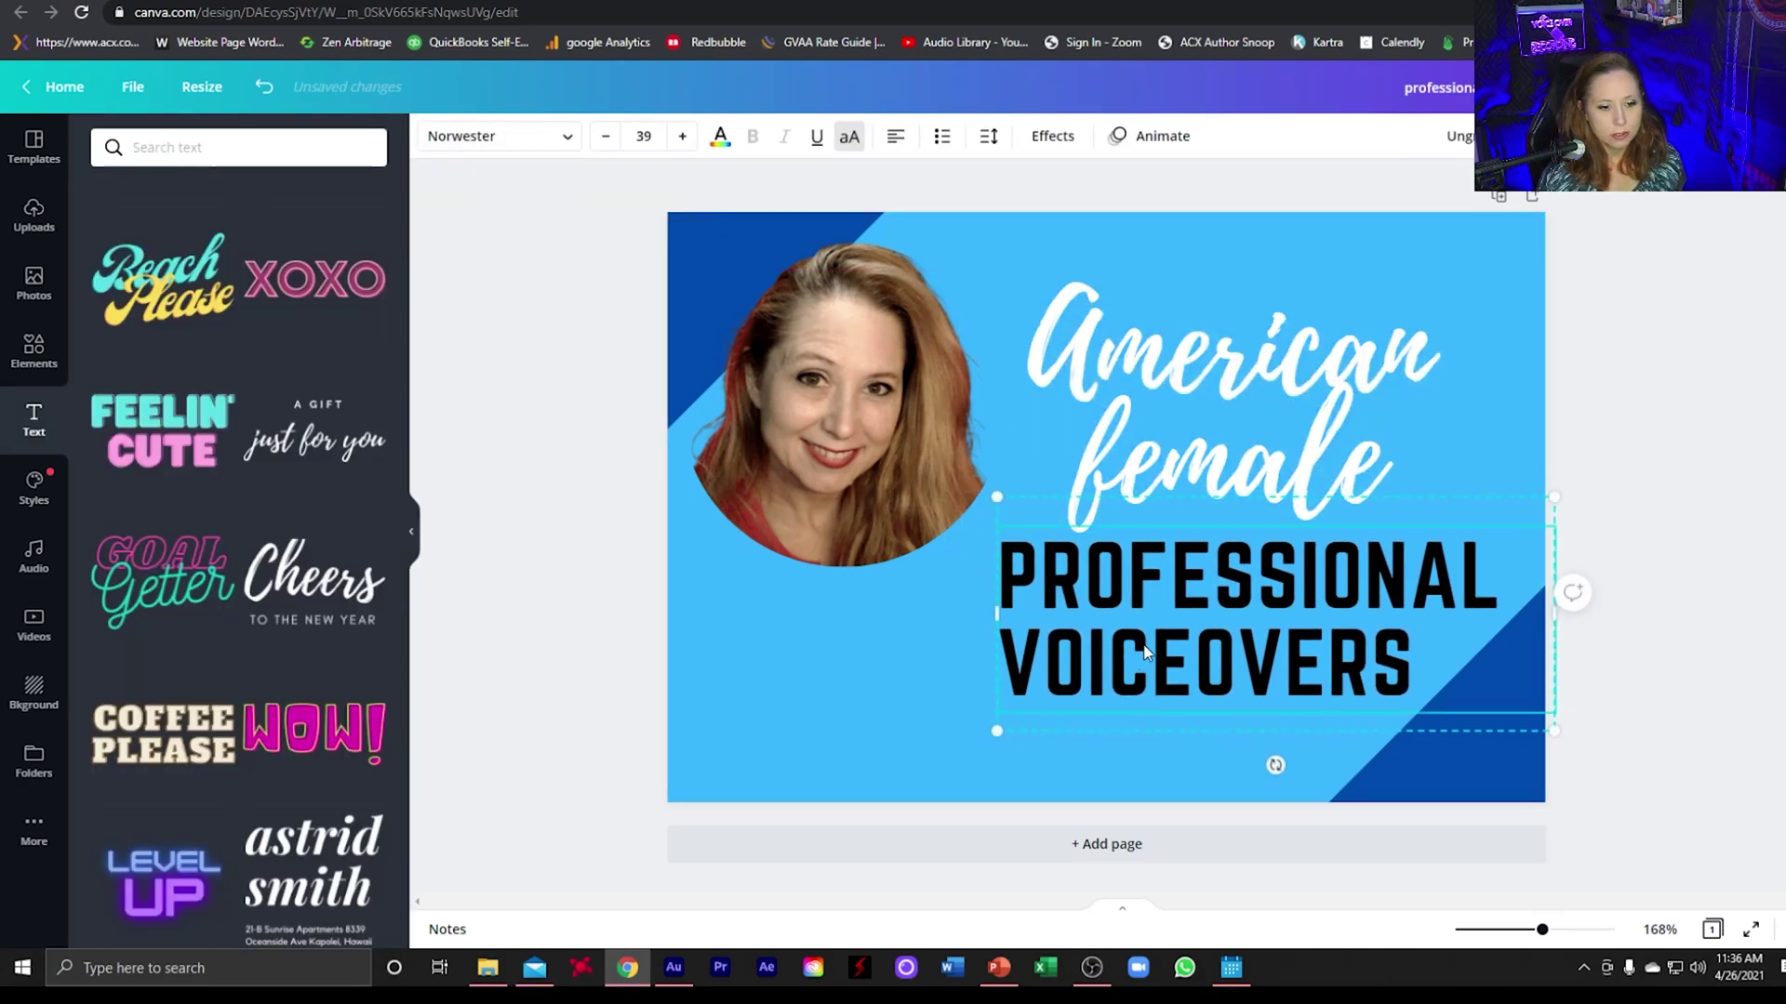
Shift PROFESSIONAL VOICEOVERS left under the headline and centre-align its lines
{"action": "left_click", "coordinate": [917, 714]}
{"action": "left_click_drag", "start_coordinate": [1268, 679], "coordinate": [1221, 681]}
{"action": "left_click", "coordinate": [1221, 682]}
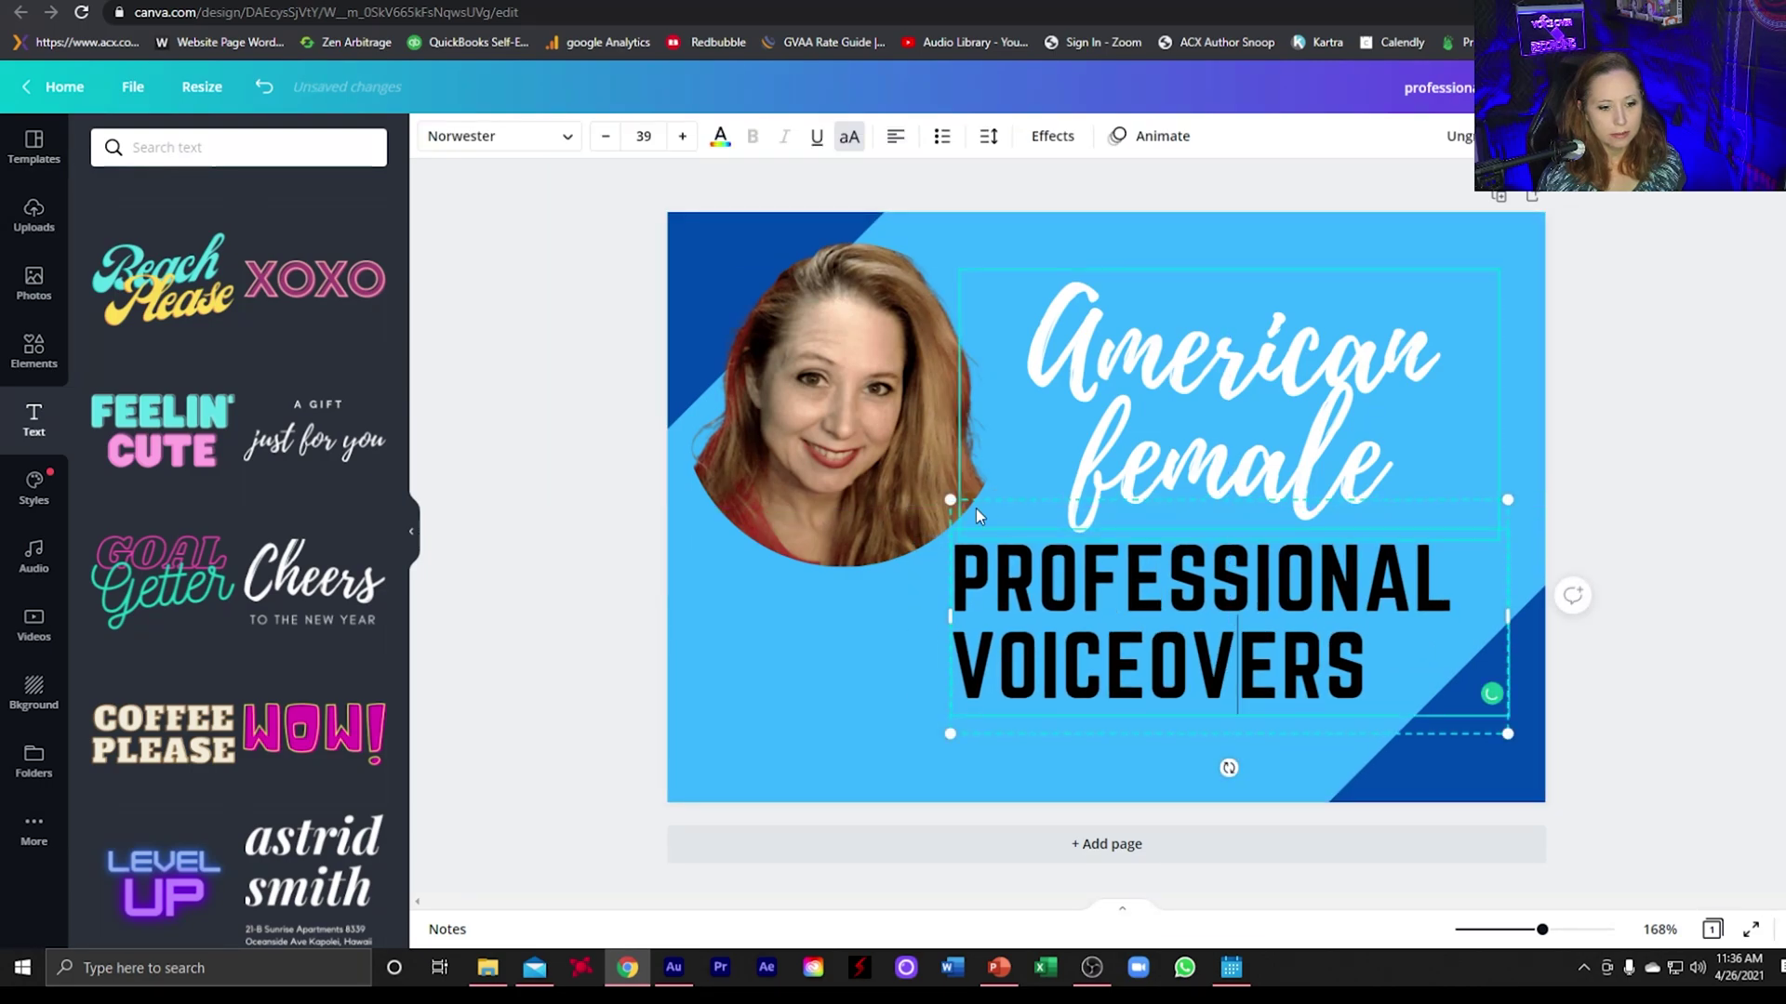
{"action": "left_click", "coordinate": [894, 135]}
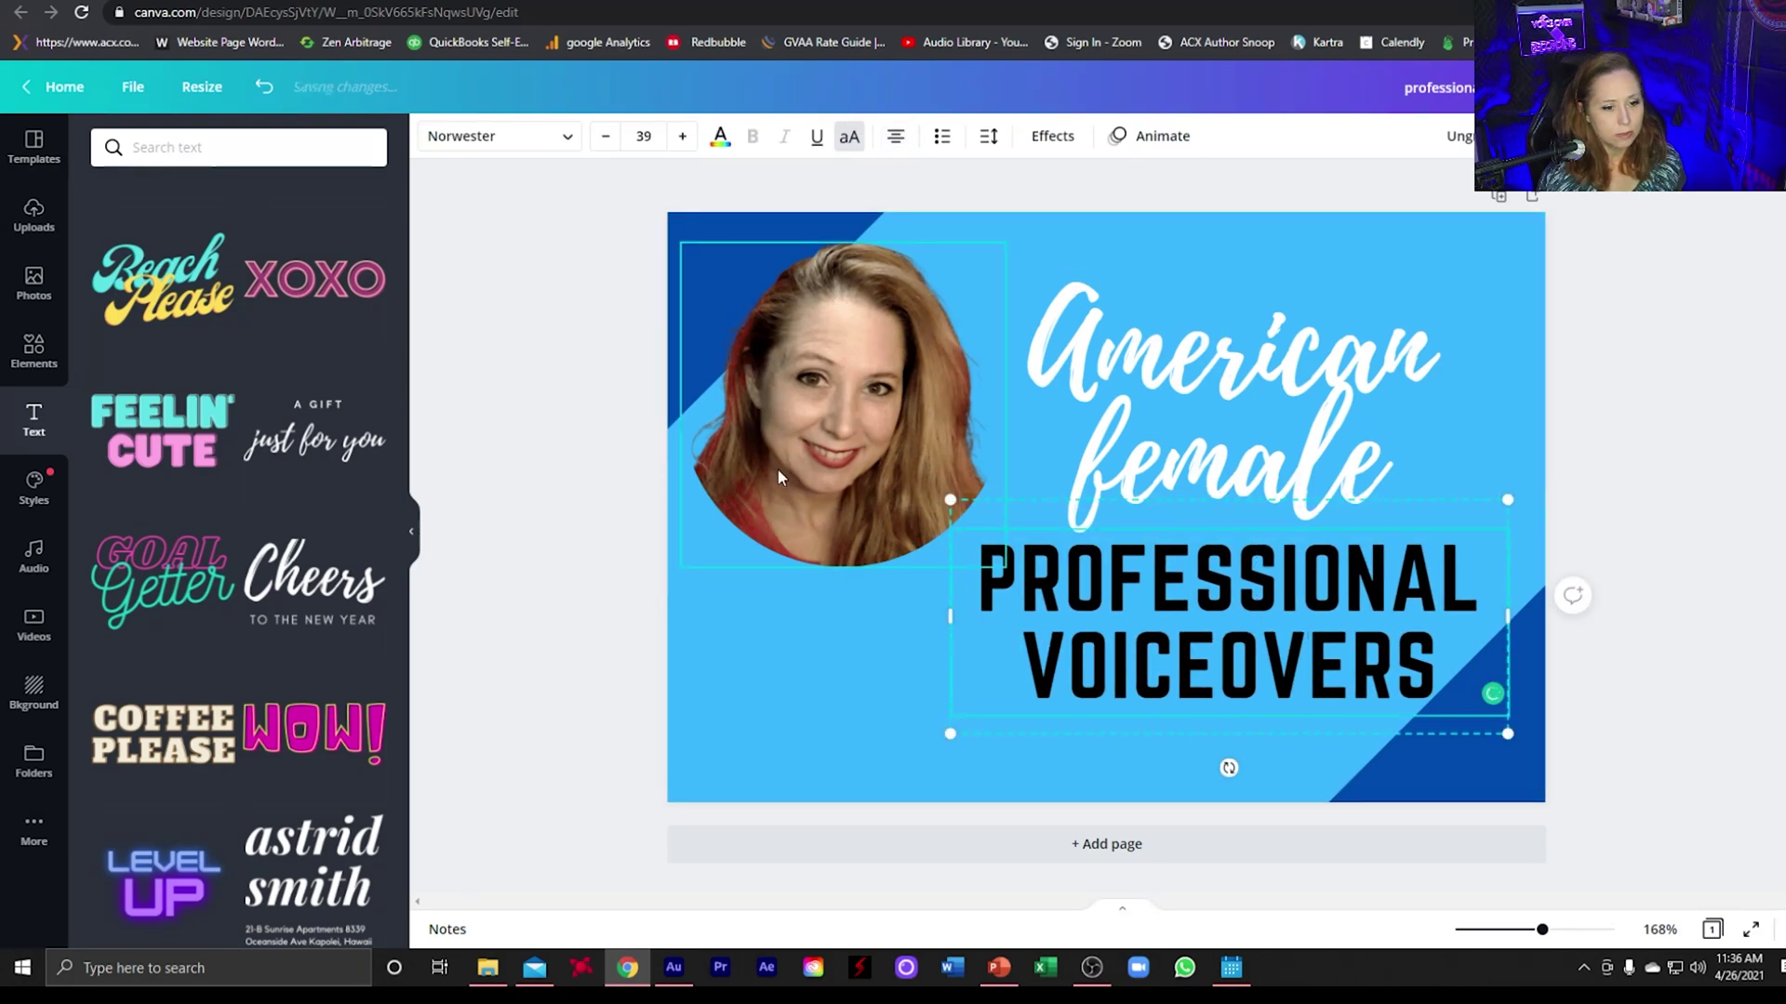
Give the PROFESSIONAL VOICEOVERS text a dark blue drop shadow
{"action": "key", "text": "ctrl+a"}
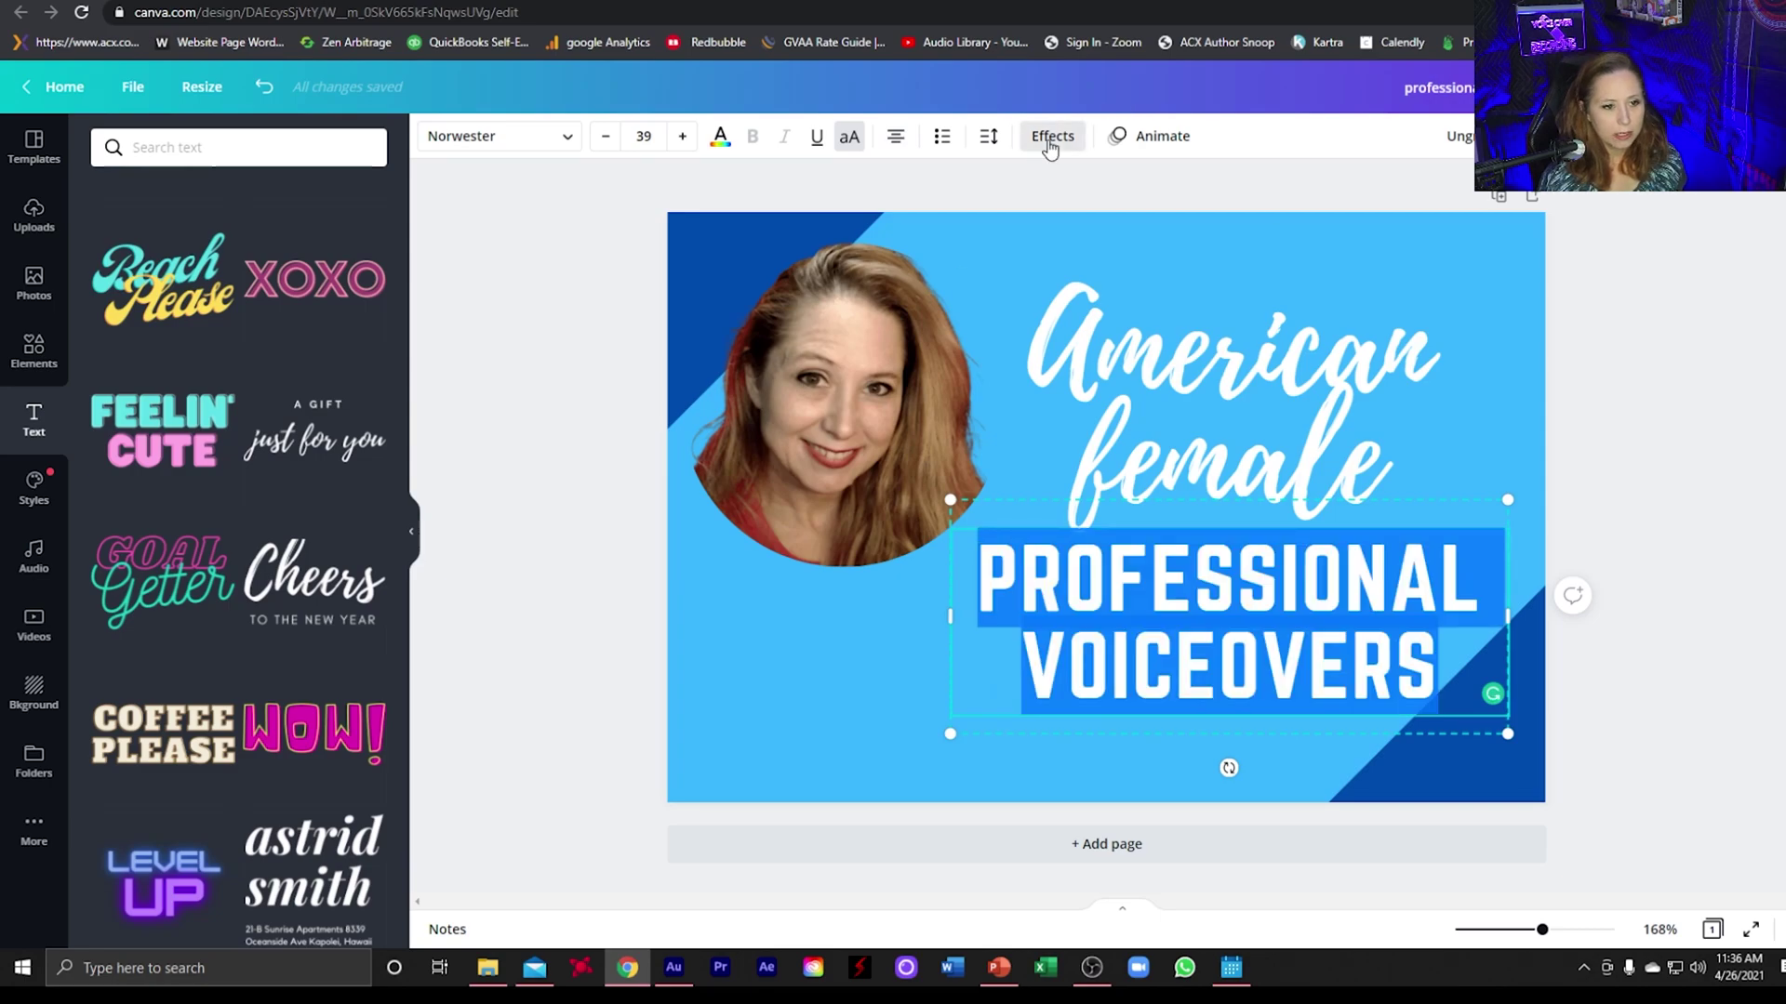
{"action": "left_click", "coordinate": [1051, 135]}
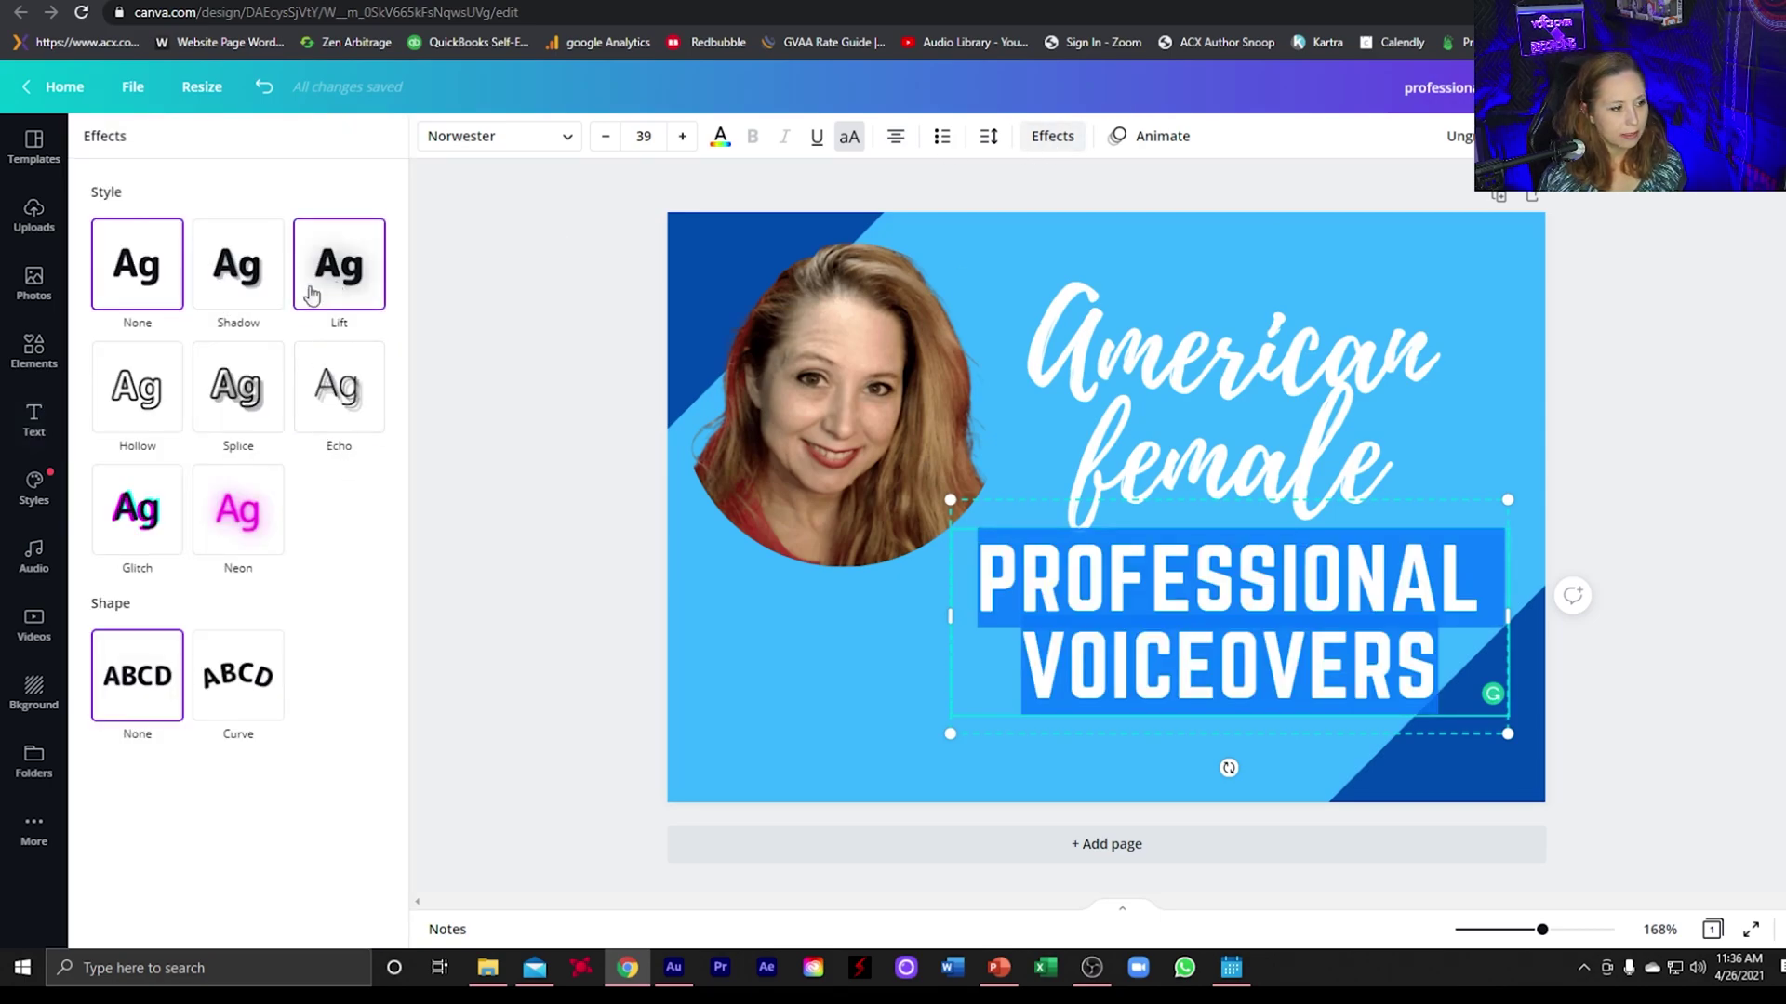
{"action": "left_click", "coordinate": [251, 281]}
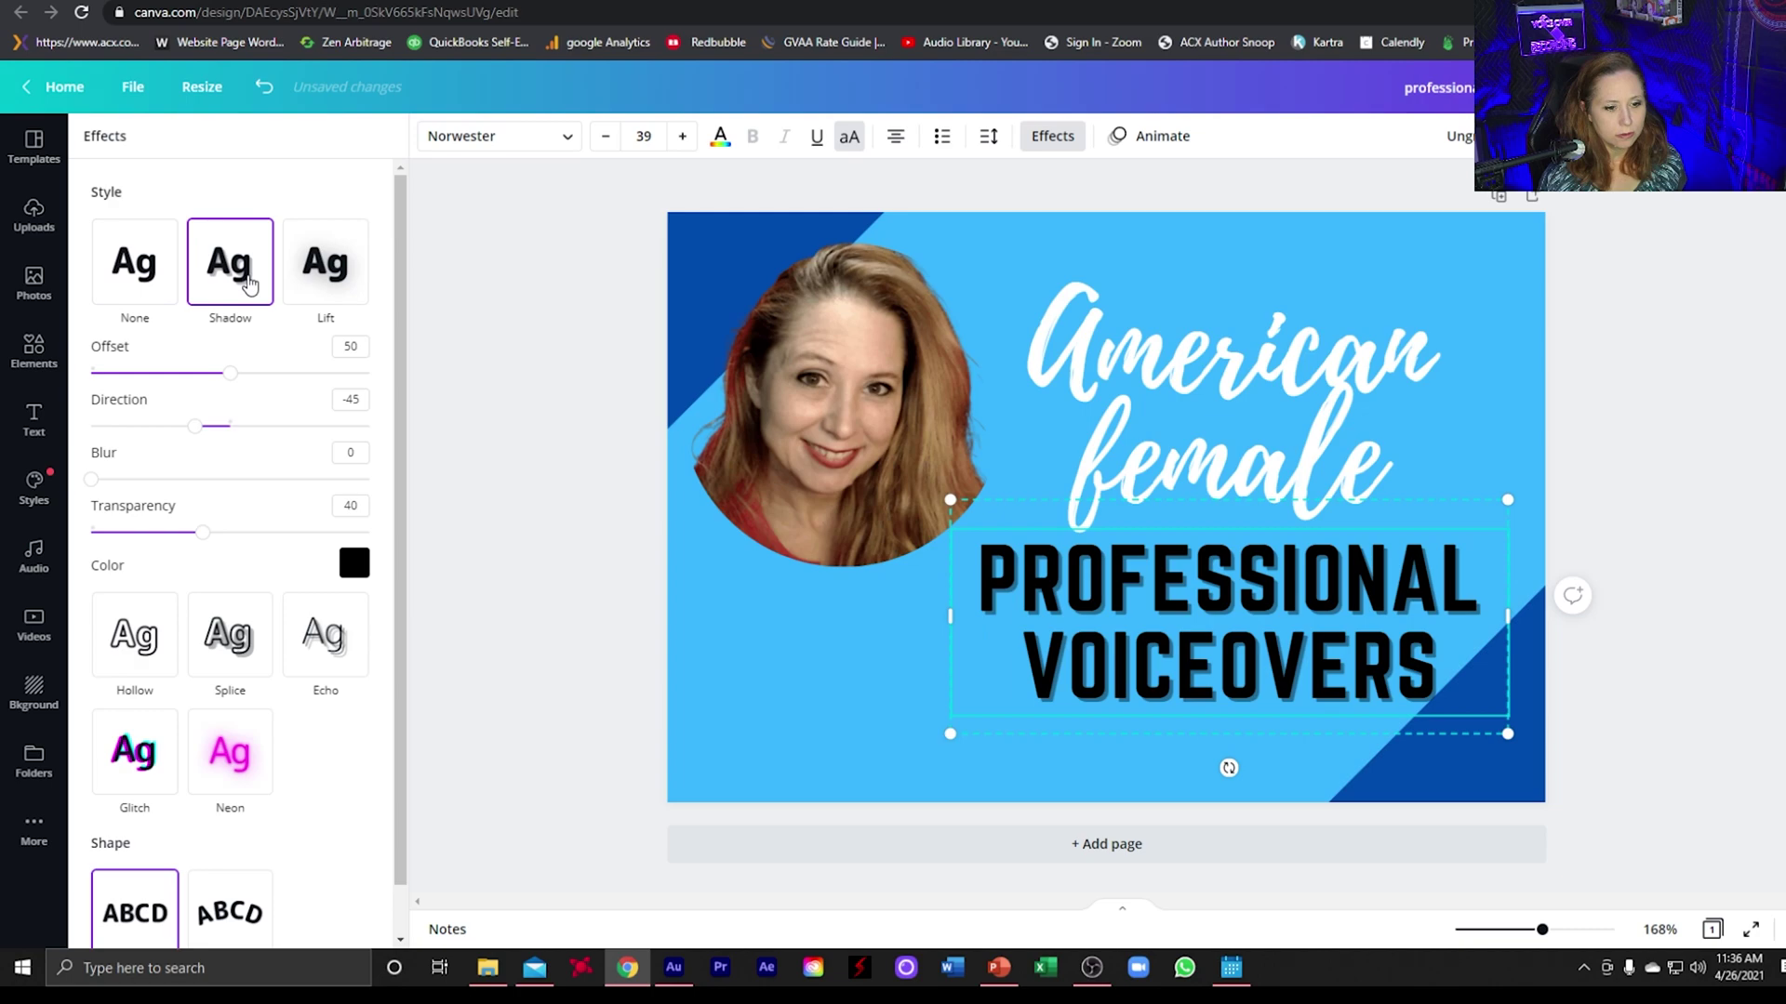
{"action": "left_click", "coordinate": [354, 564]}
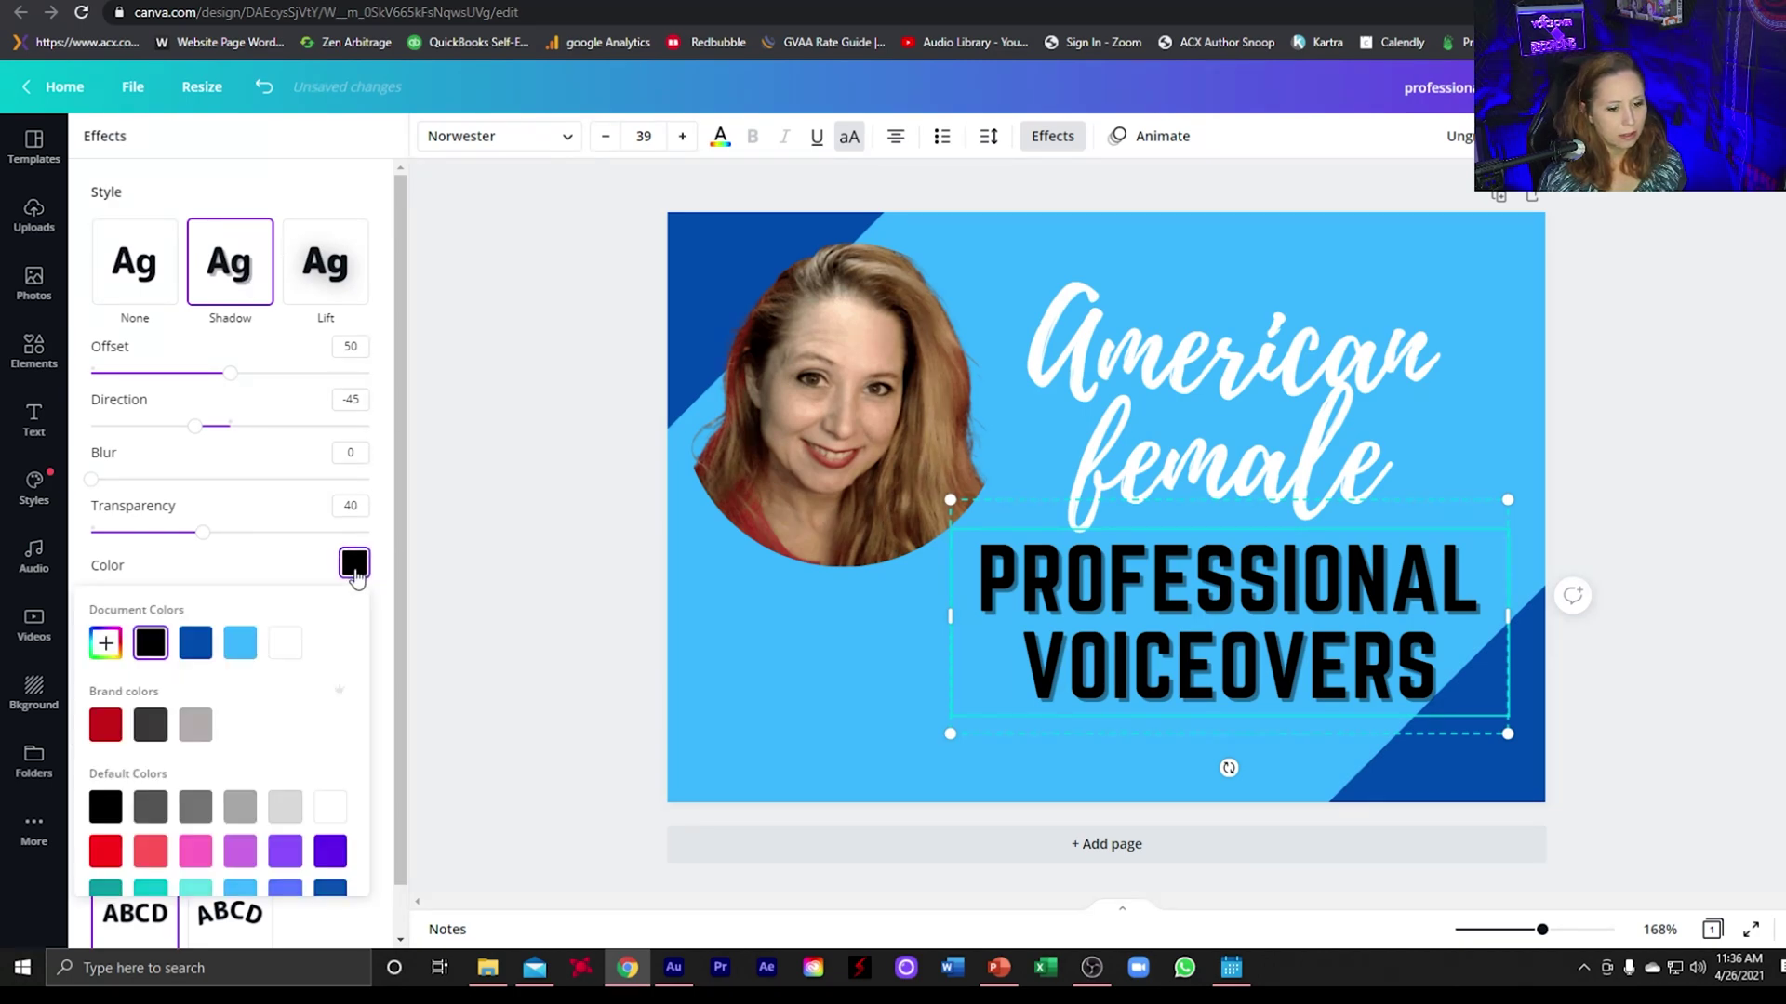
{"action": "left_click", "coordinate": [197, 643]}
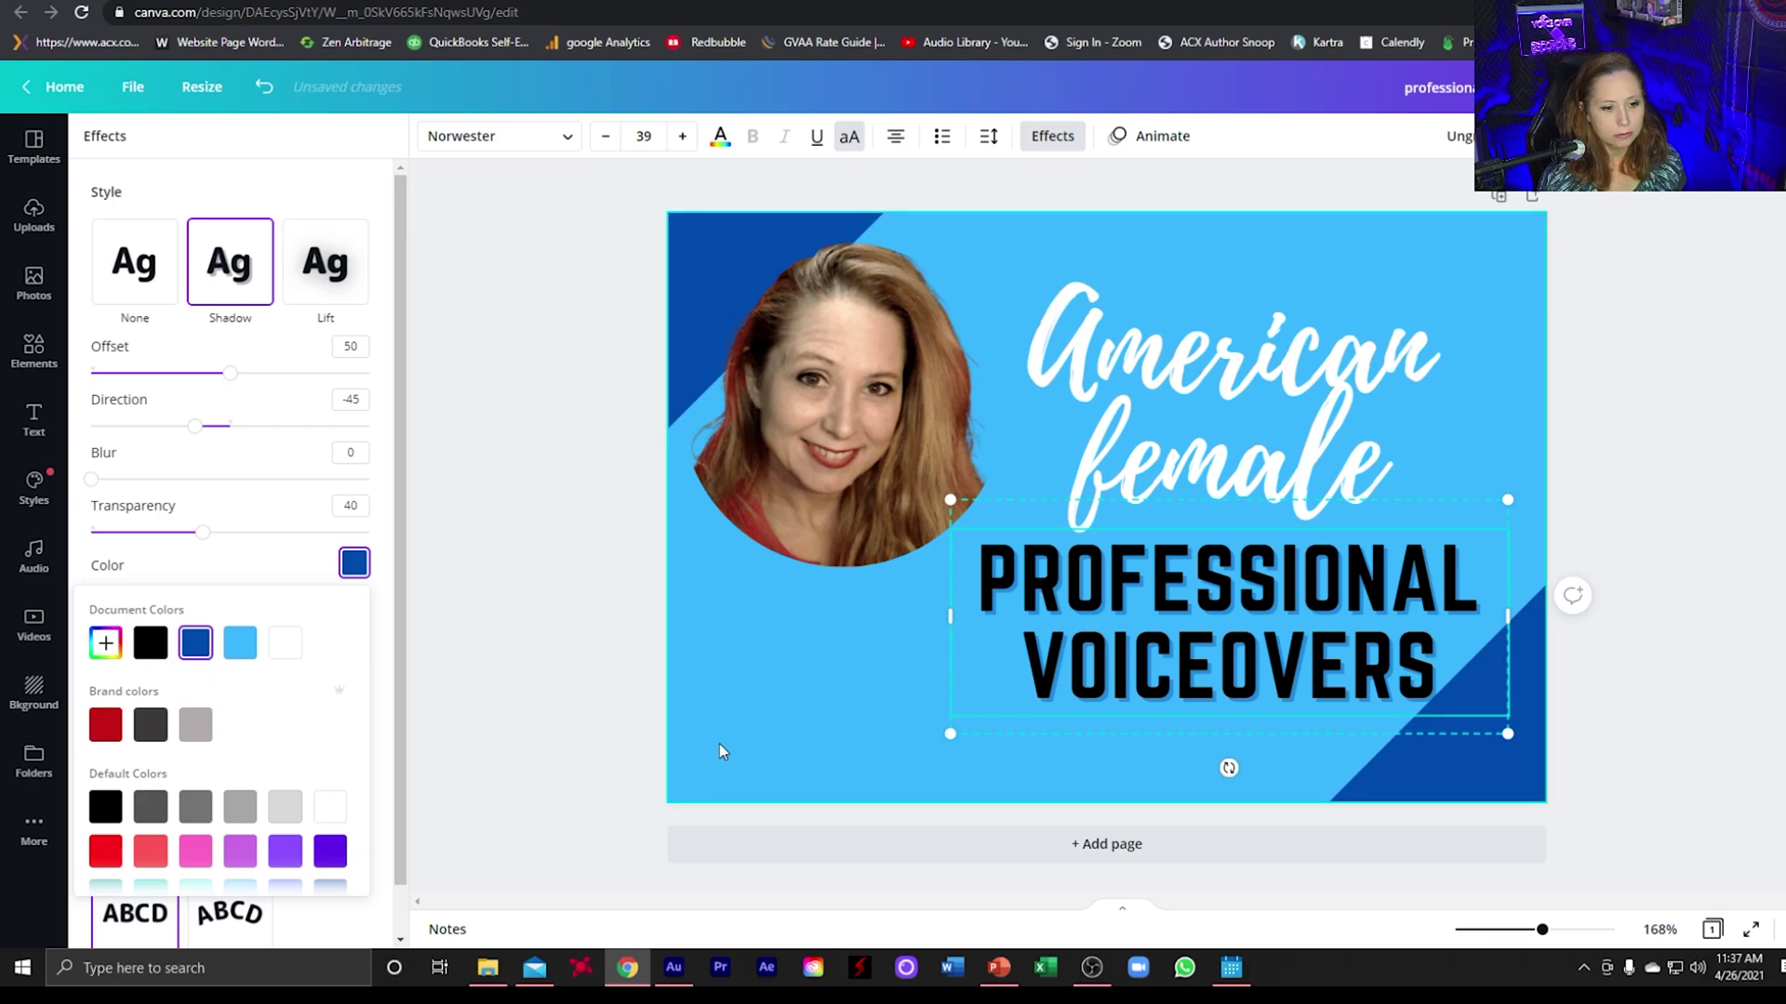
{"action": "left_click", "coordinate": [1247, 655]}
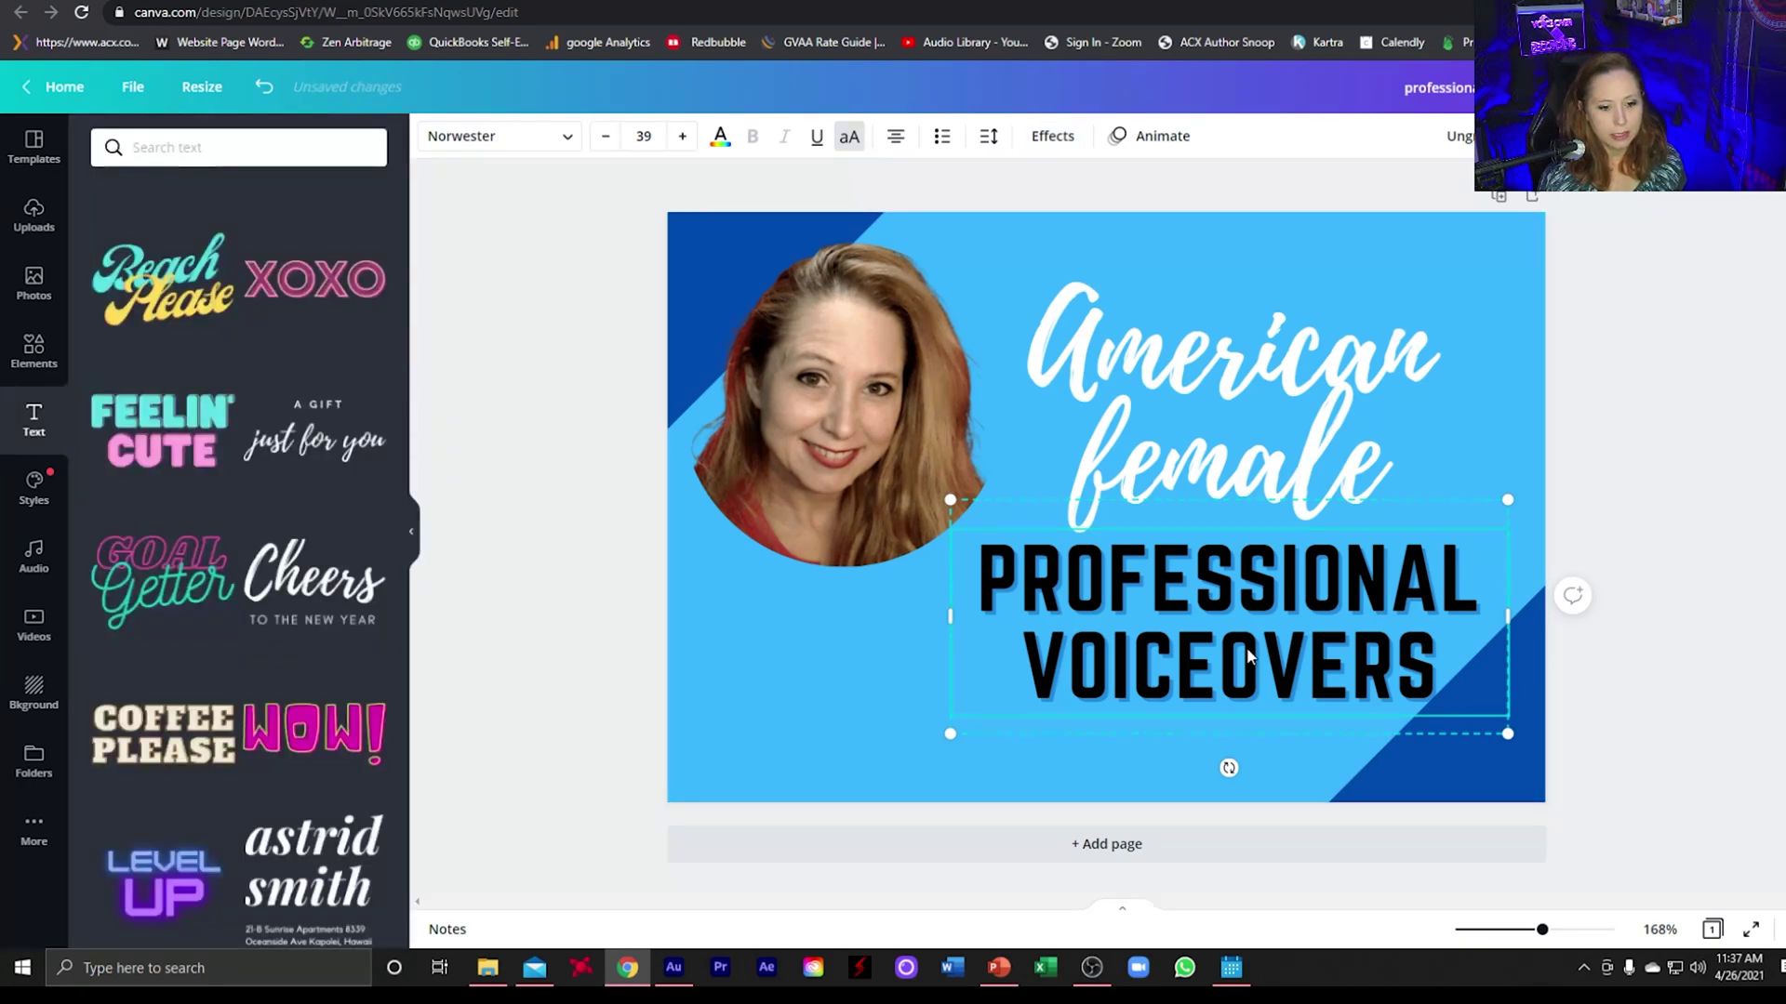
Apply the Lift effect to the American female text and nudge it slightly higher
{"action": "left_click", "coordinate": [1185, 414]}
{"action": "left_click", "coordinate": [1059, 139]}
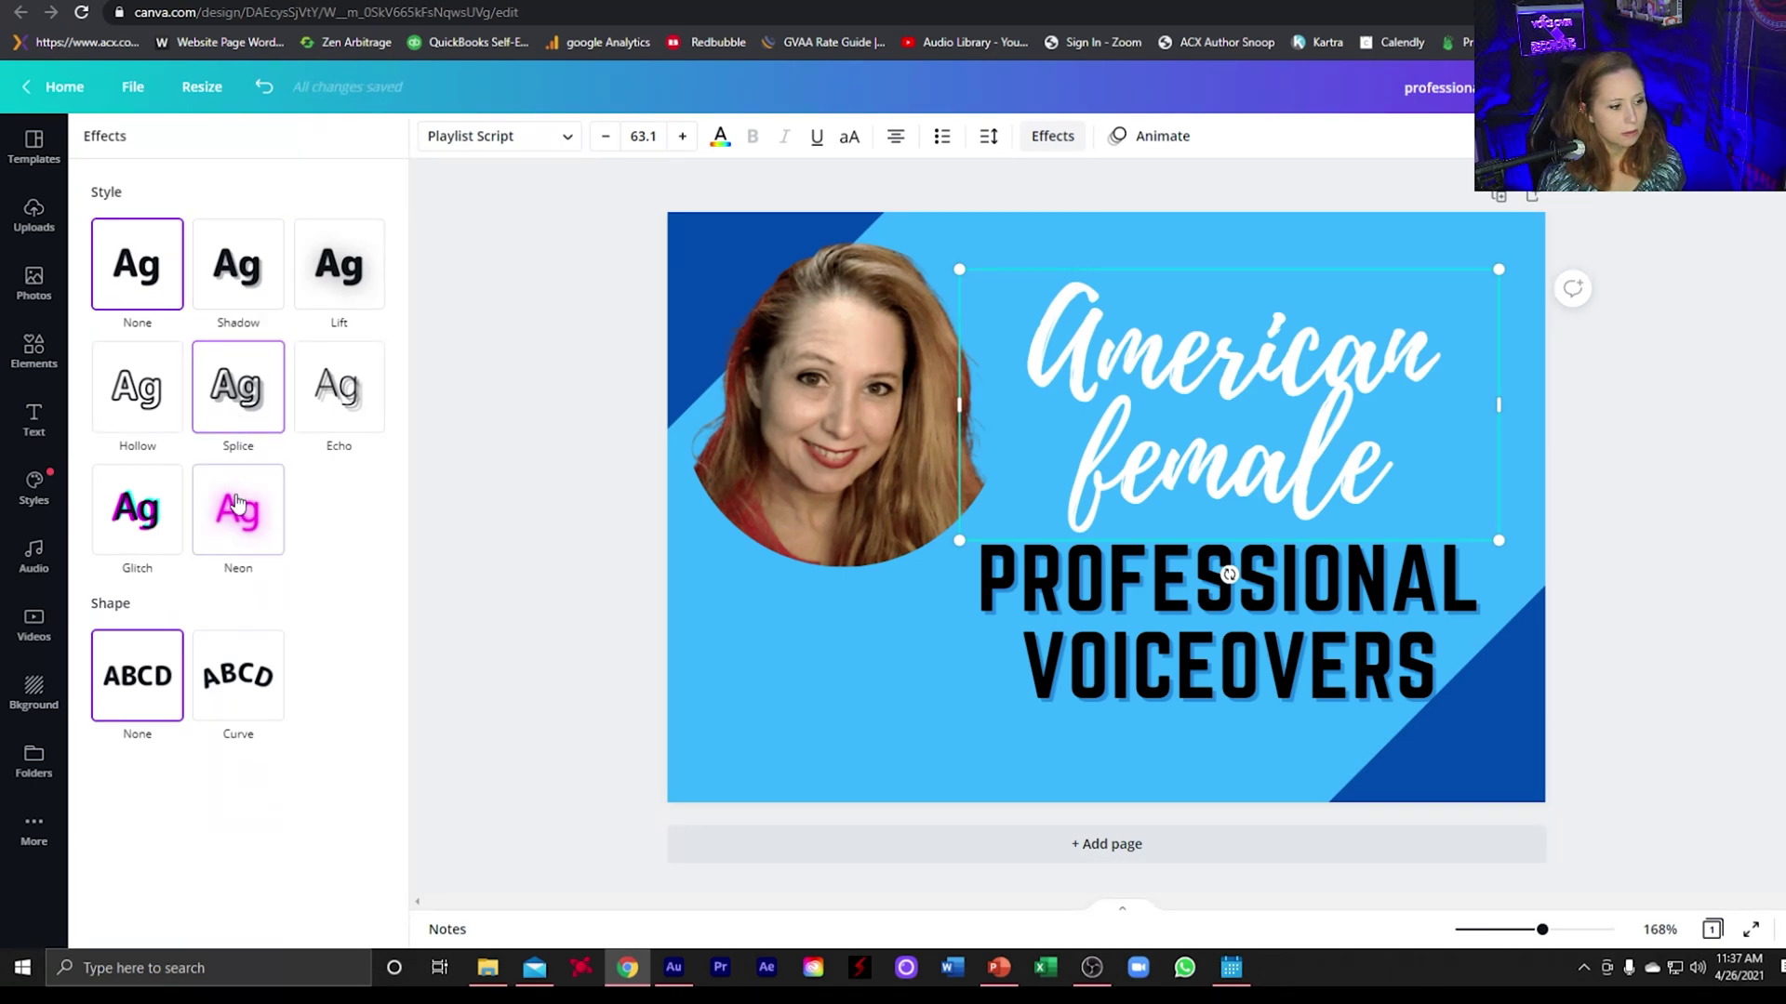
{"action": "left_click", "coordinate": [341, 295]}
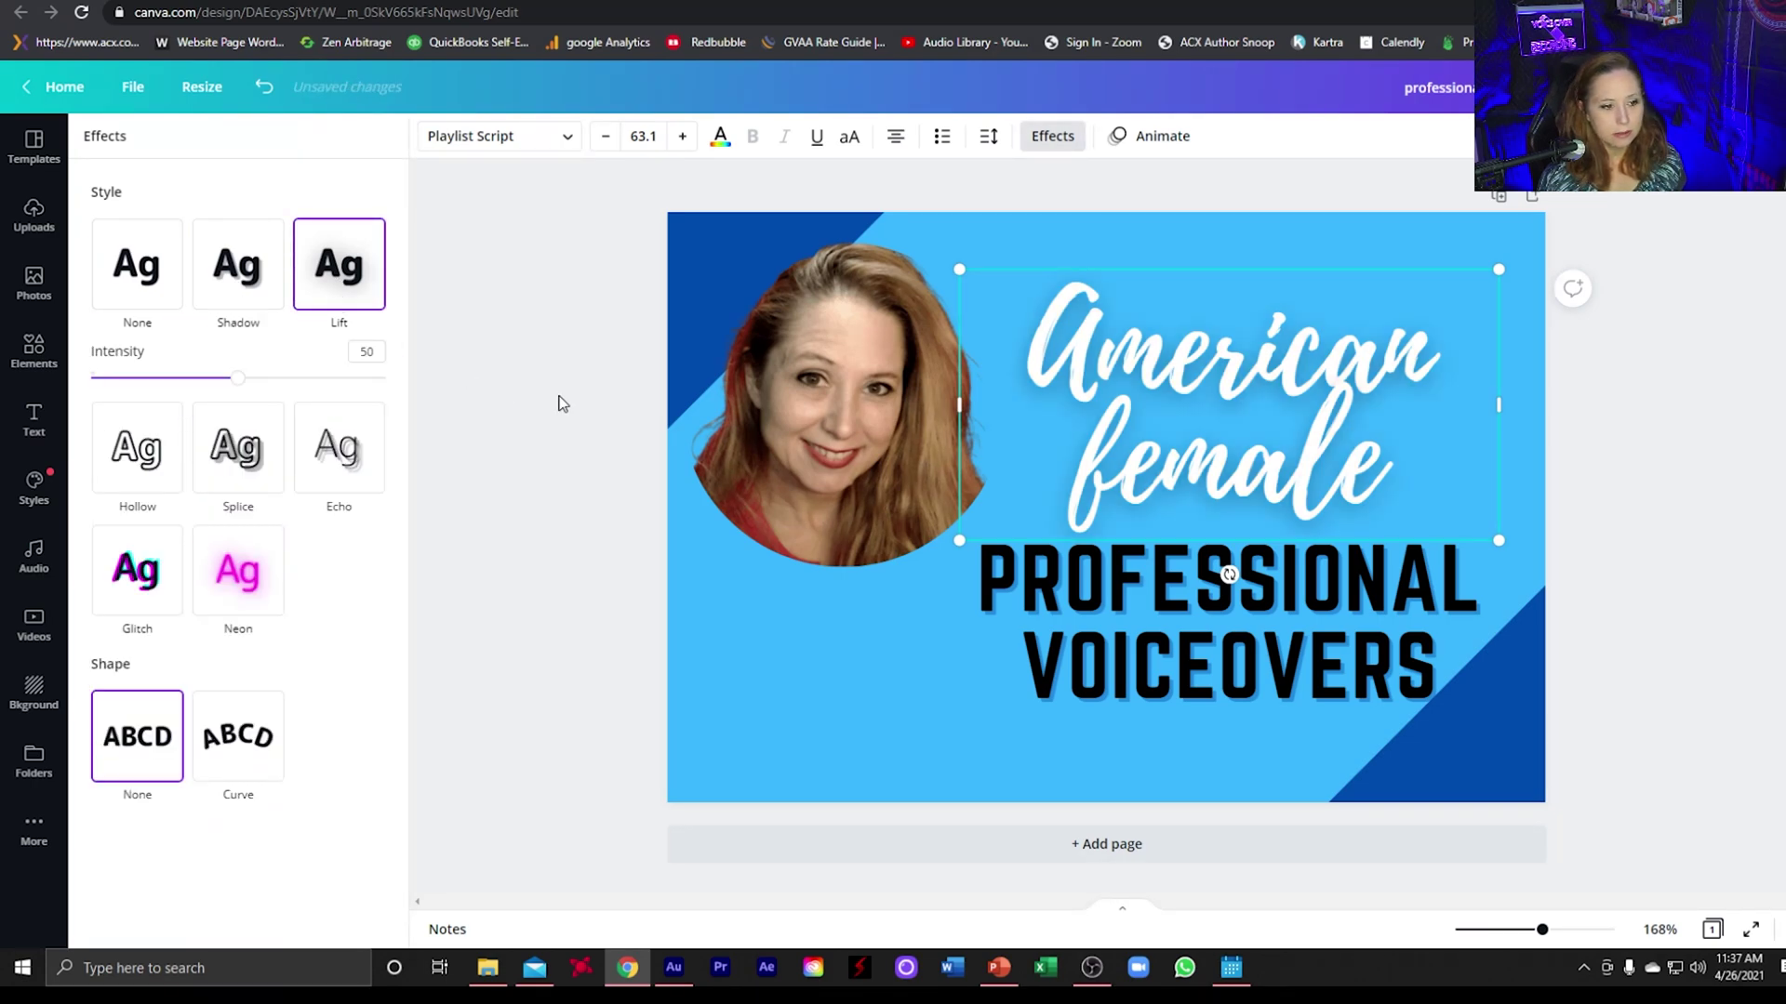
{"action": "key", "text": "Escape"}
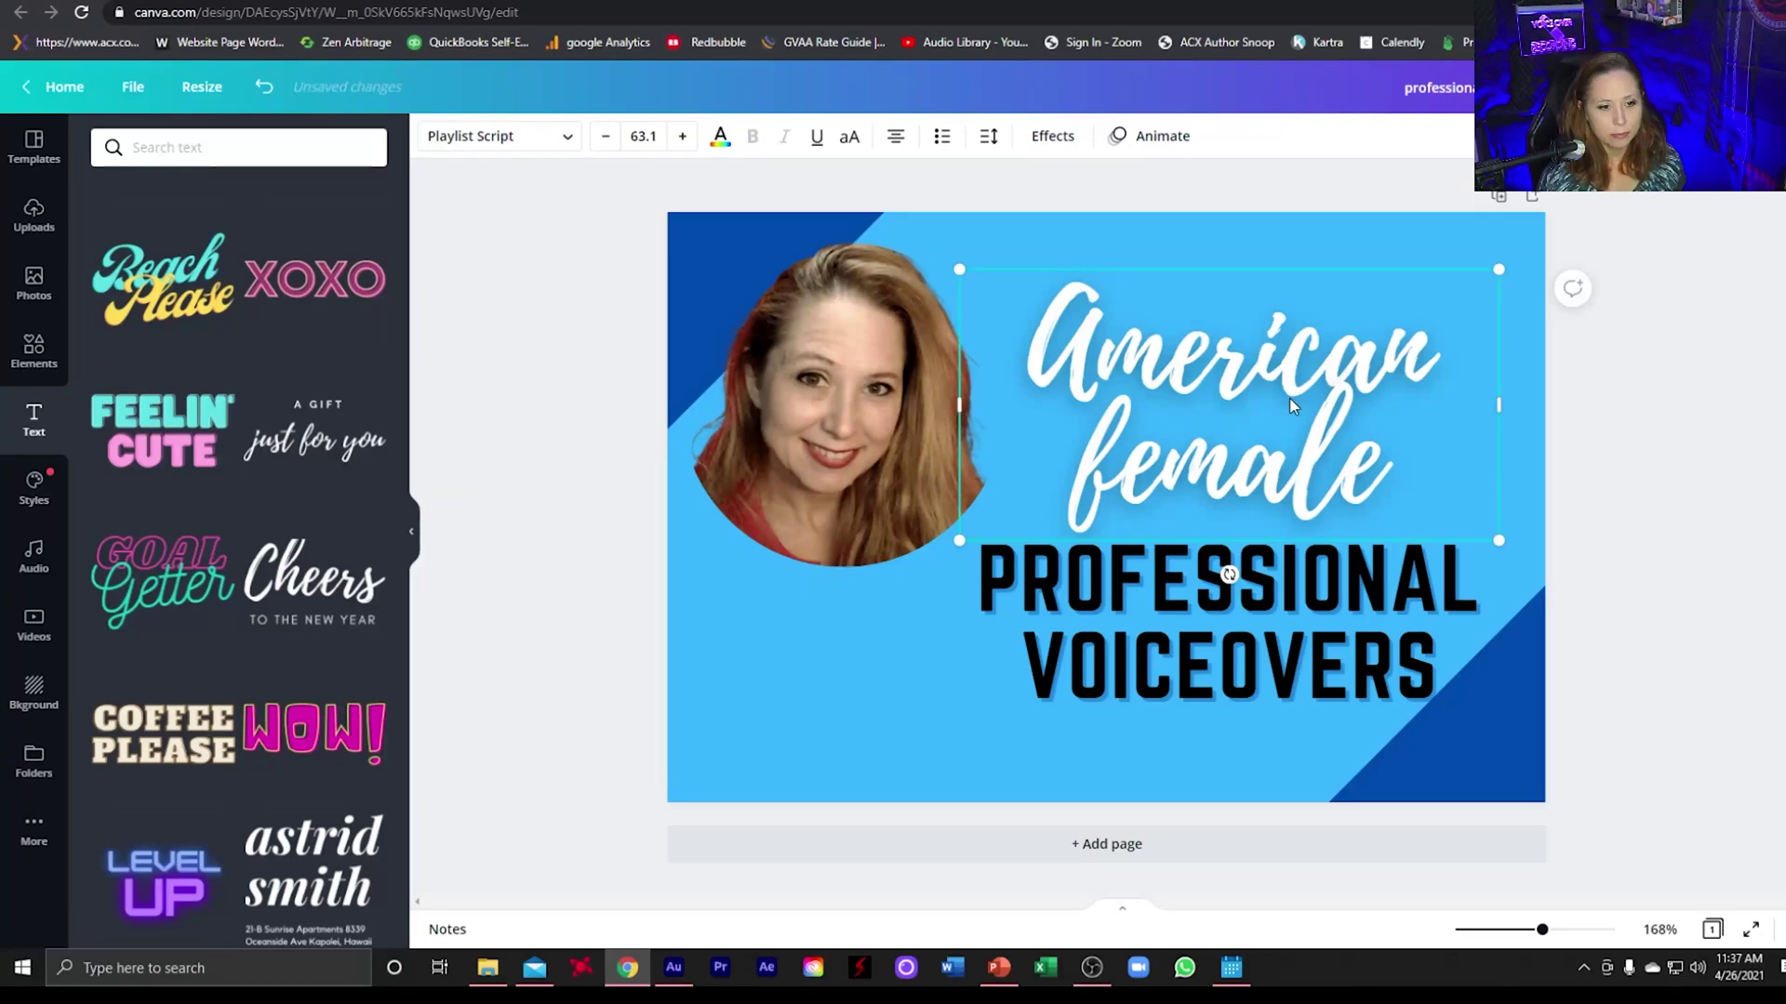
{"action": "left_click_drag", "start_coordinate": [1244, 390], "coordinate": [1242, 383]}
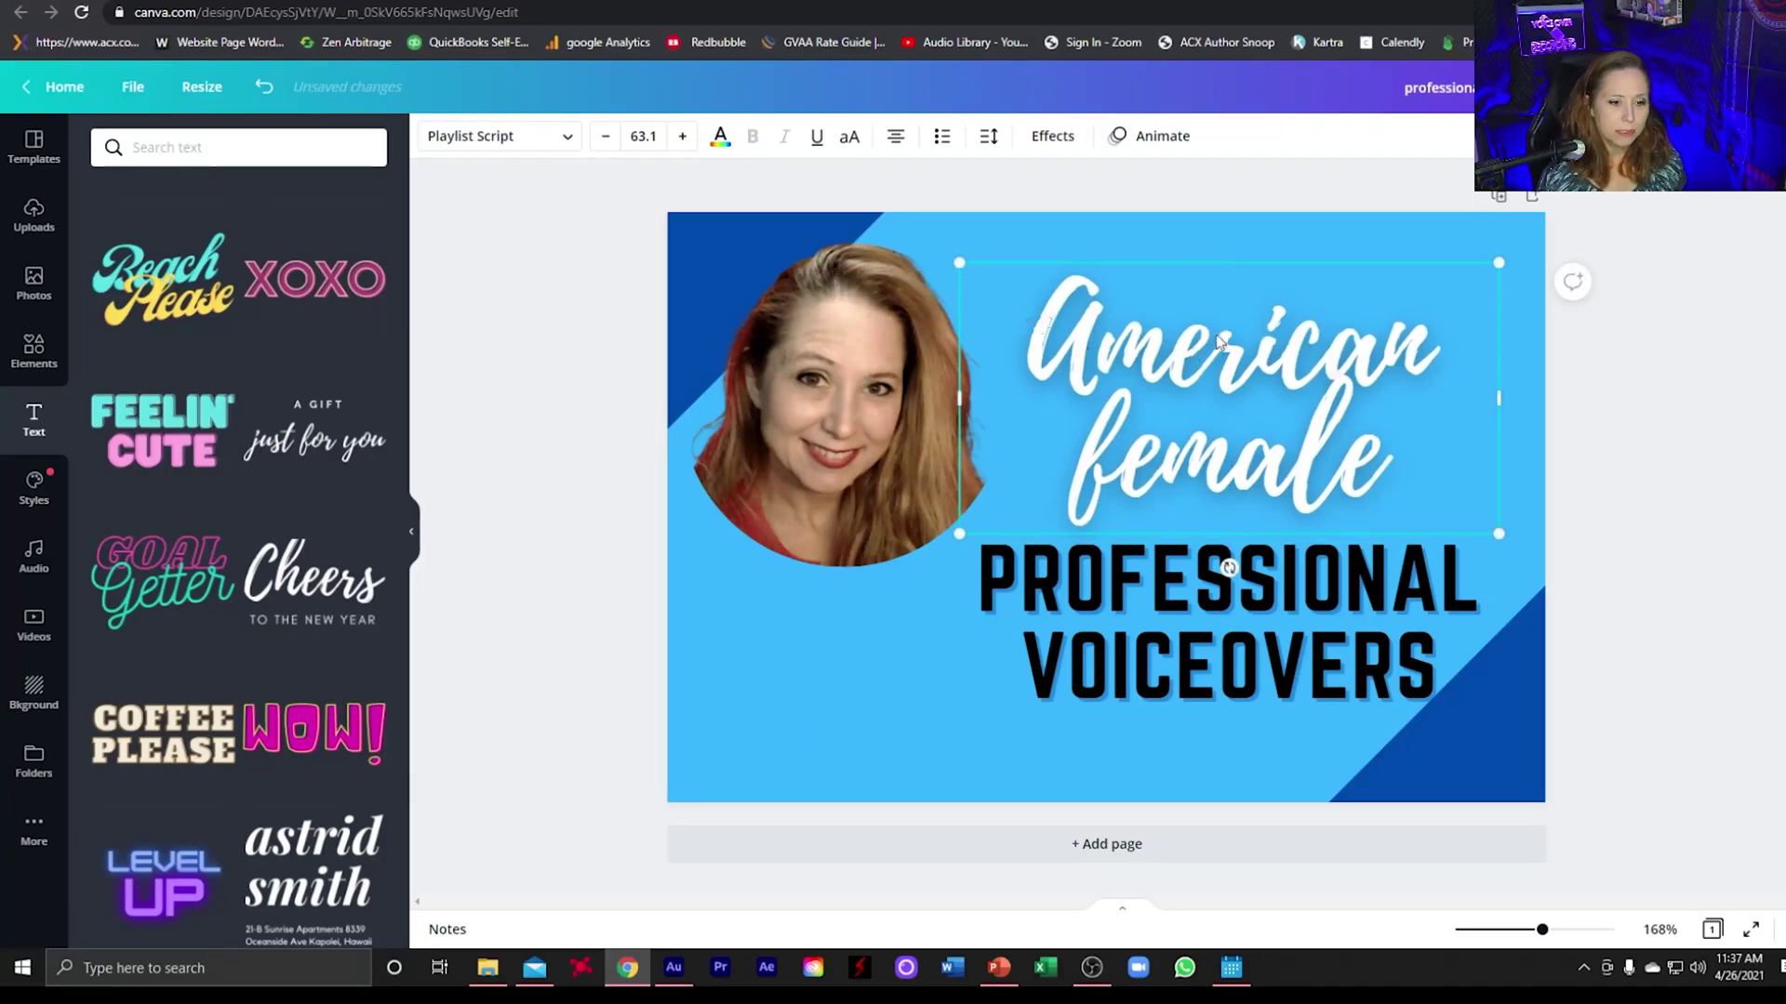
{"action": "left_click", "coordinate": [1037, 333]}
{"action": "left_click_drag", "start_coordinate": [1037, 333], "coordinate": [1435, 461]}
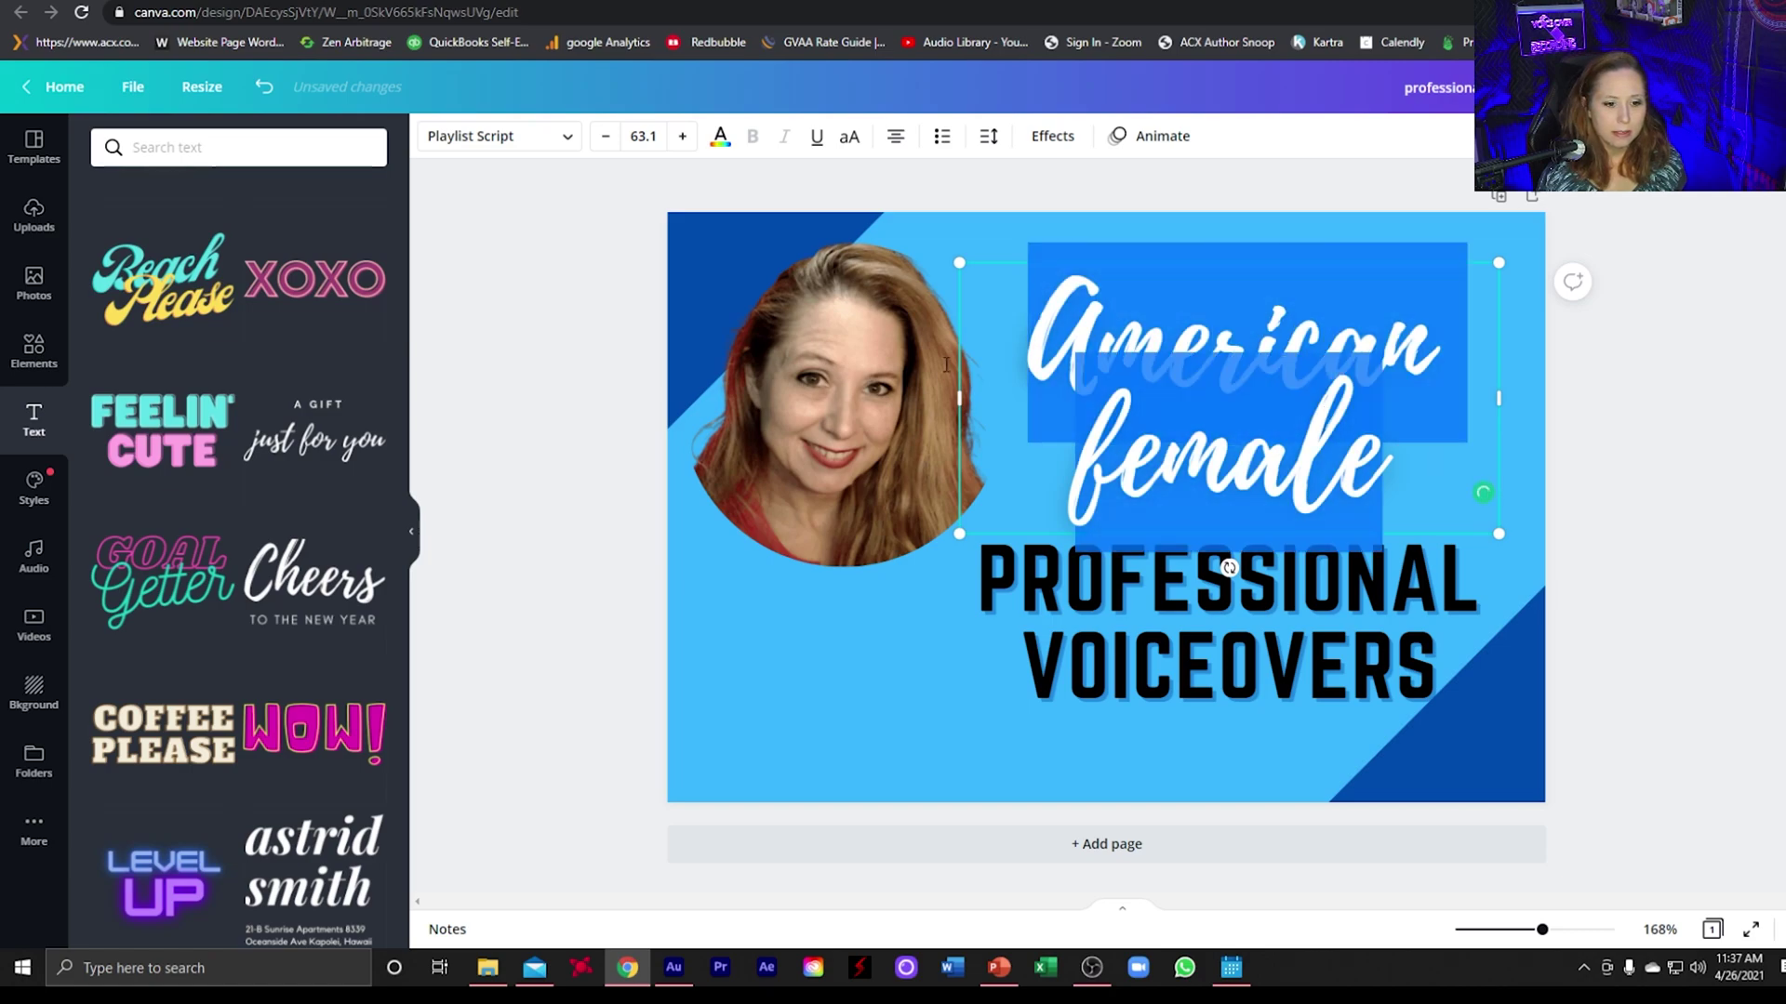
Switch American Female to the Afrah font and capitalize the F of Female
{"action": "left_click", "coordinate": [556, 147]}
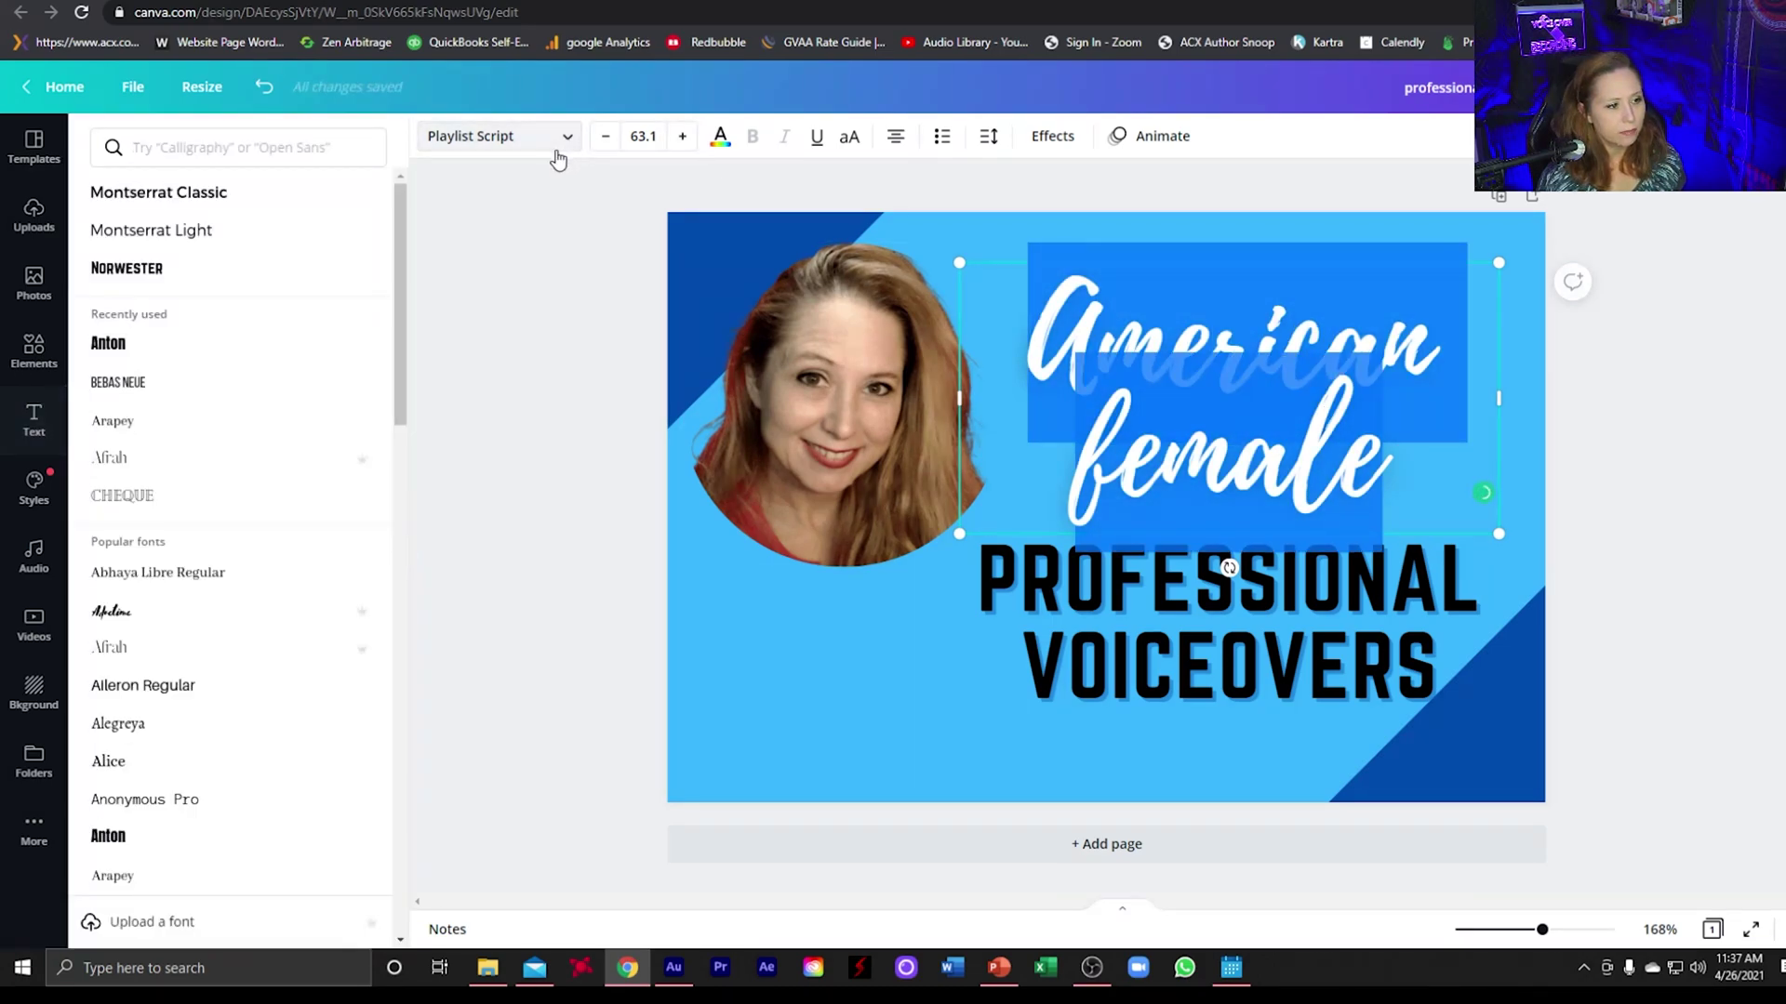
{"action": "left_click", "coordinate": [112, 469]}
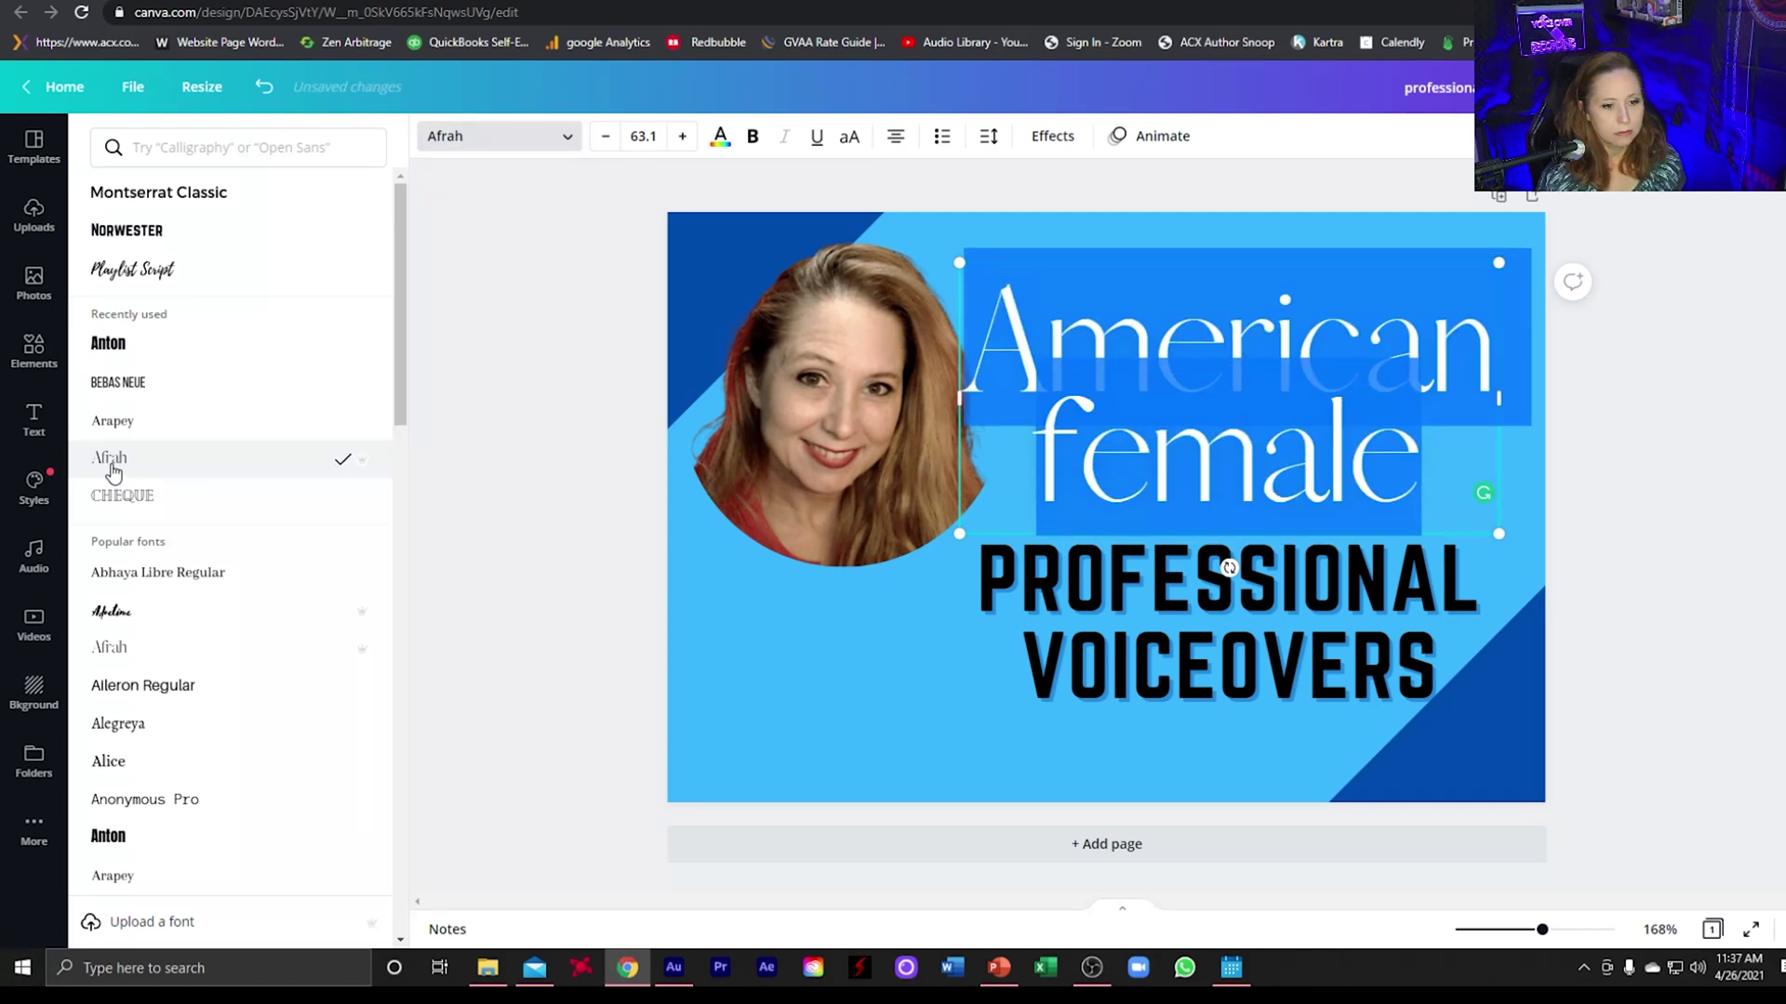
{"action": "left_click", "coordinate": [1114, 451]}
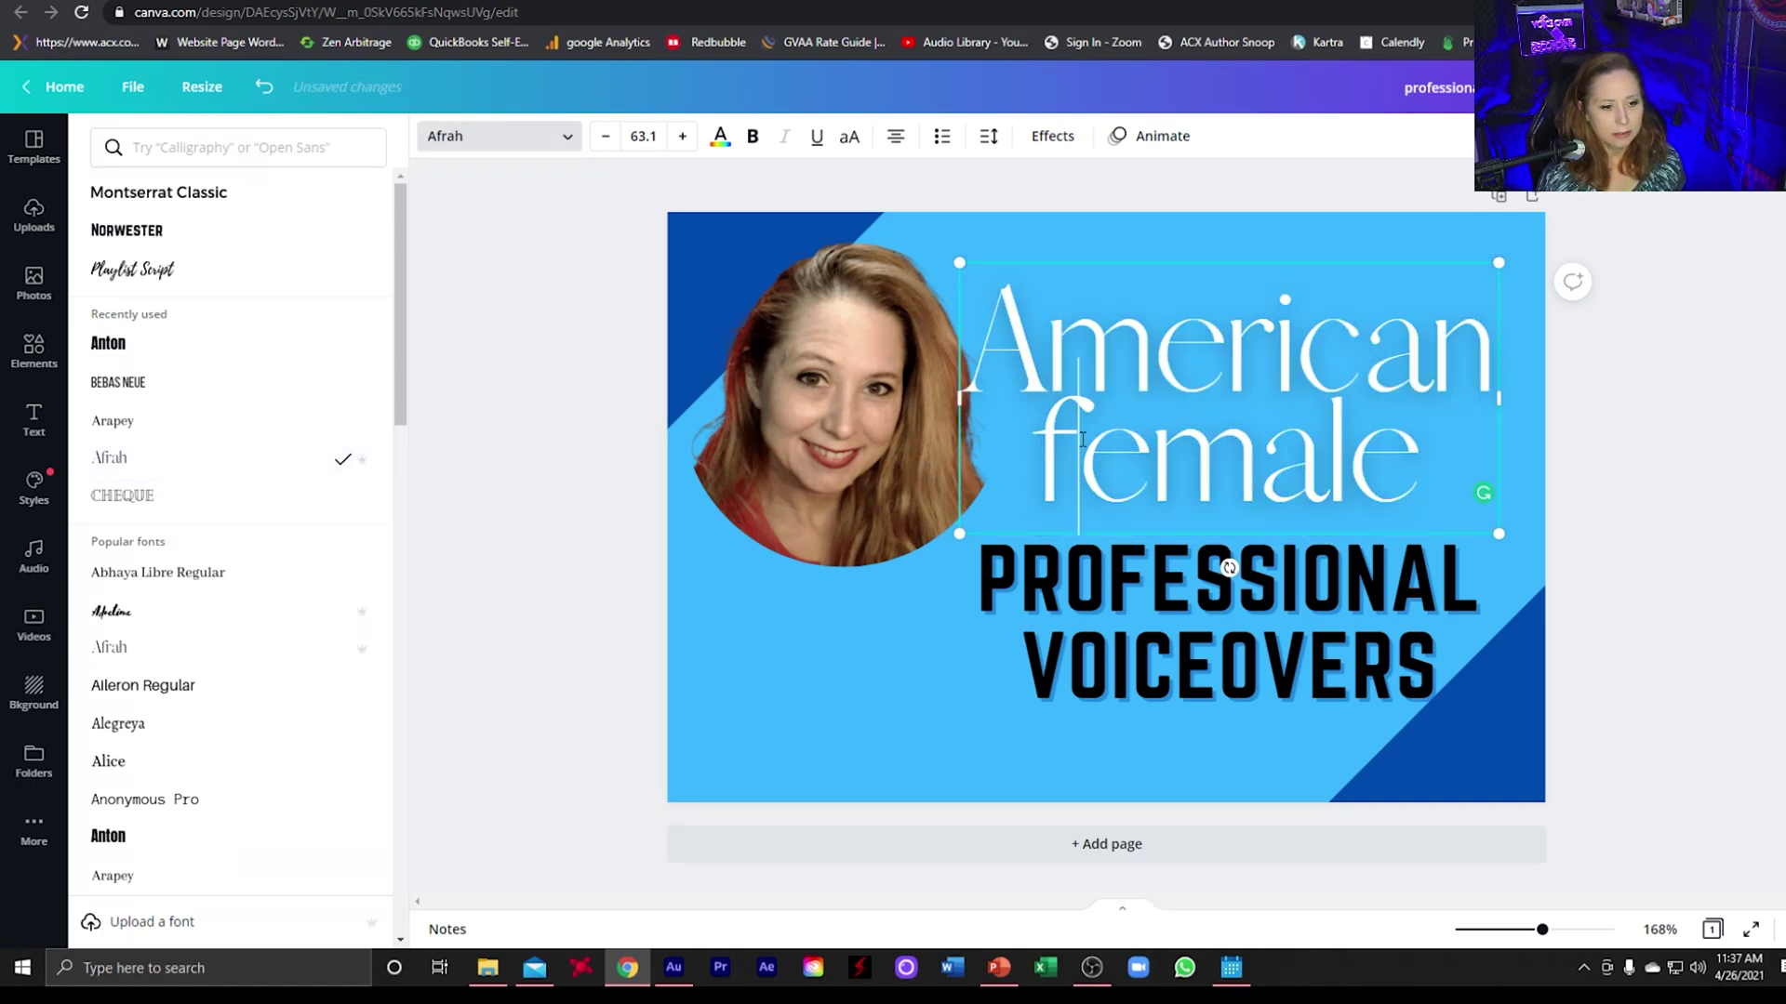
{"action": "key", "text": "BackSpace"}
{"action": "type", "text": "F"}
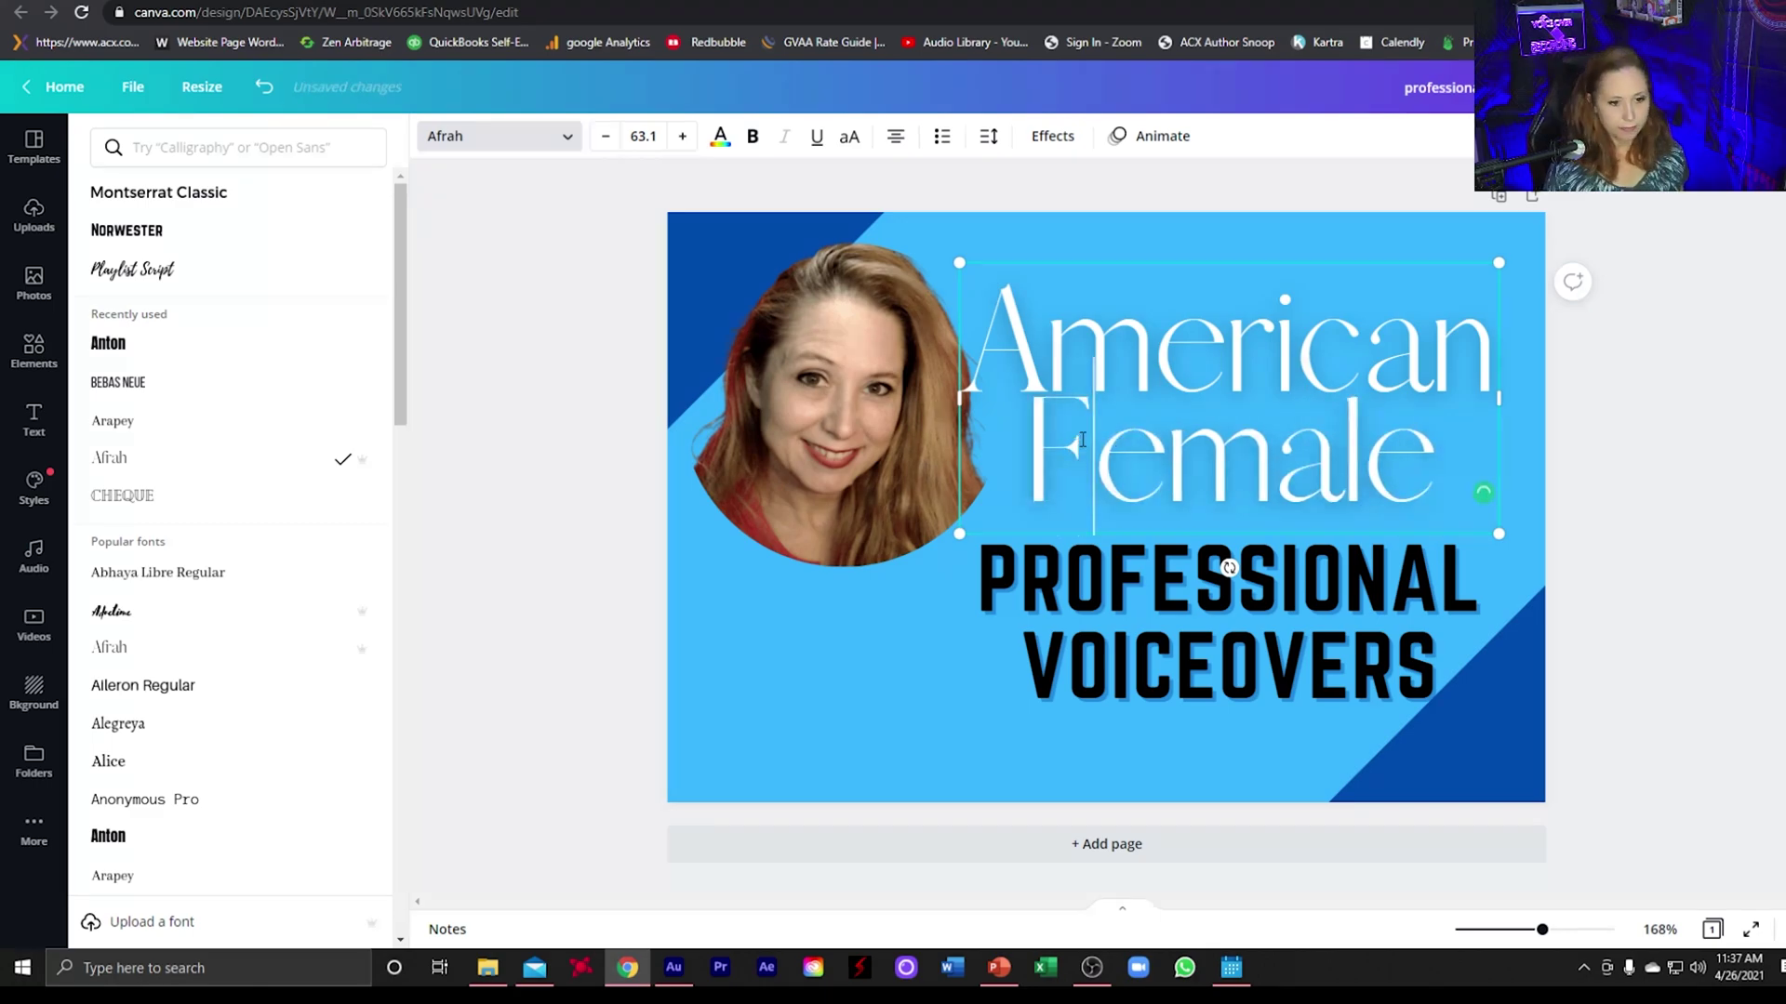
{"action": "key", "text": "Right"}
{"action": "key", "text": "Right"}
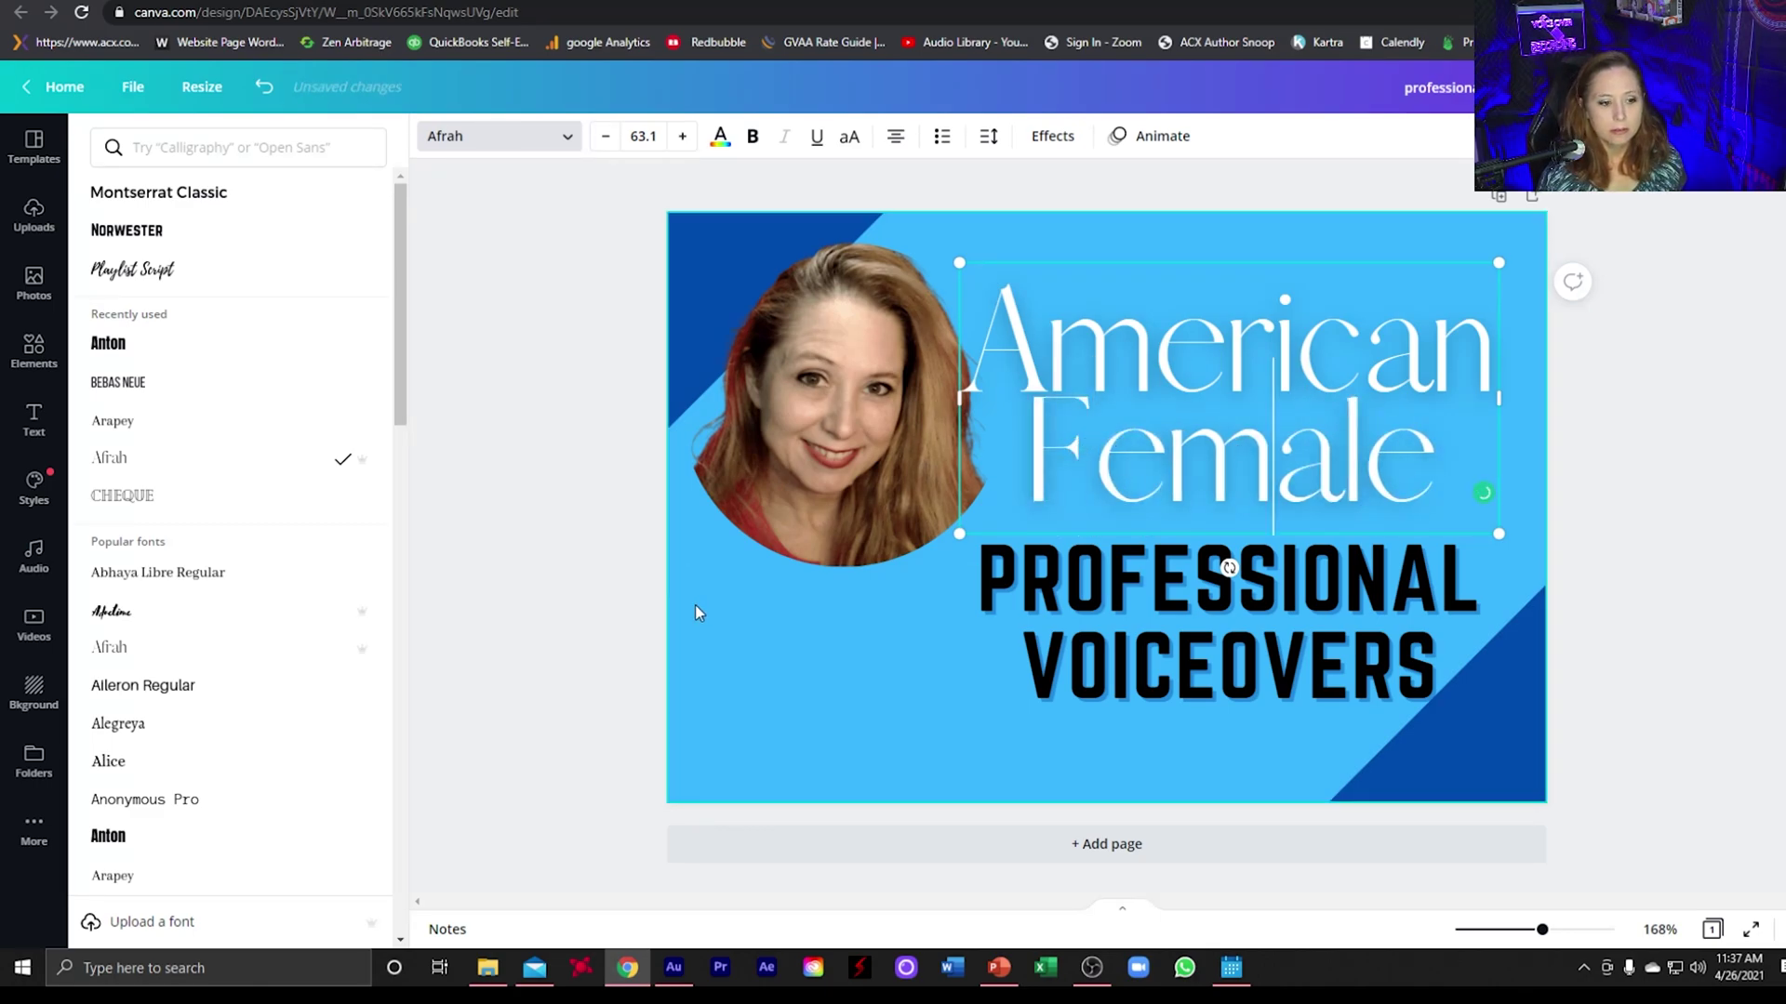
{"action": "key", "text": "Left"}
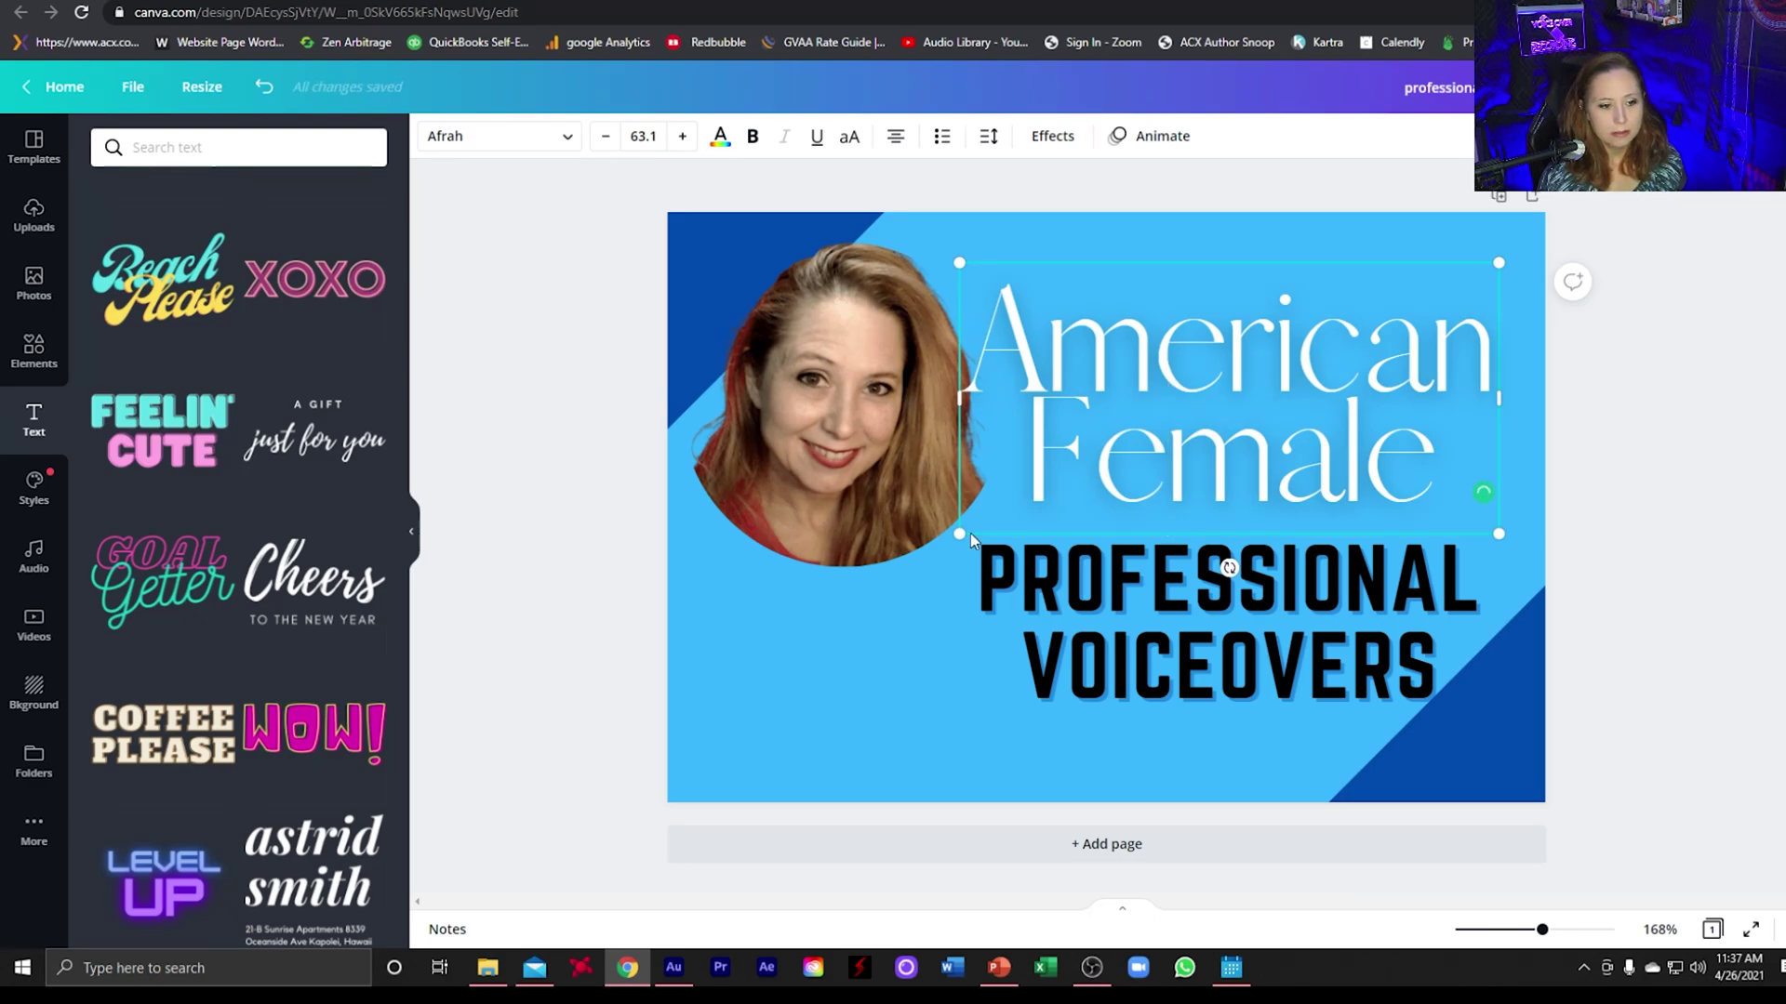
Shrink the American Female text to size 49.6 and widen its line height to 1.15
{"action": "left_click_drag", "start_coordinate": [959, 534], "coordinate": [1076, 490]}
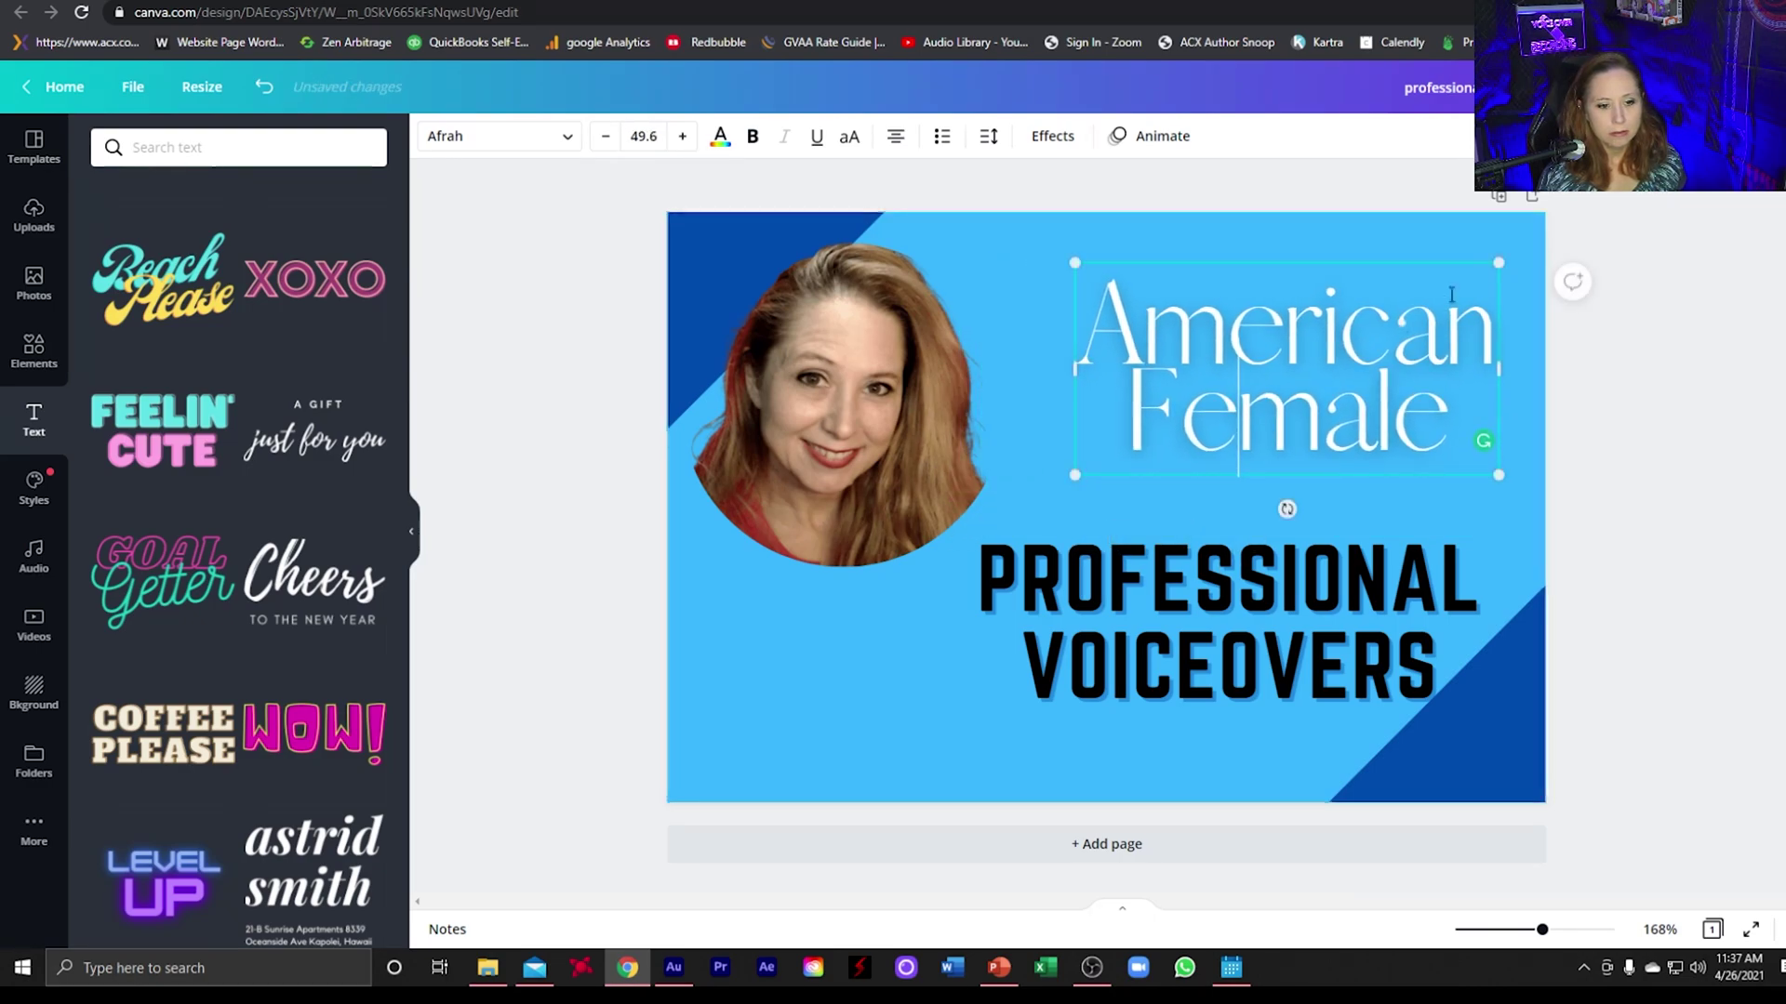
{"action": "left_click", "coordinate": [1393, 335]}
{"action": "left_click", "coordinate": [1341, 402]}
{"action": "left_click", "coordinate": [1129, 332]}
{"action": "triple_click", "coordinate": [1079, 312]}
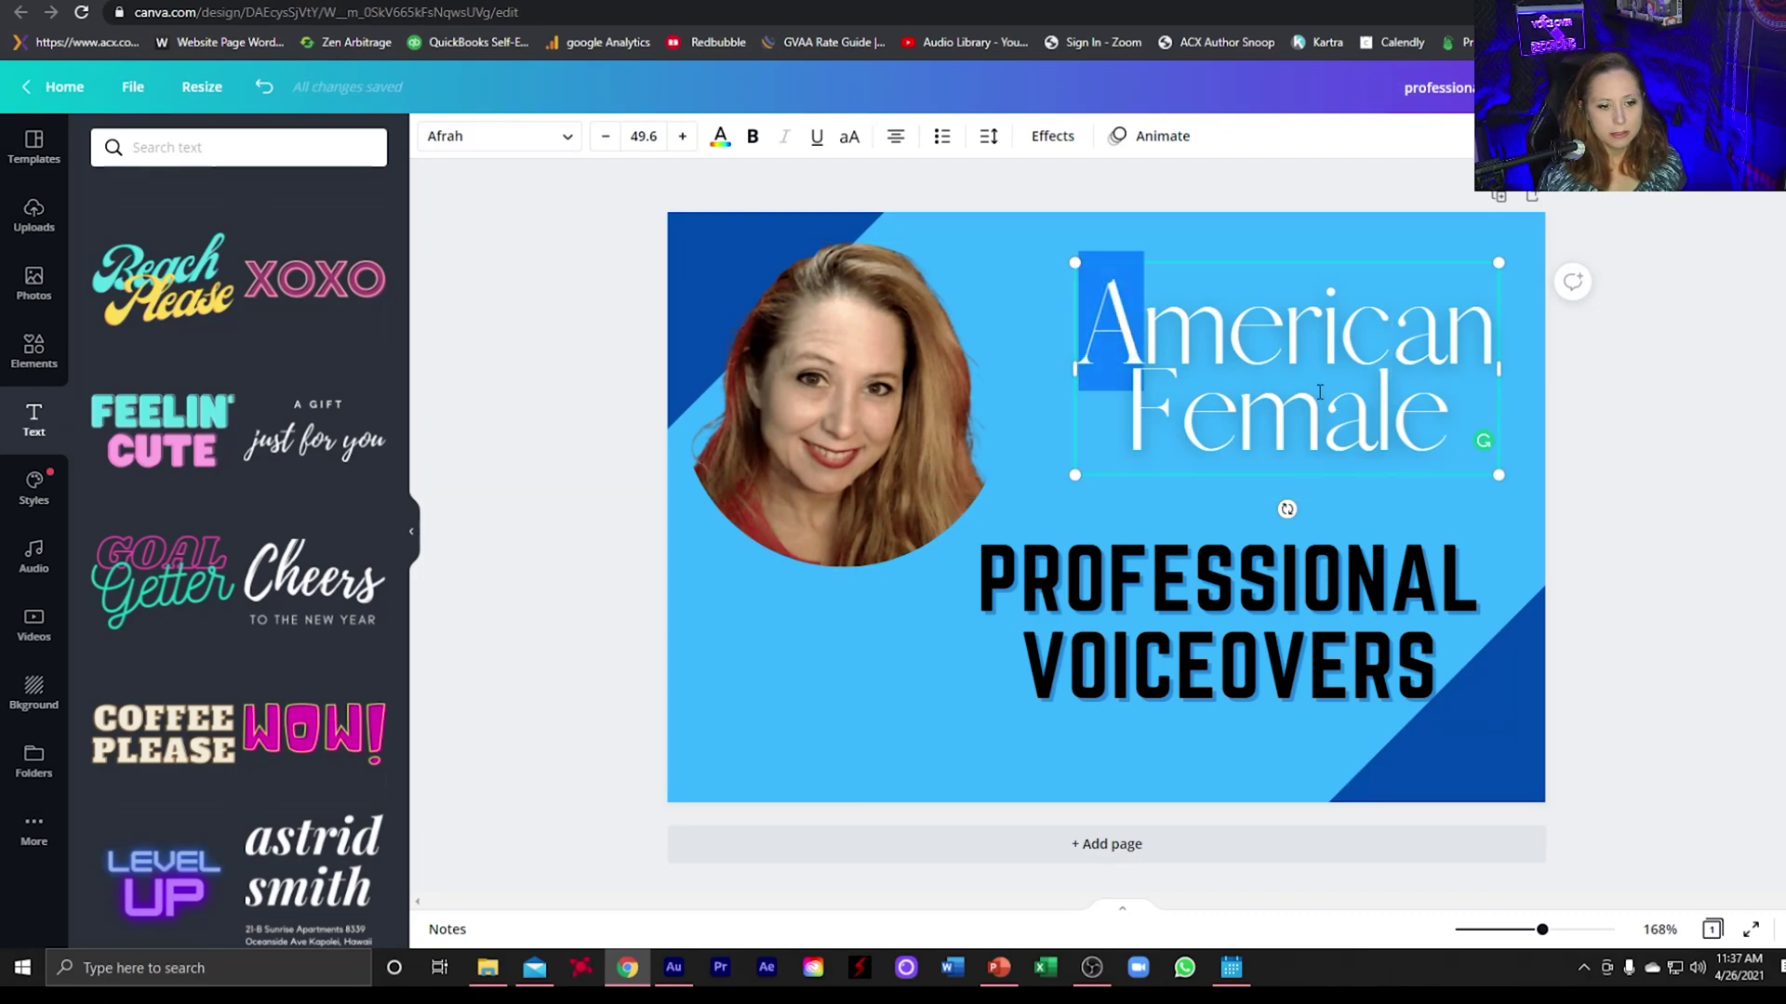
{"action": "left_click", "coordinate": [990, 140]}
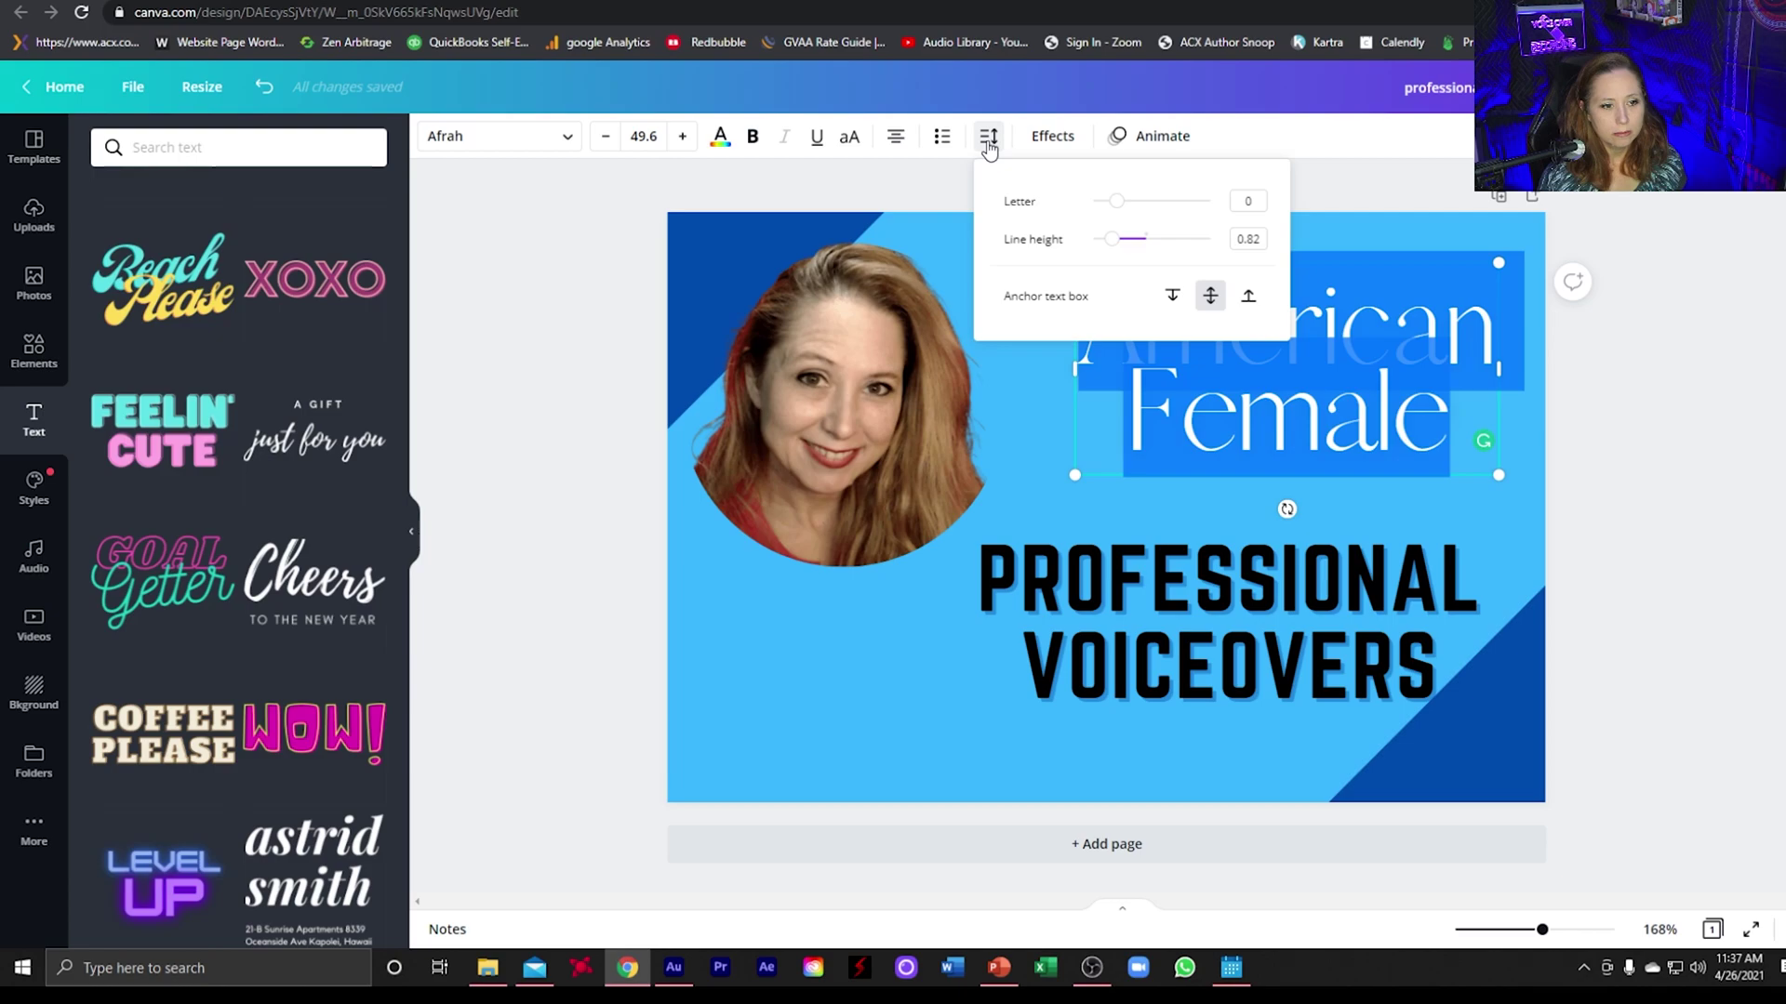
{"action": "left_click_drag", "start_coordinate": [1123, 245], "coordinate": [1134, 244]}
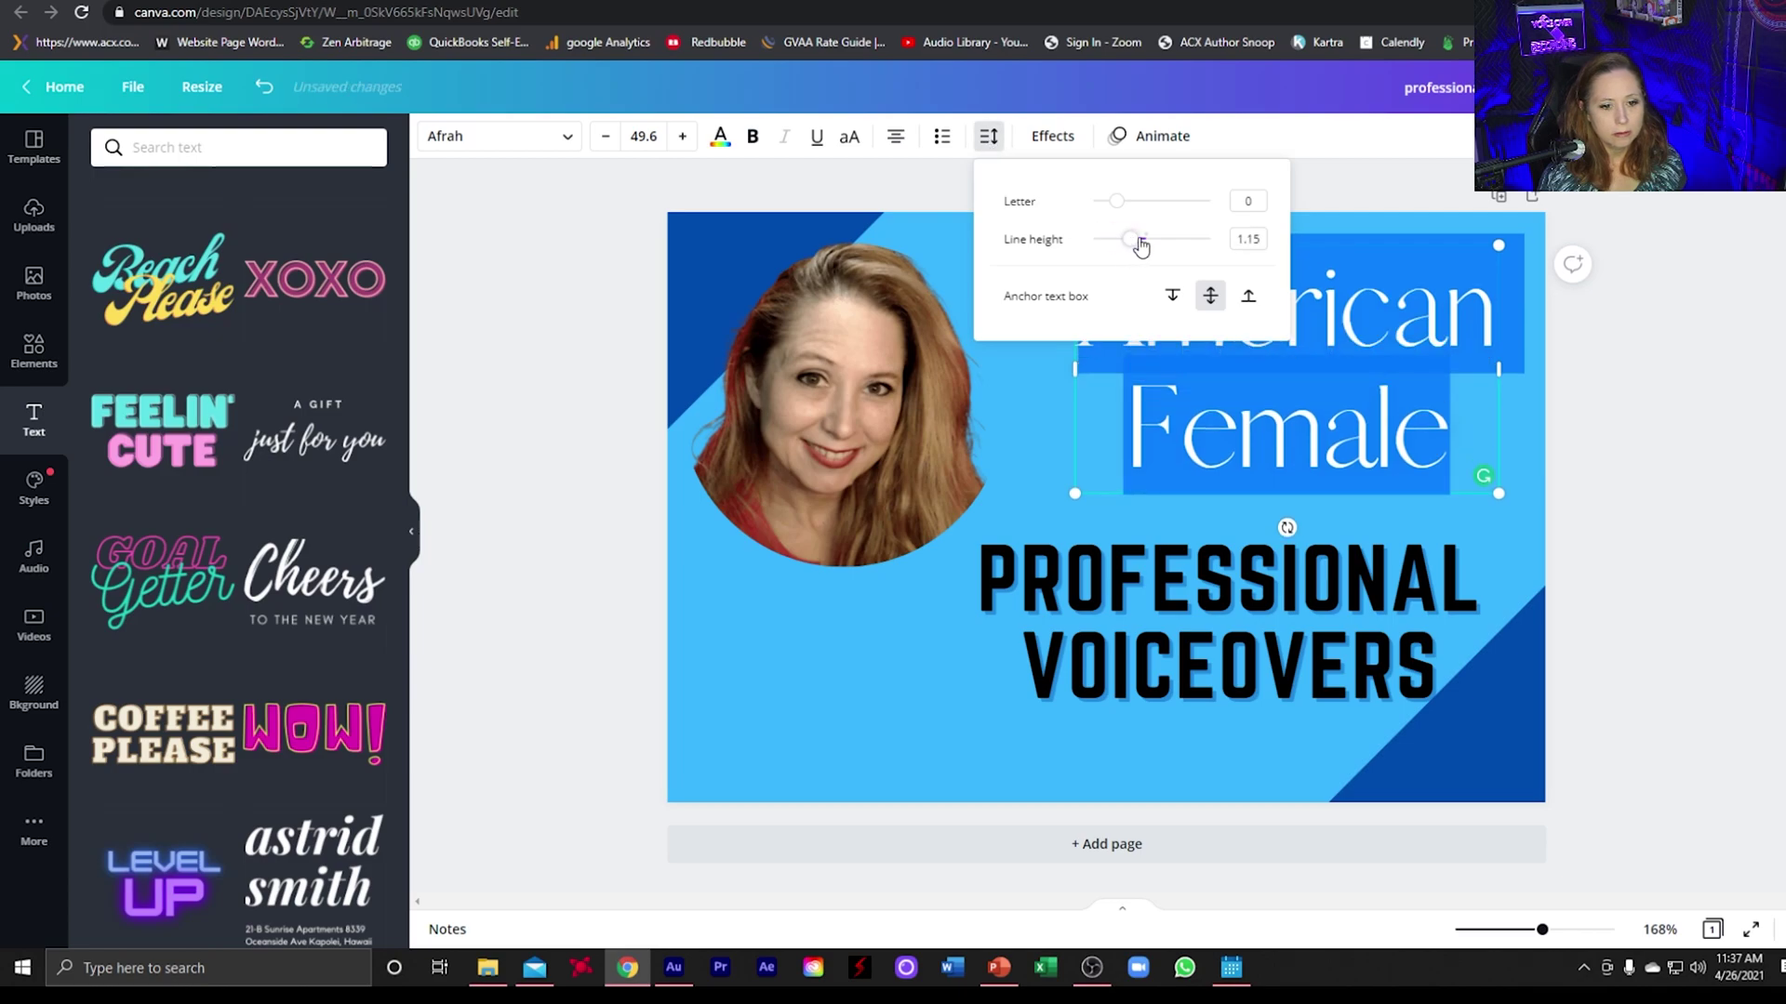
{"action": "left_click", "coordinate": [1584, 374]}
{"action": "left_click", "coordinate": [1197, 372]}
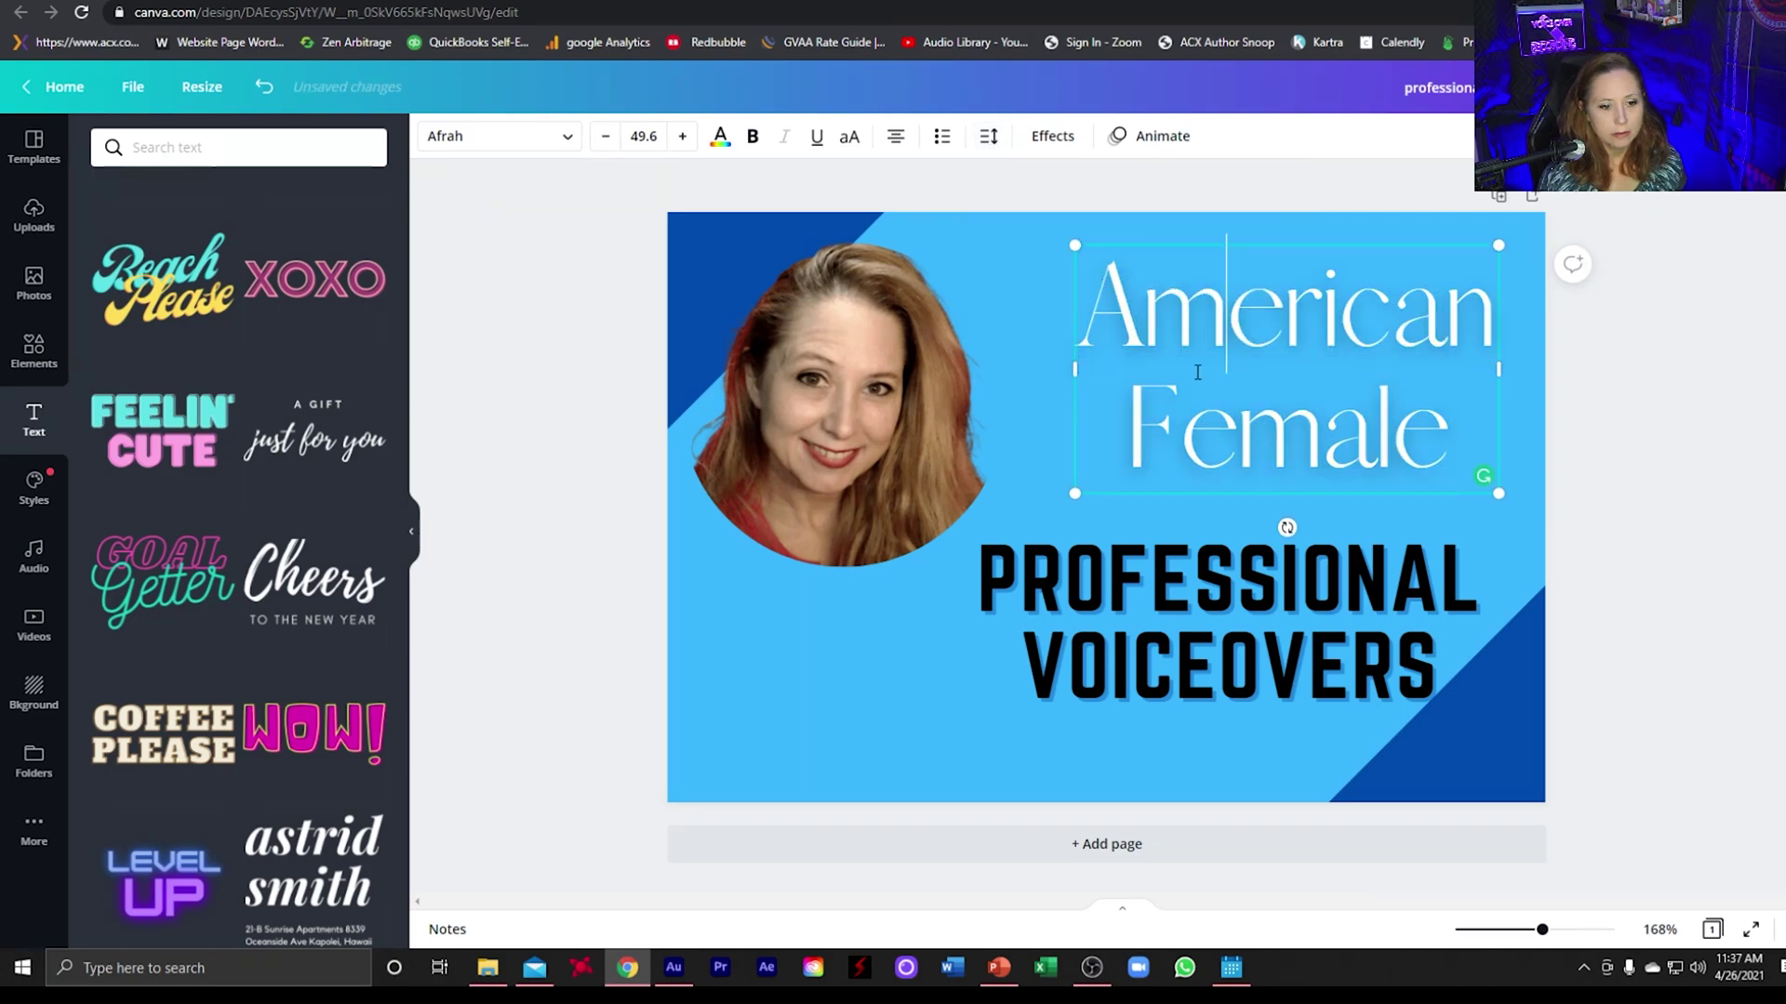
{"action": "mouse_move", "coordinate": [1239, 423]}
{"action": "left_mouse_down"}
{"action": "mouse_move", "coordinate": [1321, 424]}
{"action": "mouse_move", "coordinate": [1253, 437]}
{"action": "left_mouse_up"}
{"action": "left_click", "coordinate": [1062, 525]}
Nudge the headings right, then add a galaxy photo stretched over the whole page behind the text
{"action": "left_click_drag", "start_coordinate": [1228, 522], "coordinate": [1246, 510]}
{"action": "left_click", "coordinate": [558, 450]}
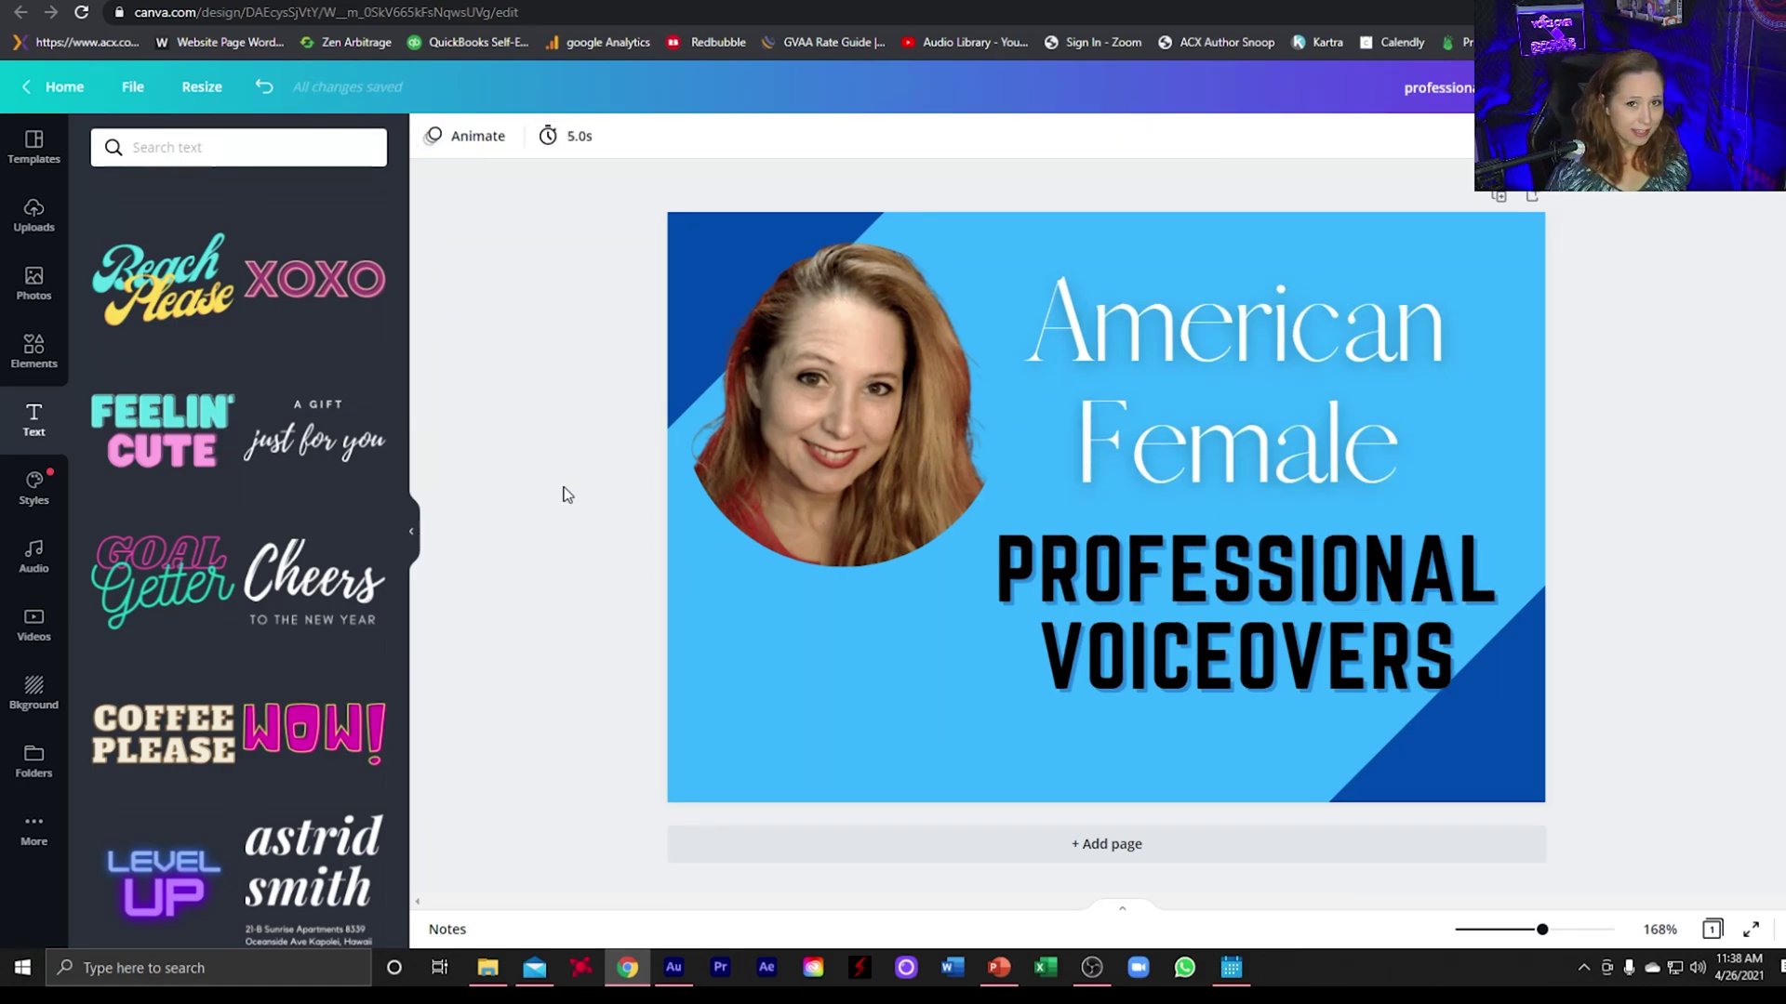
{"action": "left_click", "coordinate": [854, 701]}
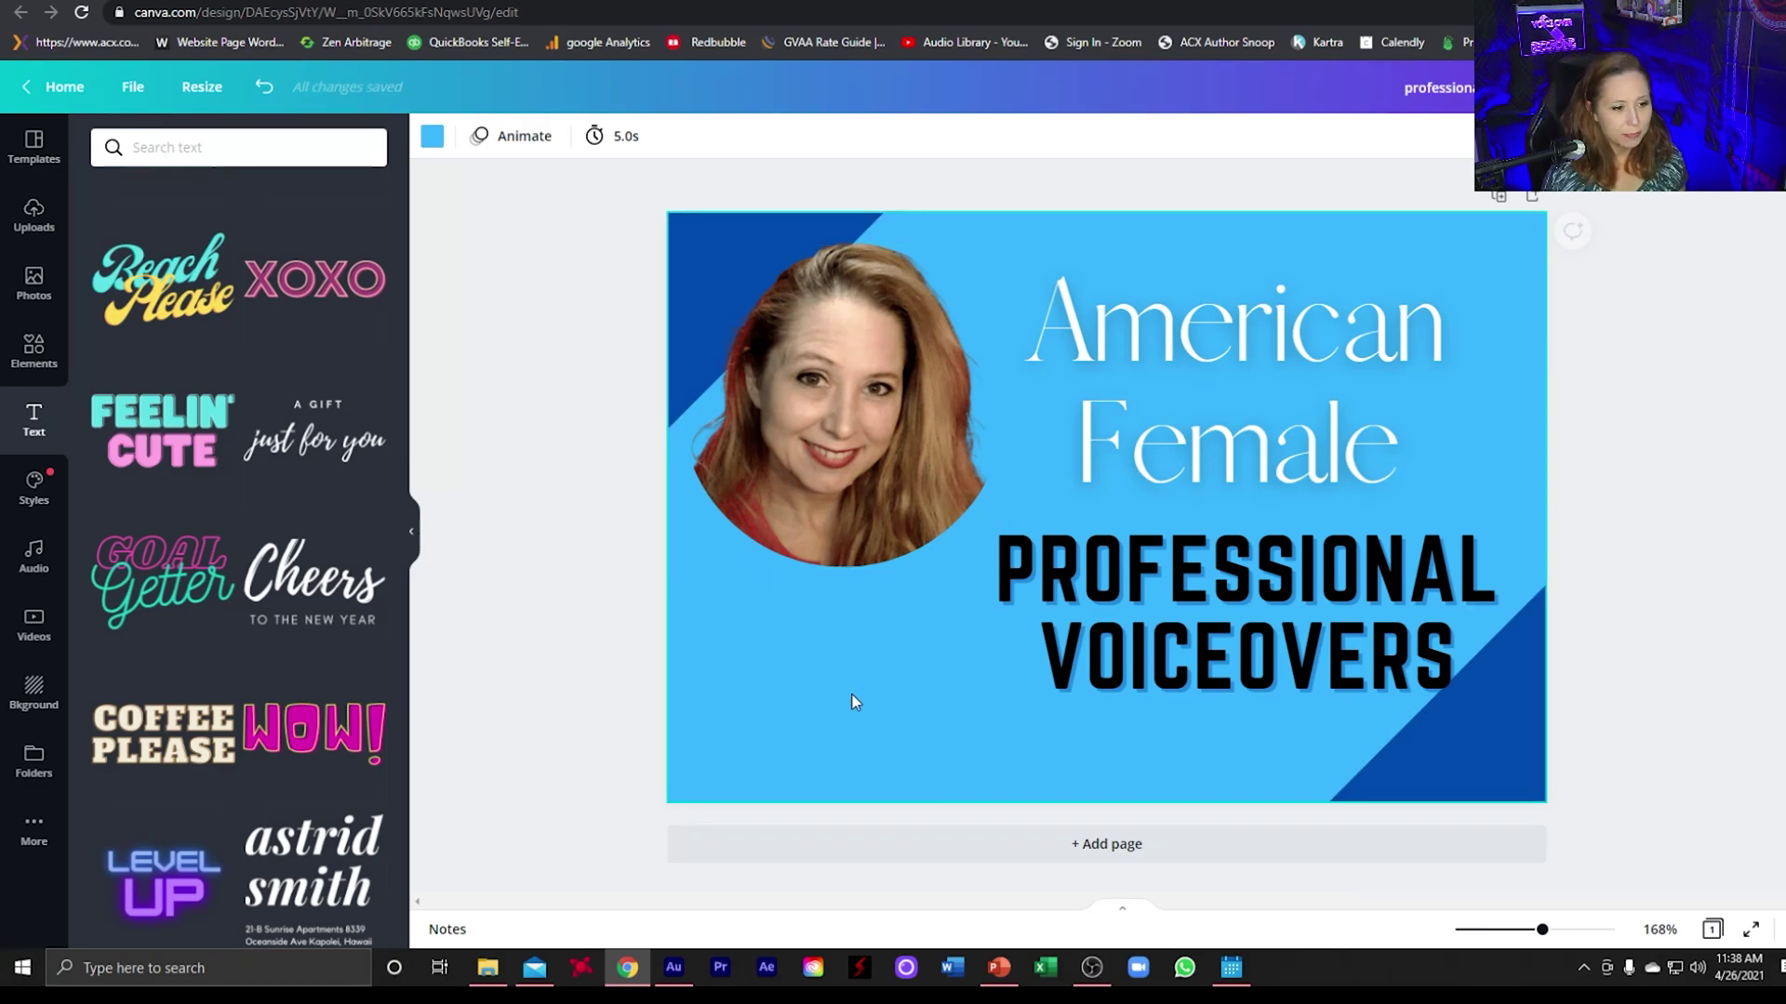
{"action": "left_click", "coordinate": [39, 351]}
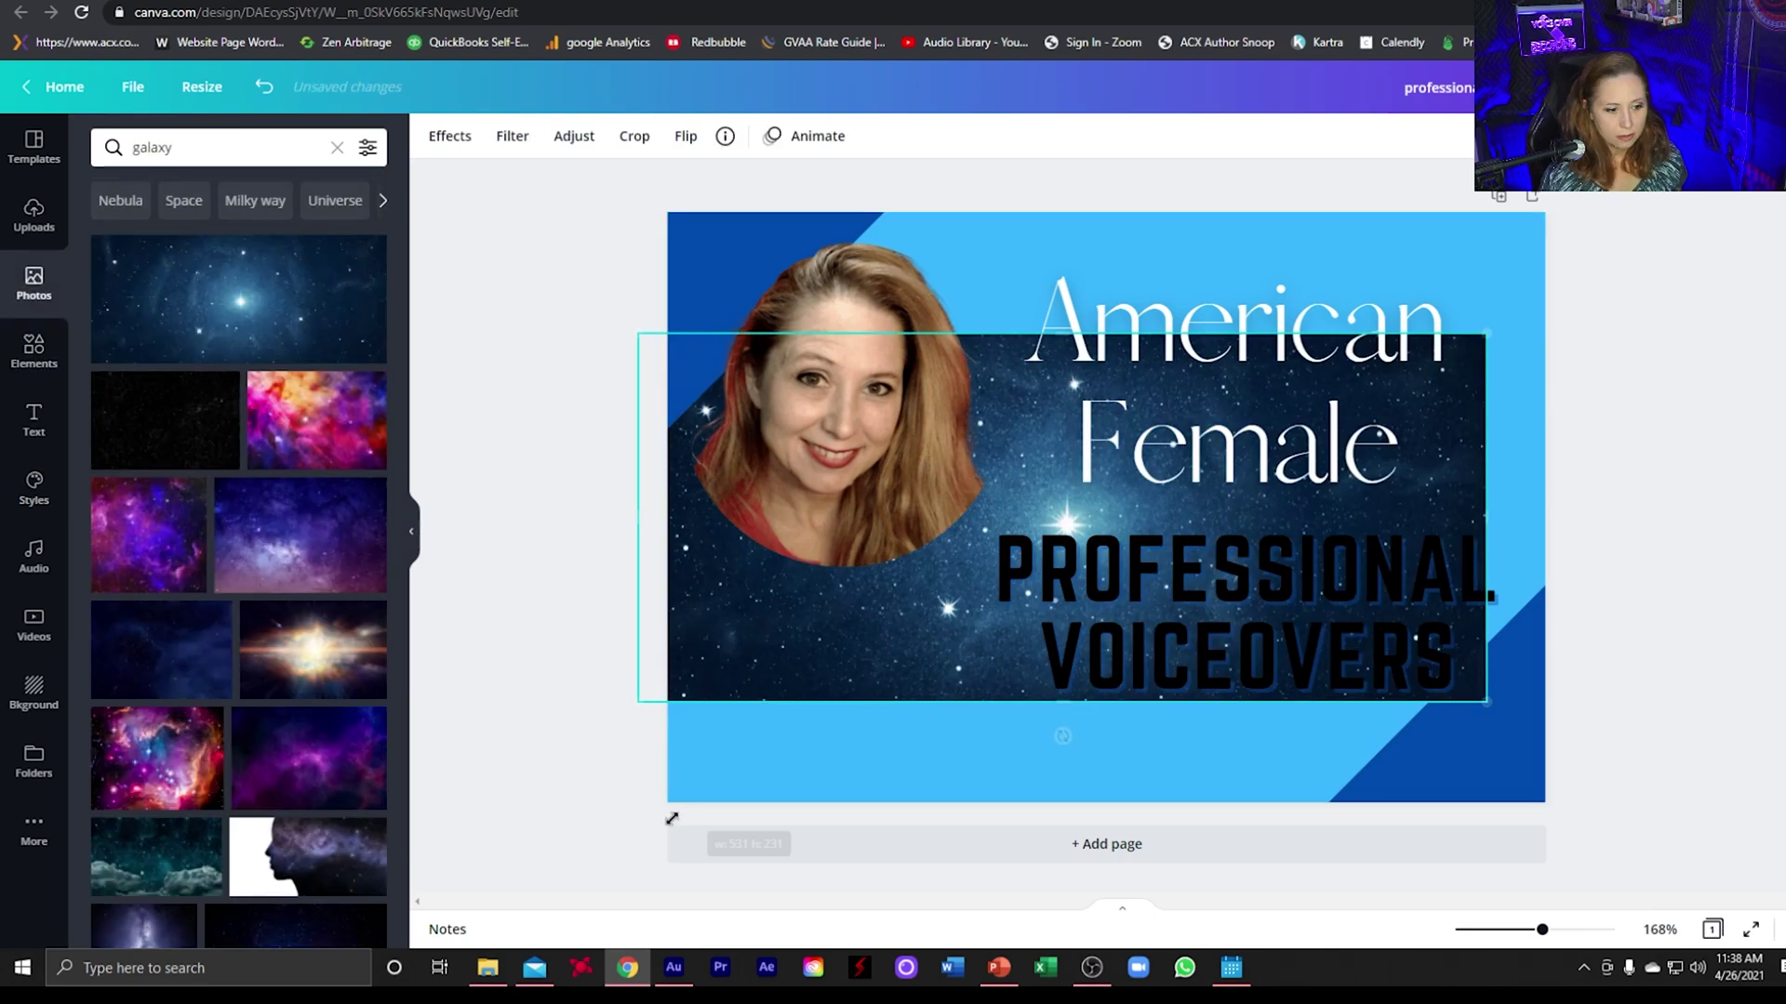
{"action": "left_click_drag", "start_coordinate": [670, 817], "coordinate": [432, 923]}
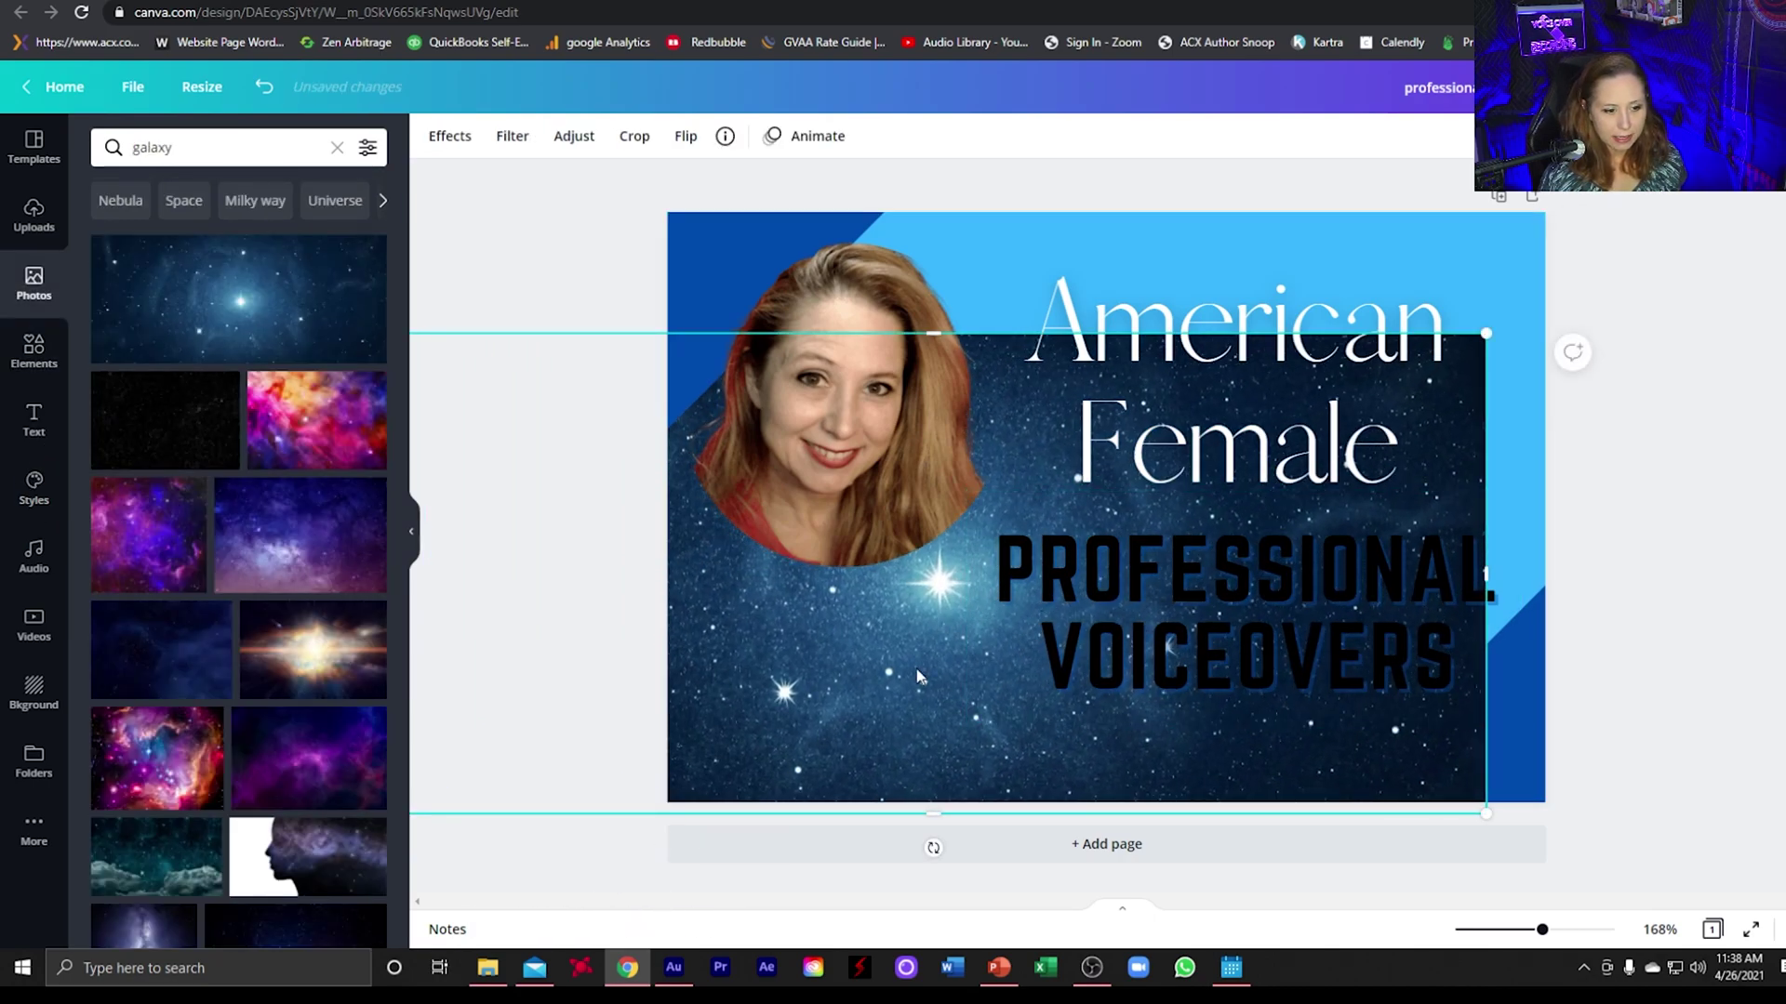
{"action": "left_click_drag", "start_coordinate": [917, 668], "coordinate": [1025, 514]}
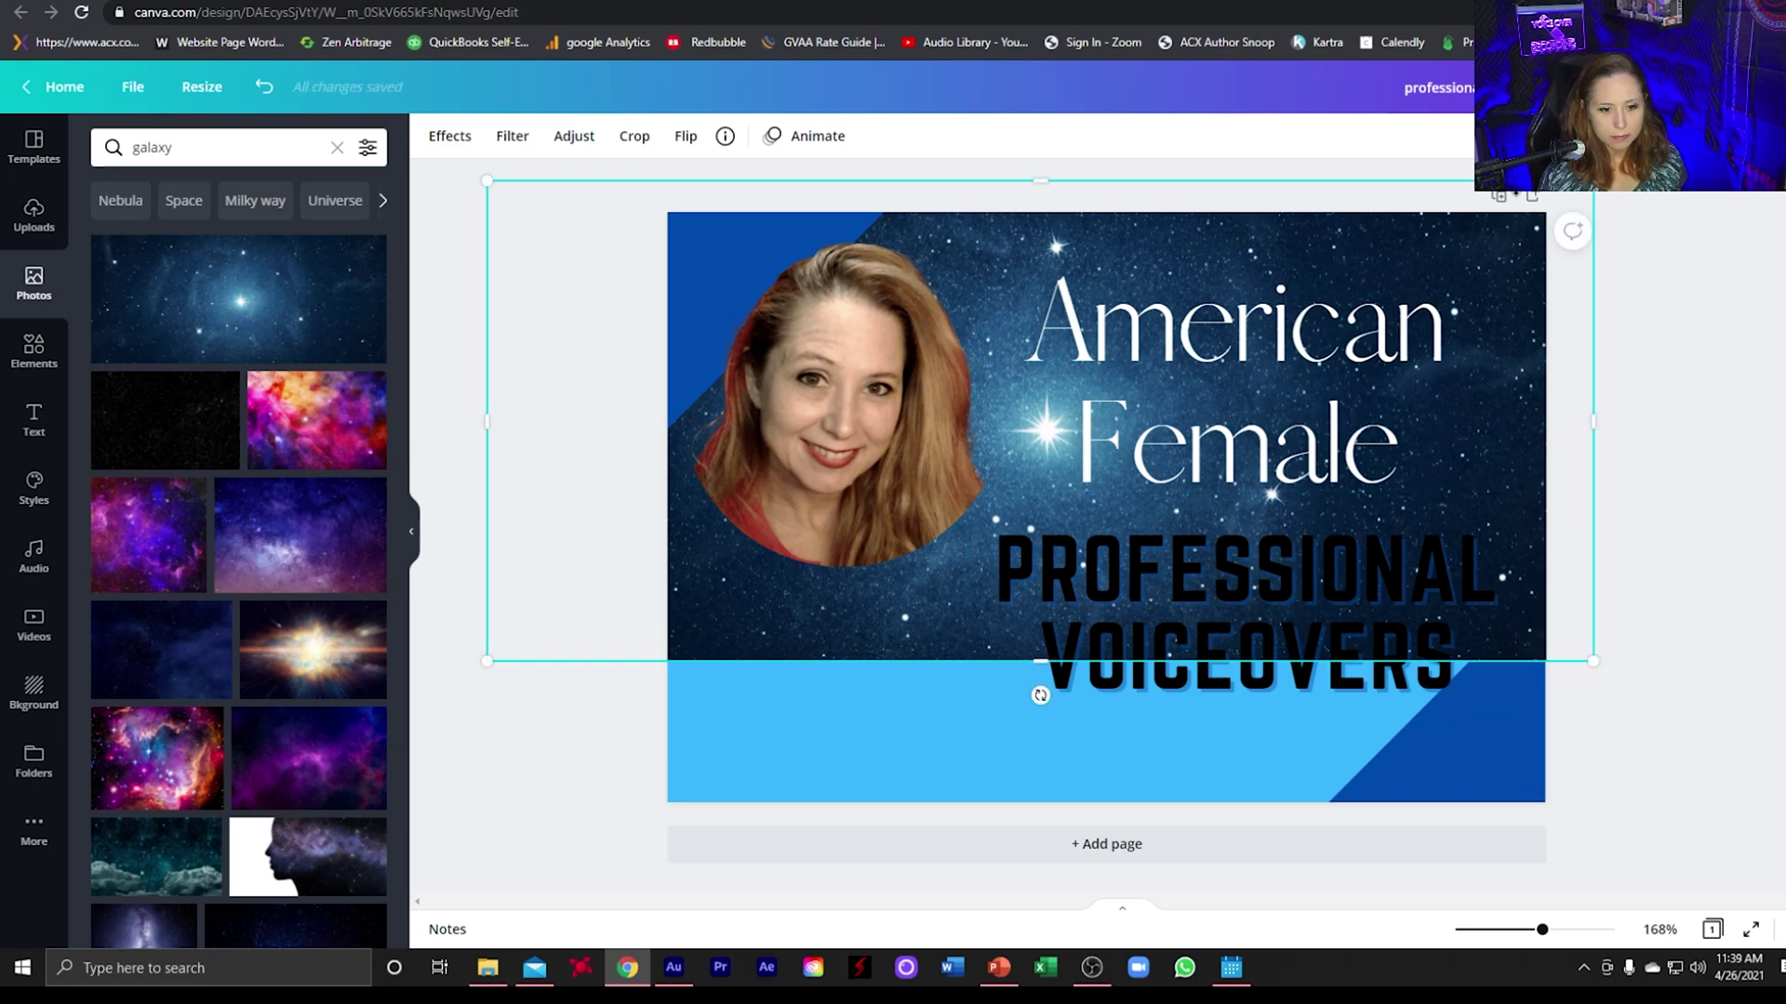
{"action": "left_click", "coordinate": [1525, 135]}
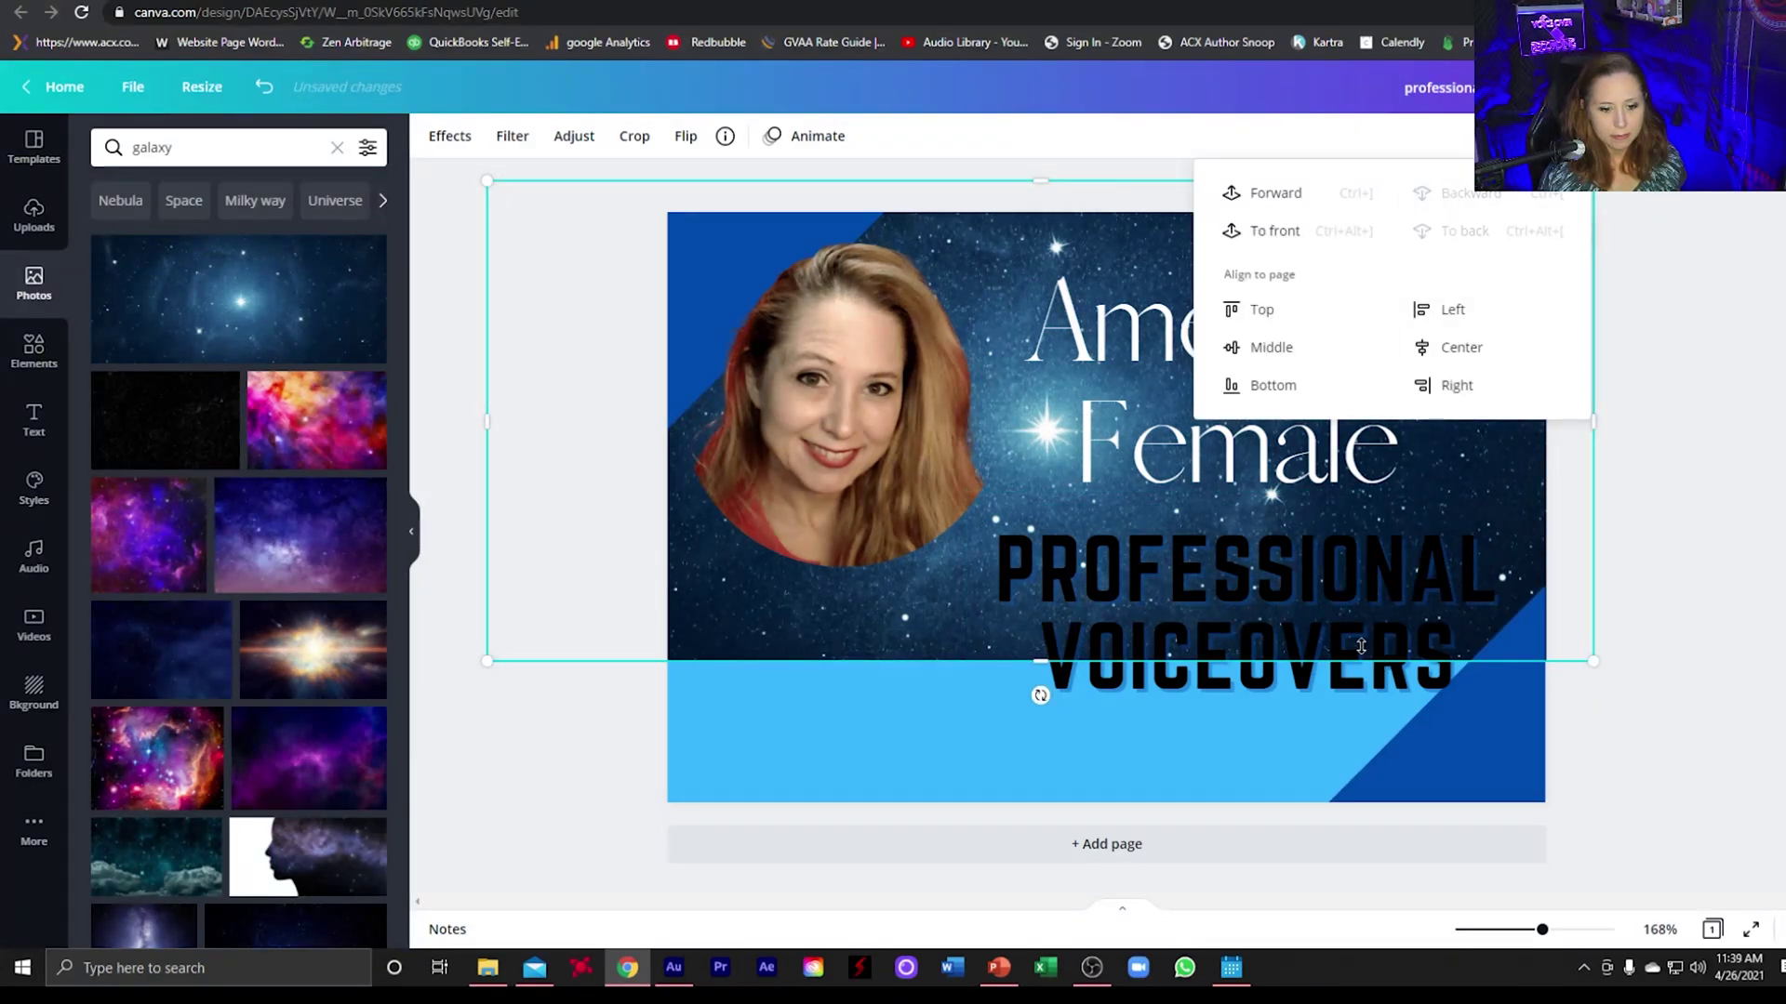
{"action": "left_click_drag", "start_coordinate": [861, 661], "coordinate": [863, 860]}
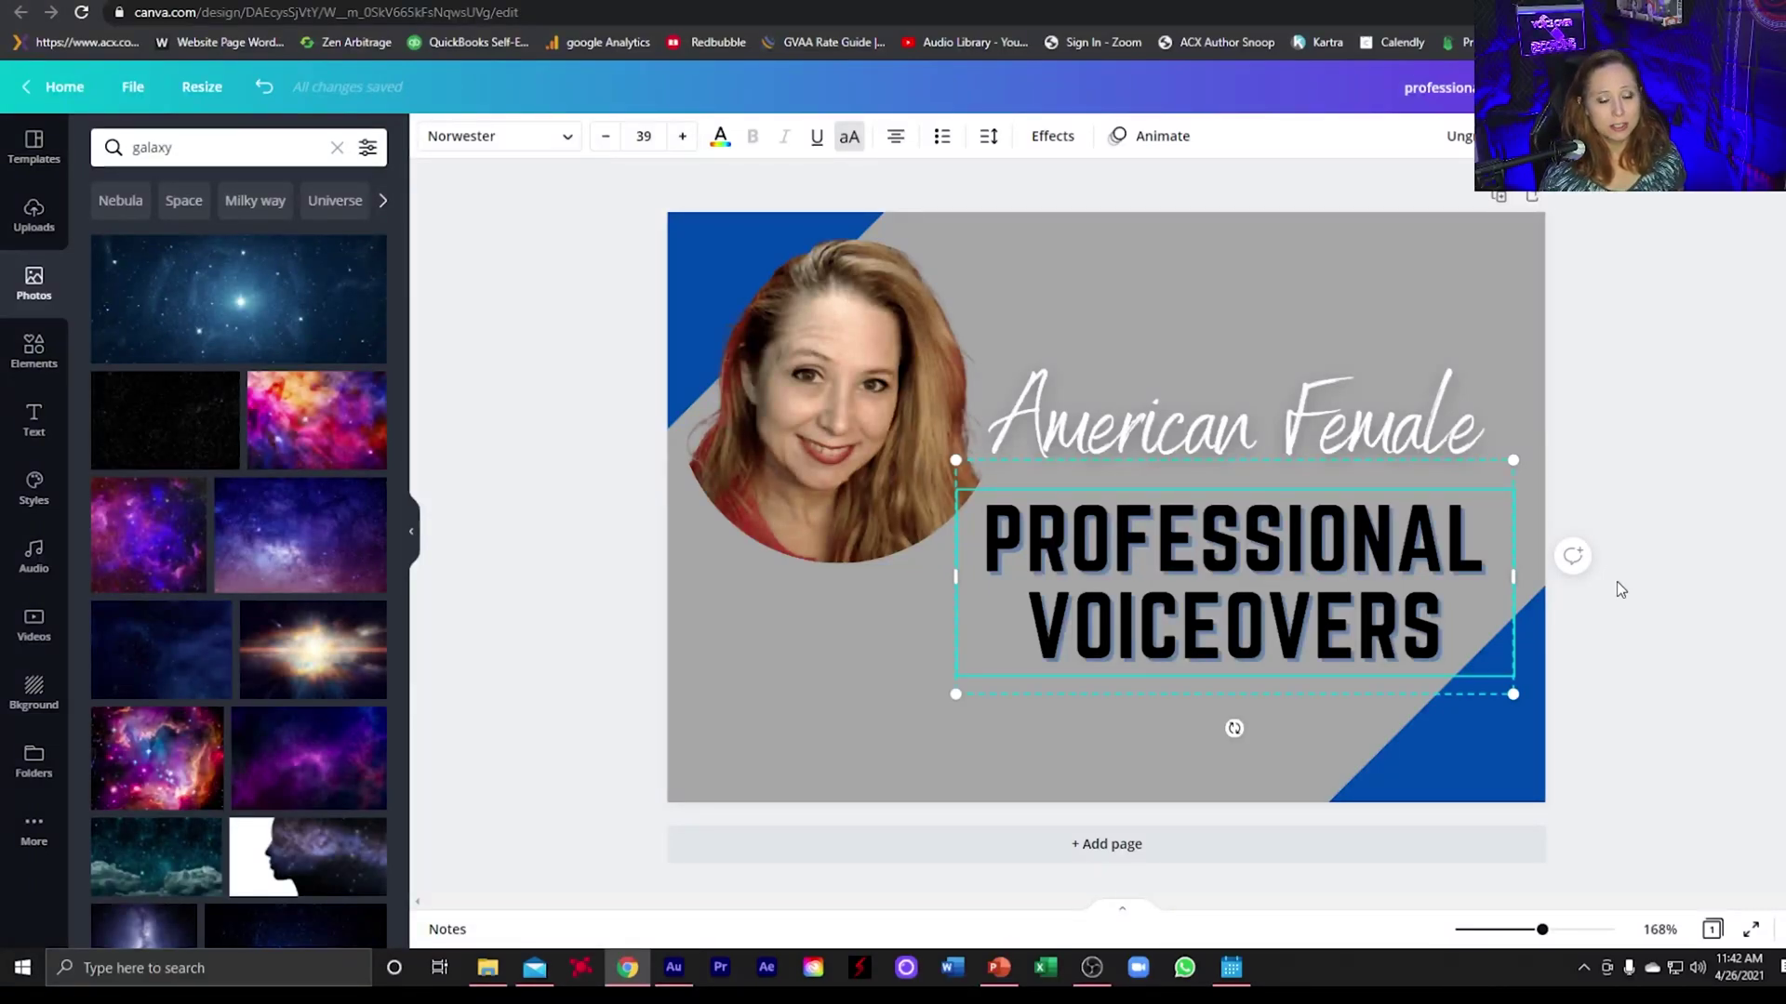
Adjust the headshot circle's position, then raise American Female and PROFESSIONAL VOICEOVERS slightly
{"action": "left_click", "coordinate": [855, 405]}
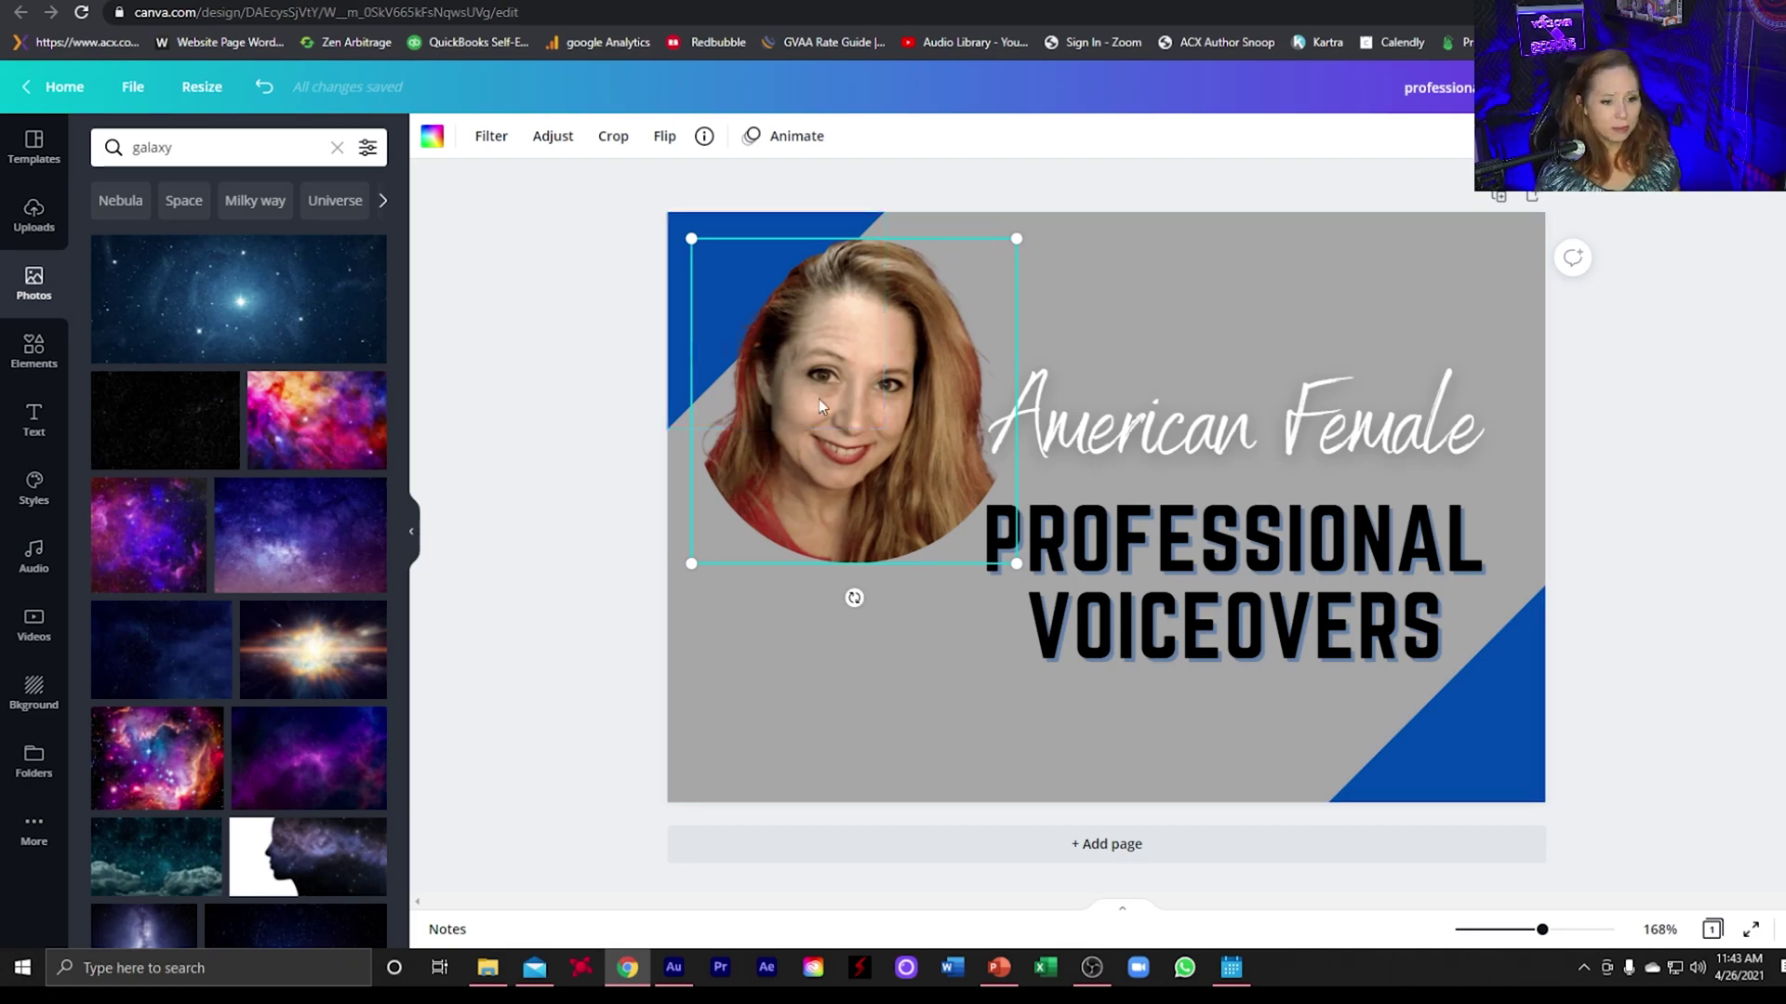
{"action": "left_click_drag", "start_coordinate": [840, 422], "coordinate": [841, 437]}
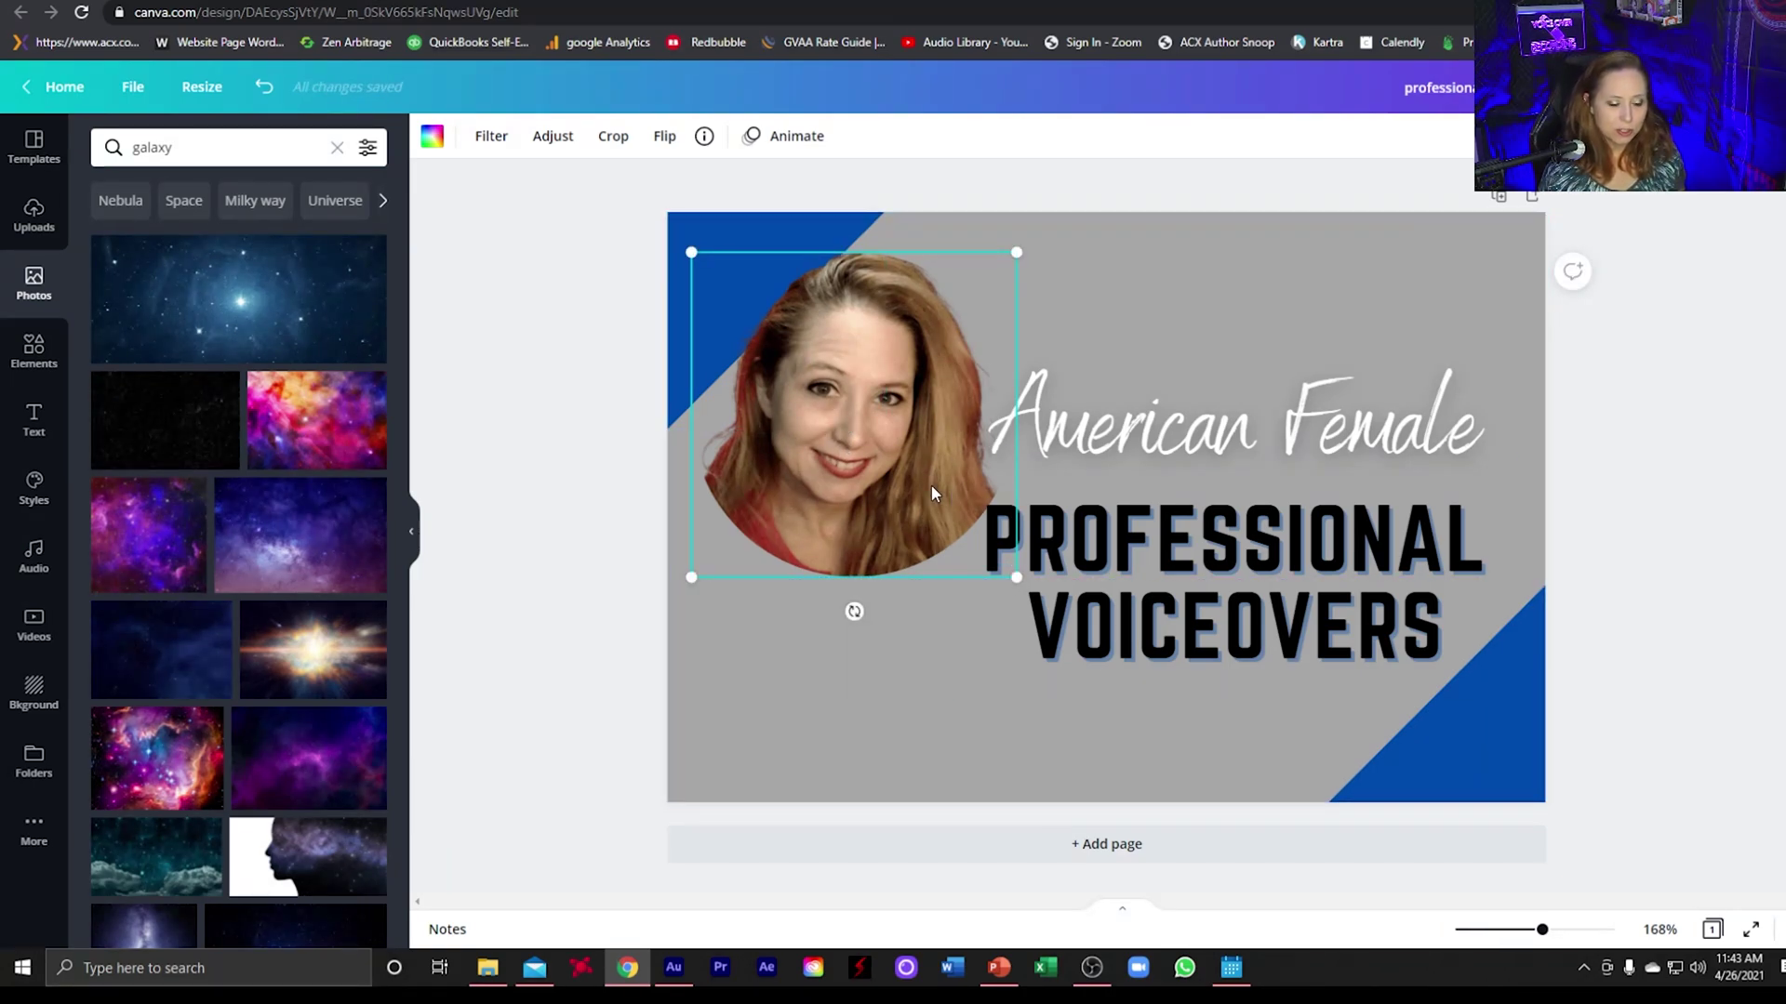
{"action": "left_click_drag", "start_coordinate": [900, 476], "coordinate": [909, 464]}
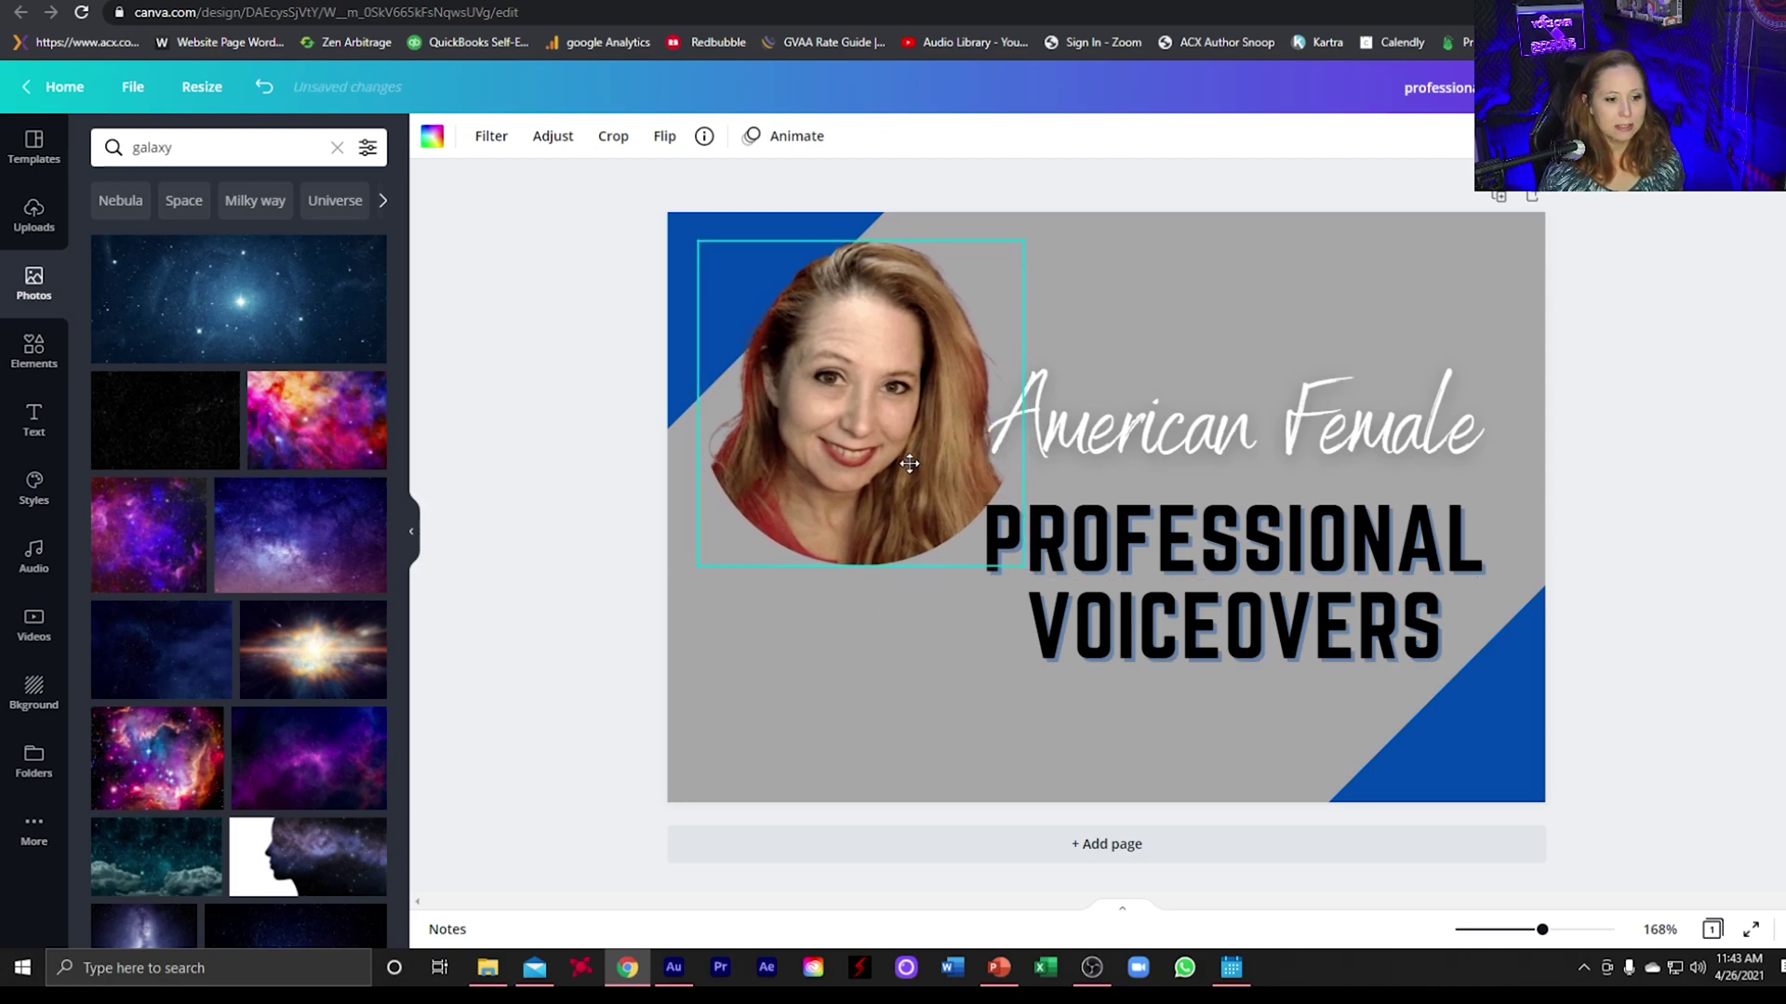
{"action": "left_click", "coordinate": [1164, 437]}
{"action": "left_click_drag", "start_coordinate": [1164, 437], "coordinate": [1165, 420]}
{"action": "left_click", "coordinate": [1162, 537]}
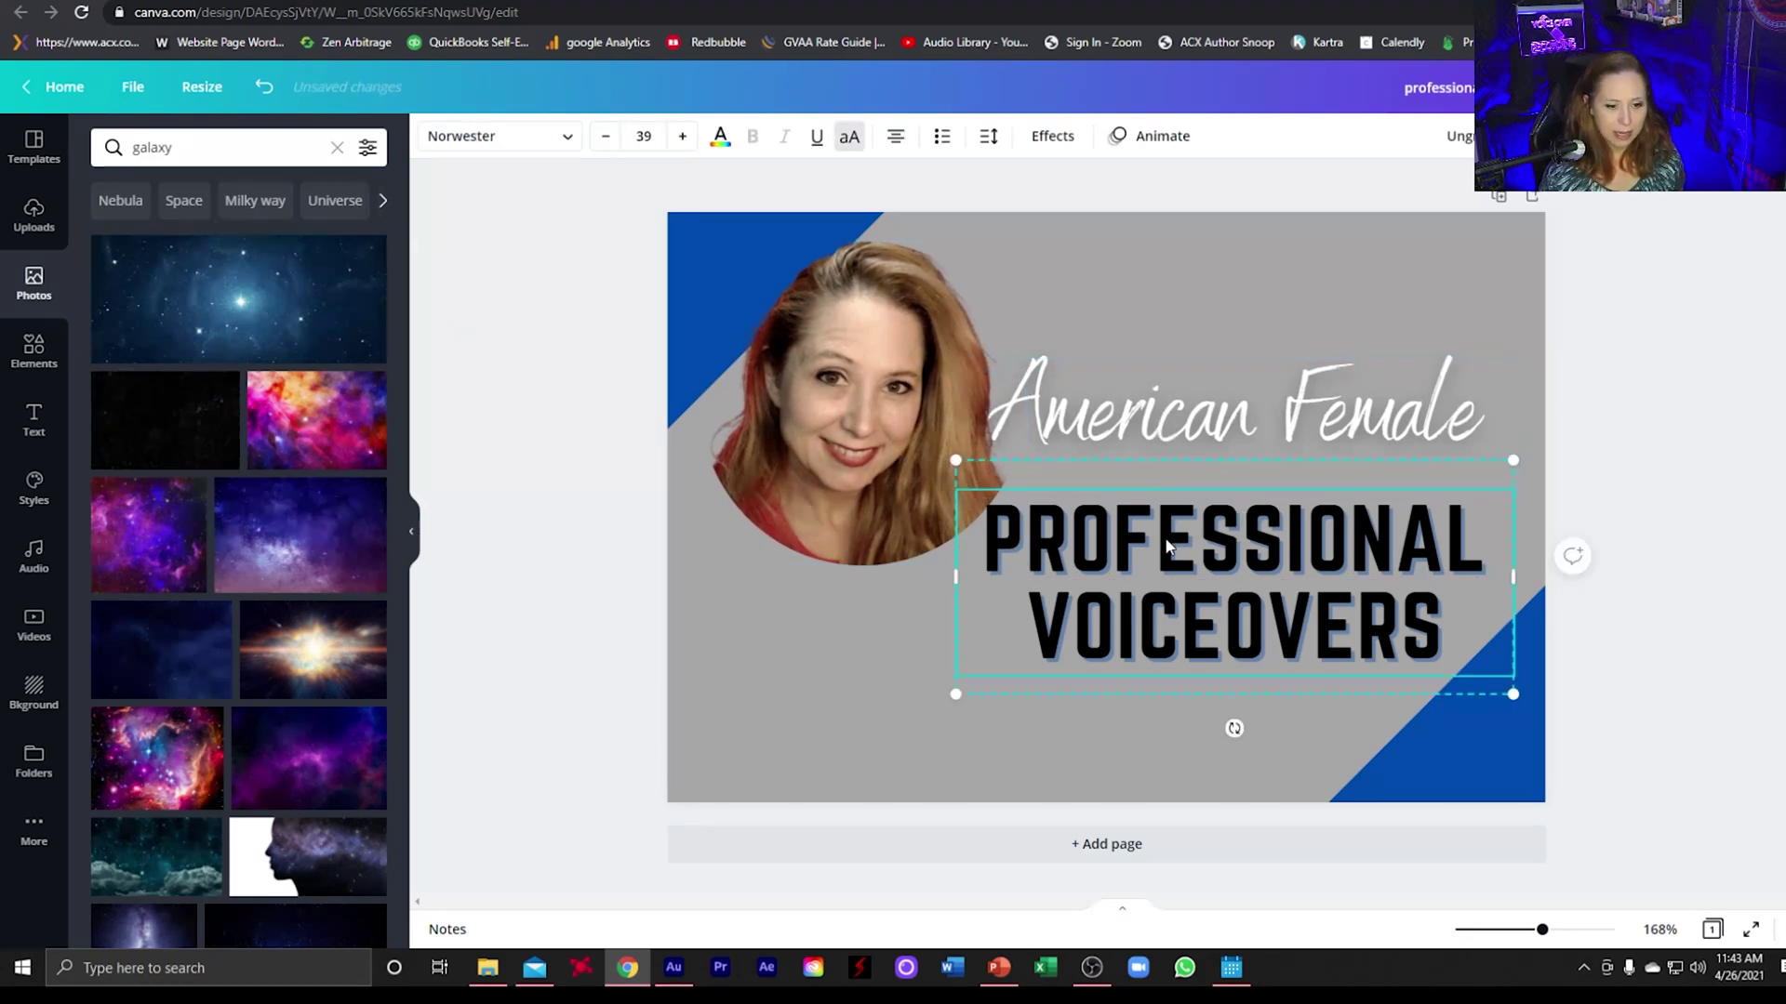
{"action": "left_click_drag", "start_coordinate": [1162, 537], "coordinate": [1159, 526]}
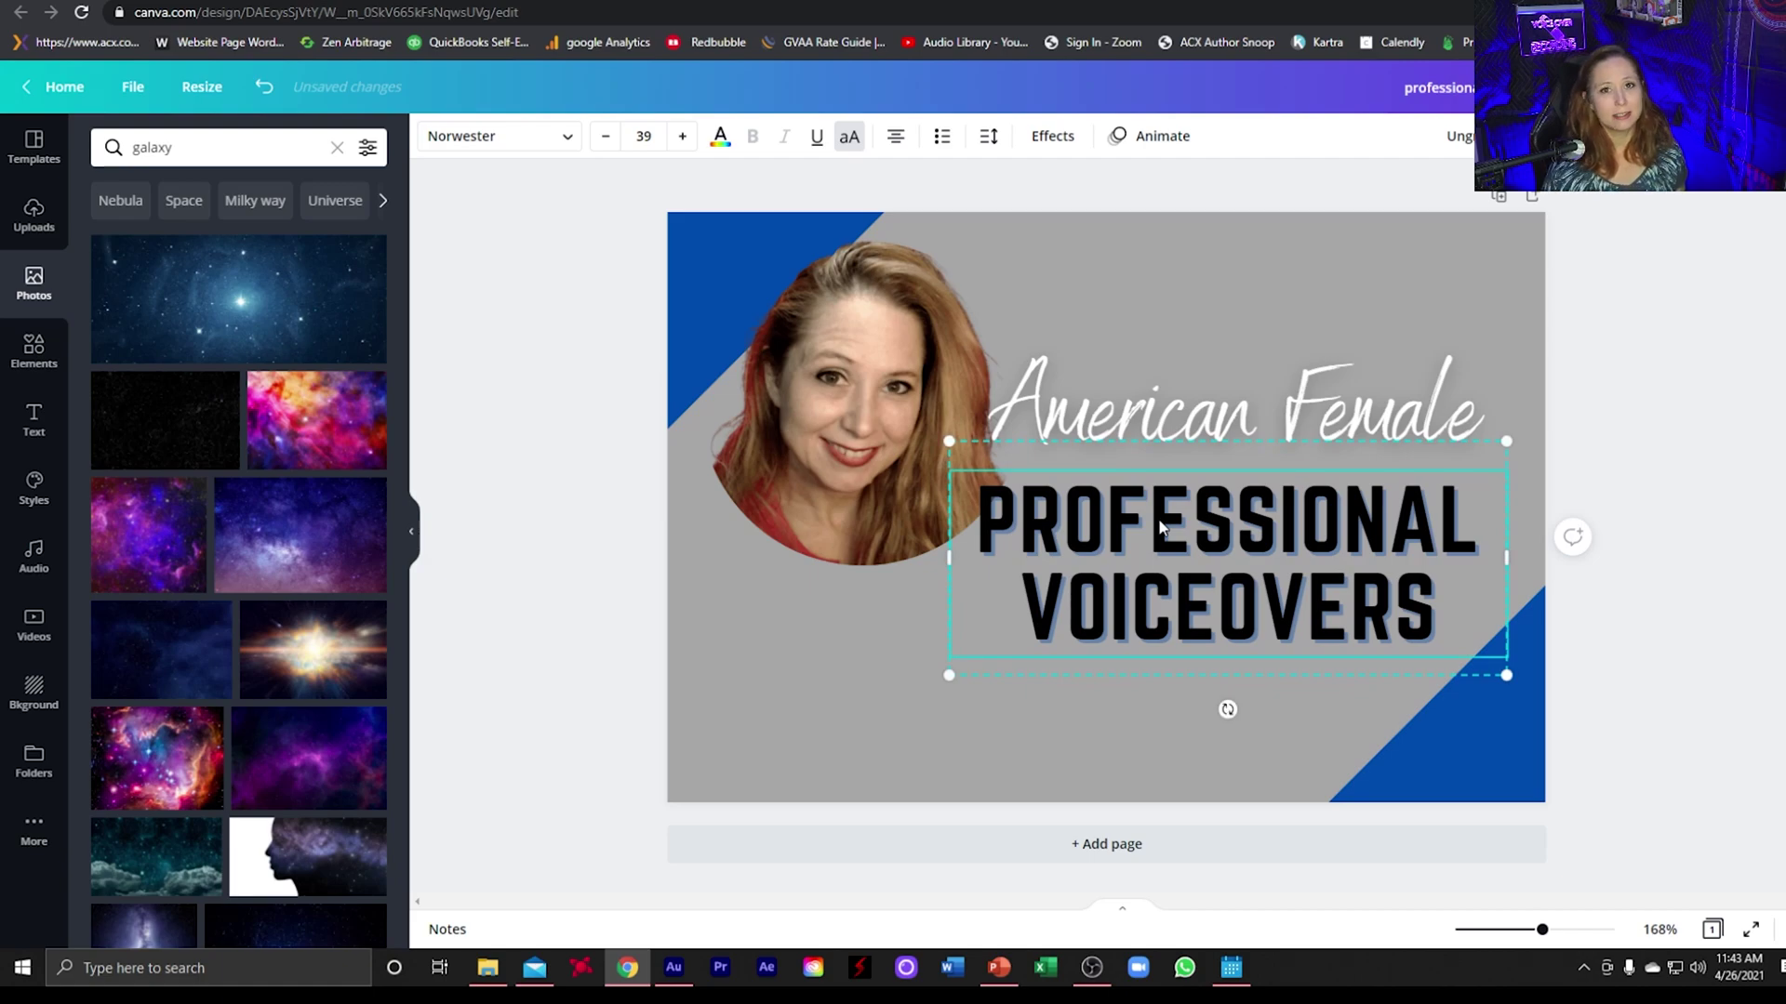